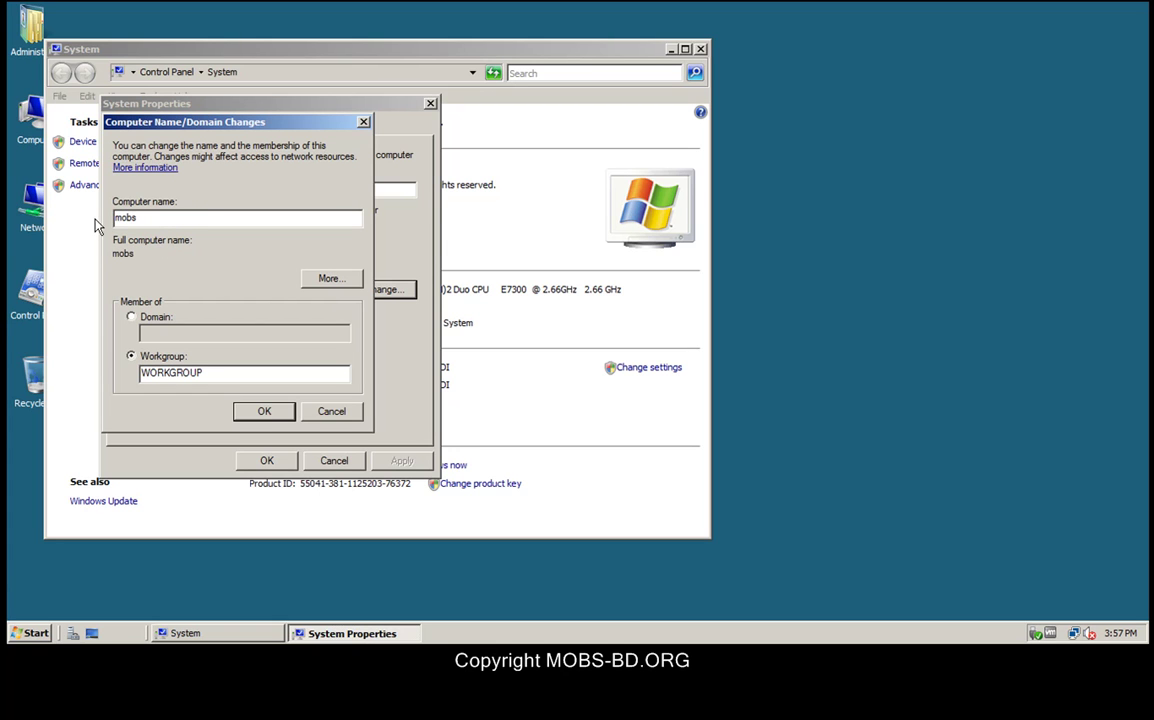
# Step: Confirm the new computer name mobs and postpone the required restart until later
pyautogui.click(265, 411)
pyautogui.click(690, 335)
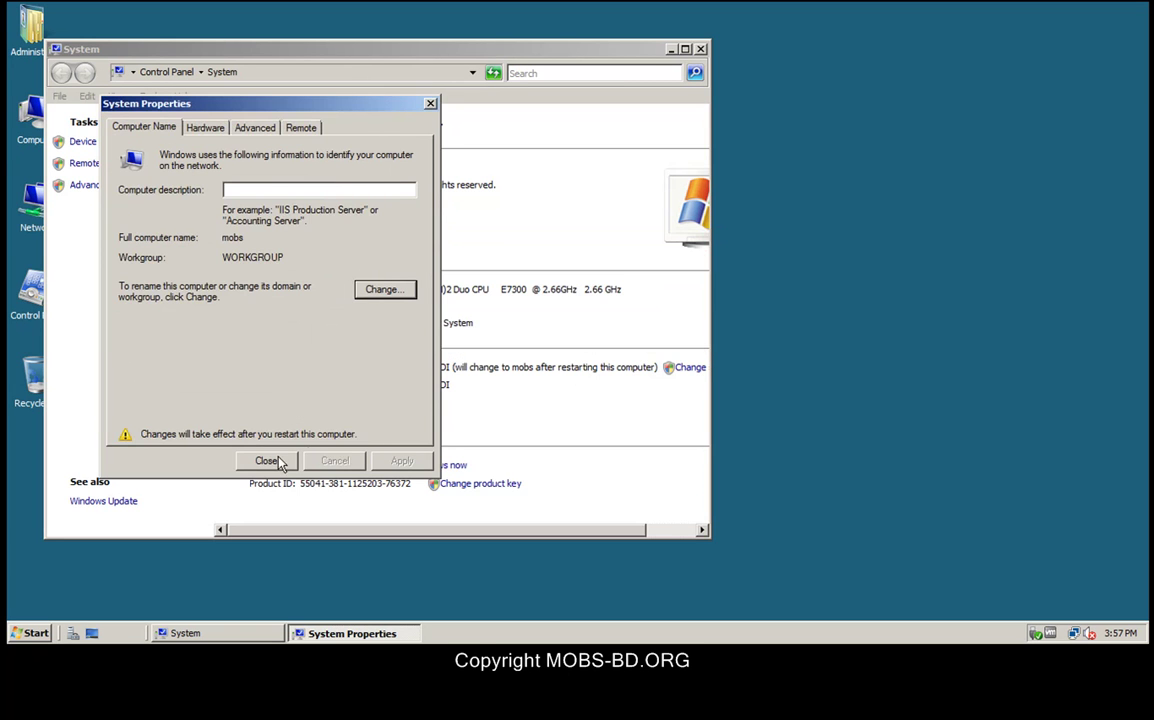
pyautogui.click(270, 460)
pyautogui.click(668, 335)
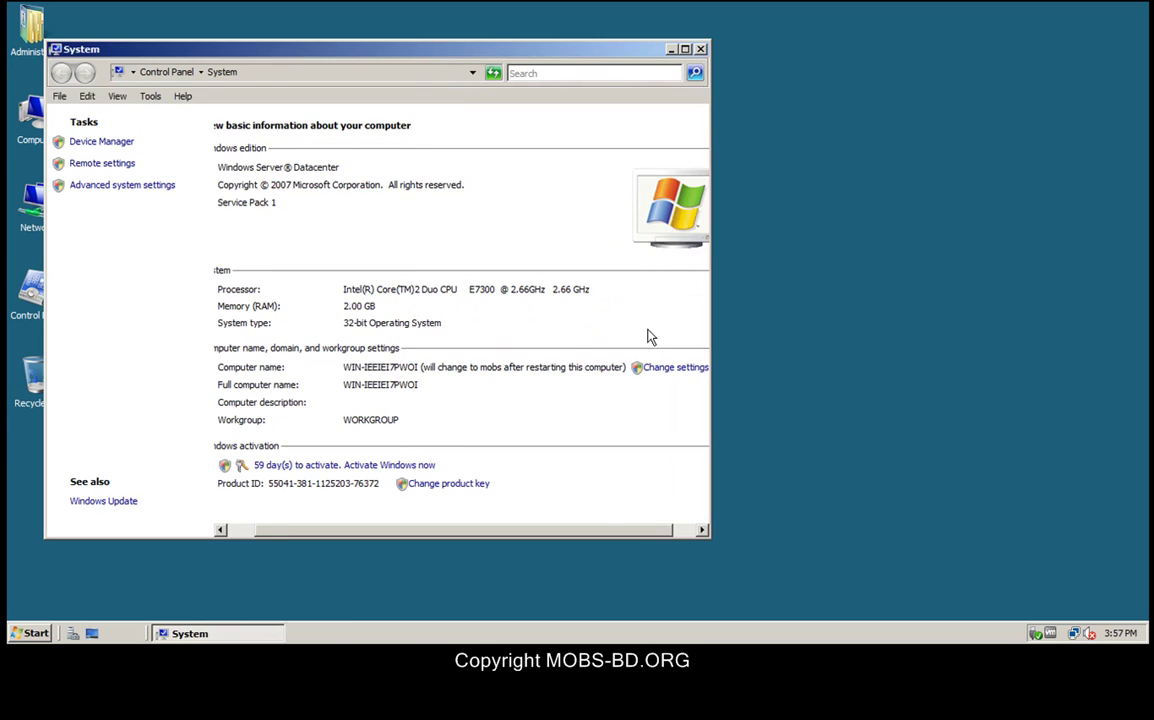
# Step: Look at Device Manager, close it, and go to the Windows Update page
pyautogui.click(95, 142)
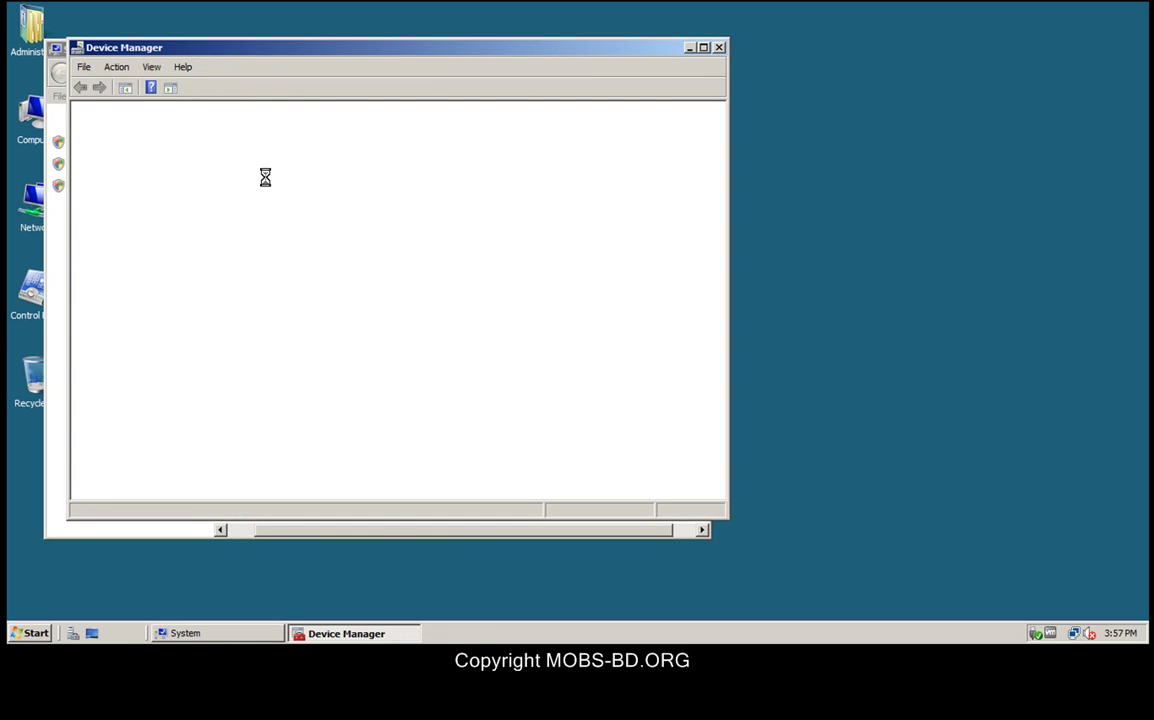
pyautogui.click(719, 48)
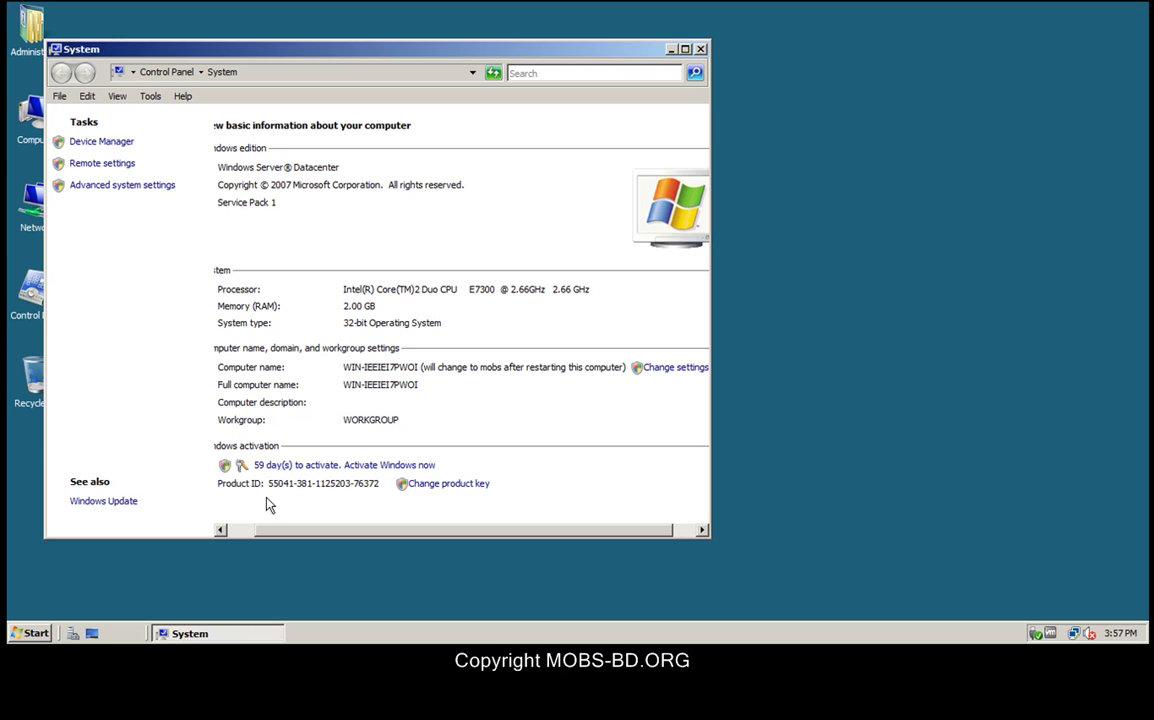
pyautogui.click(106, 501)
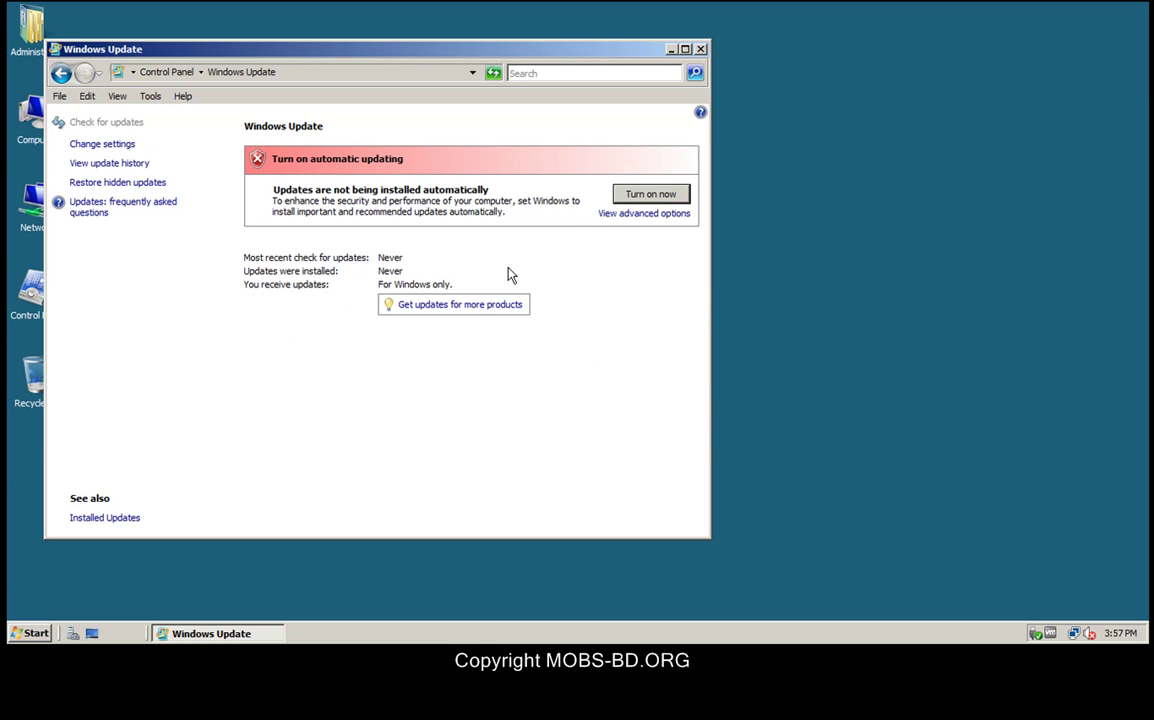
# Step: Set Windows Update to 'Never check for updates (not recommended)' and close the window
pyautogui.click(630, 215)
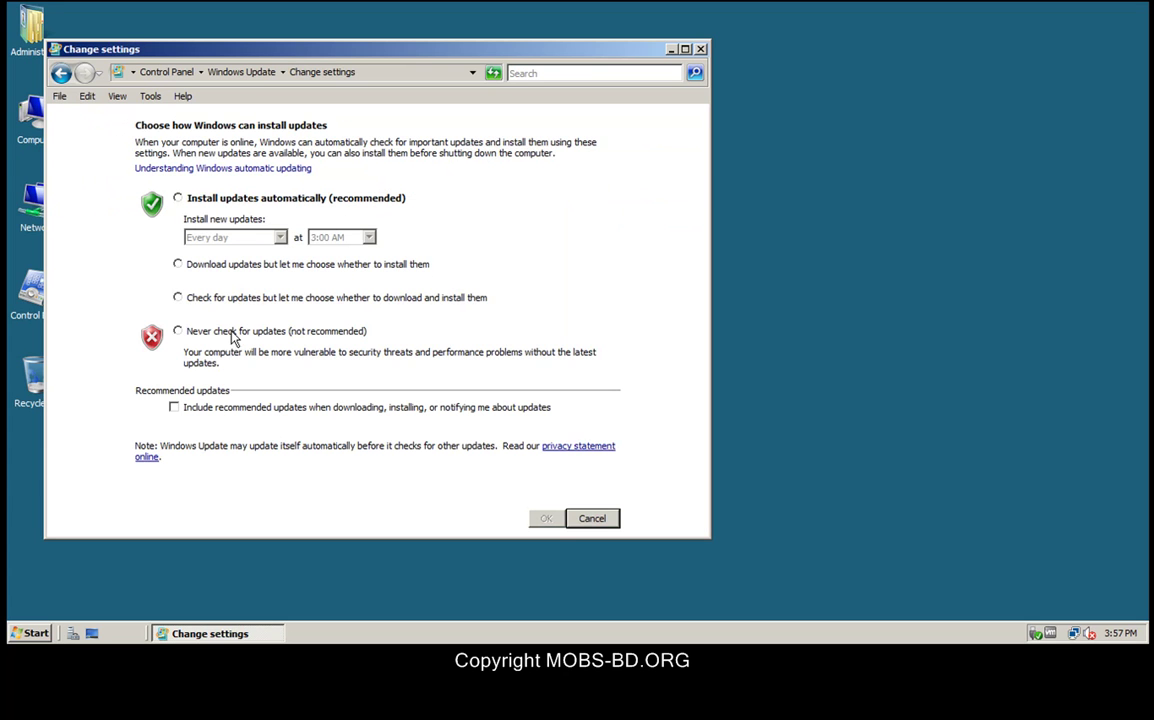
pyautogui.click(178, 331)
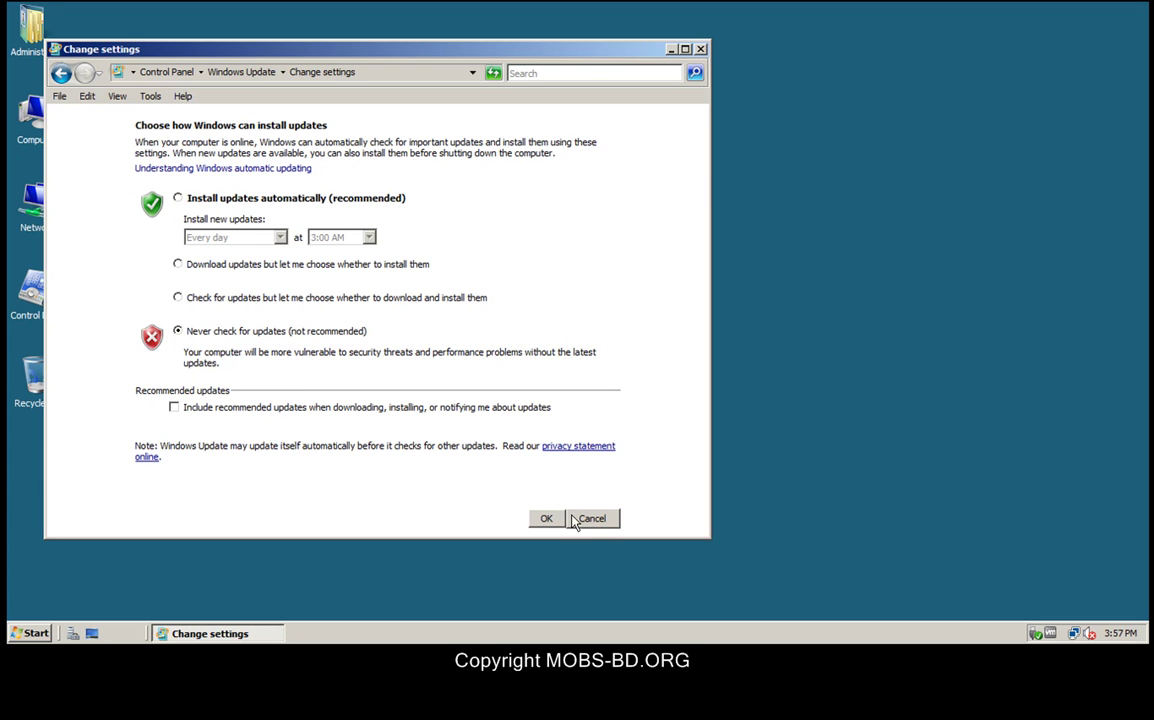
pyautogui.click(545, 518)
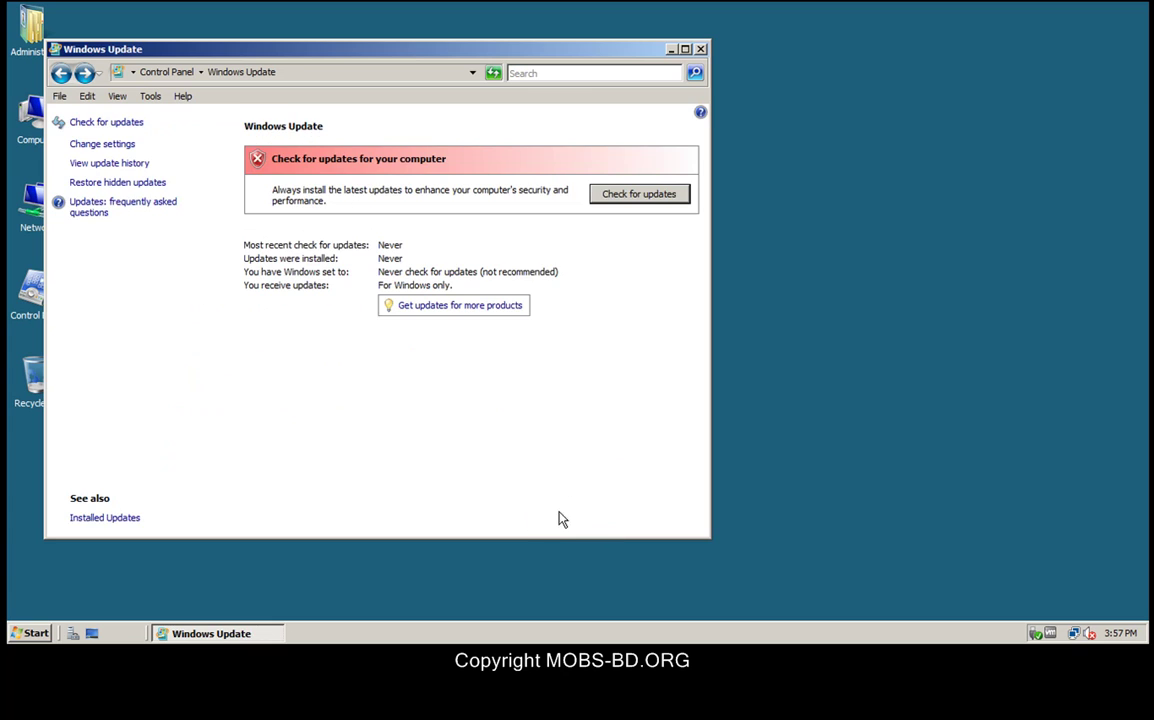
pyautogui.click(700, 49)
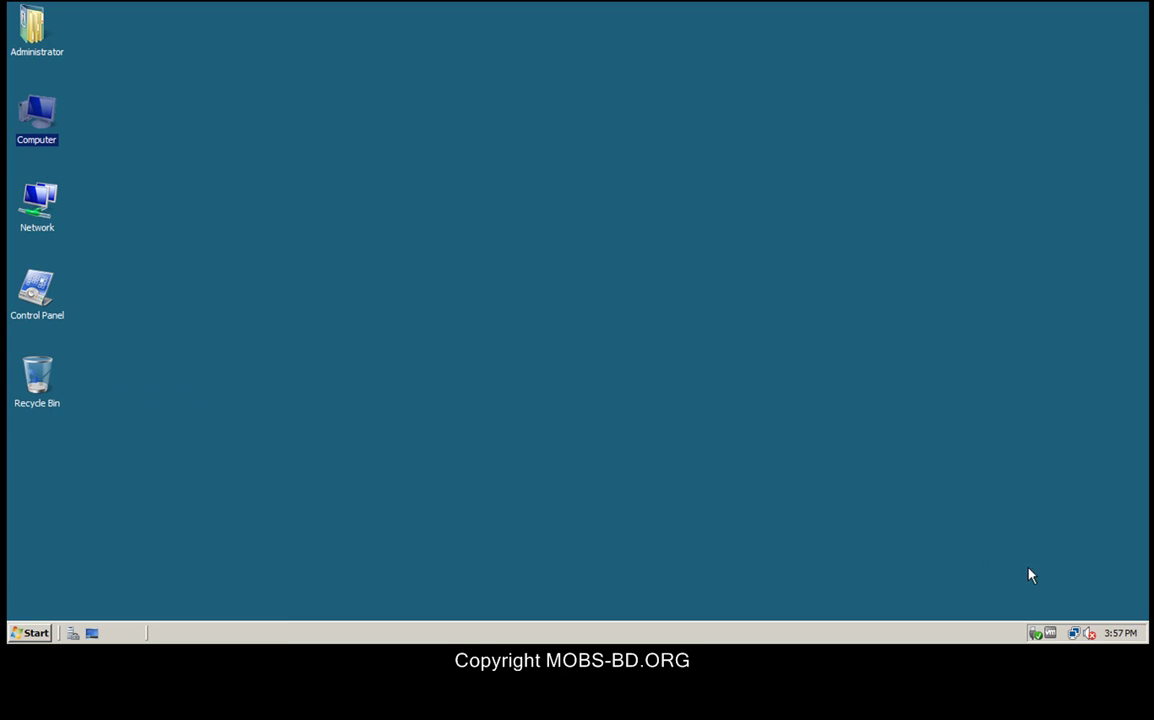
# Step: Open the Local Area Connection's advanced IPv4 DNS settings via Network and Sharing Center
pyautogui.click(1076, 640)
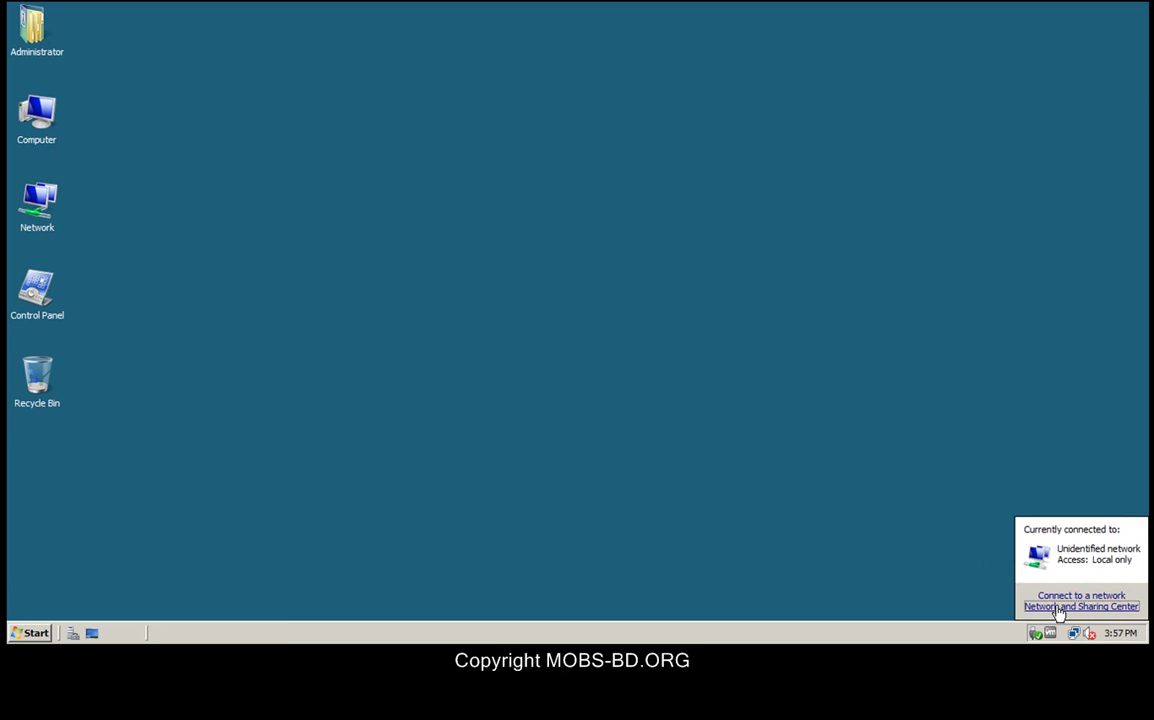
pyautogui.click(1052, 607)
pyautogui.click(650, 281)
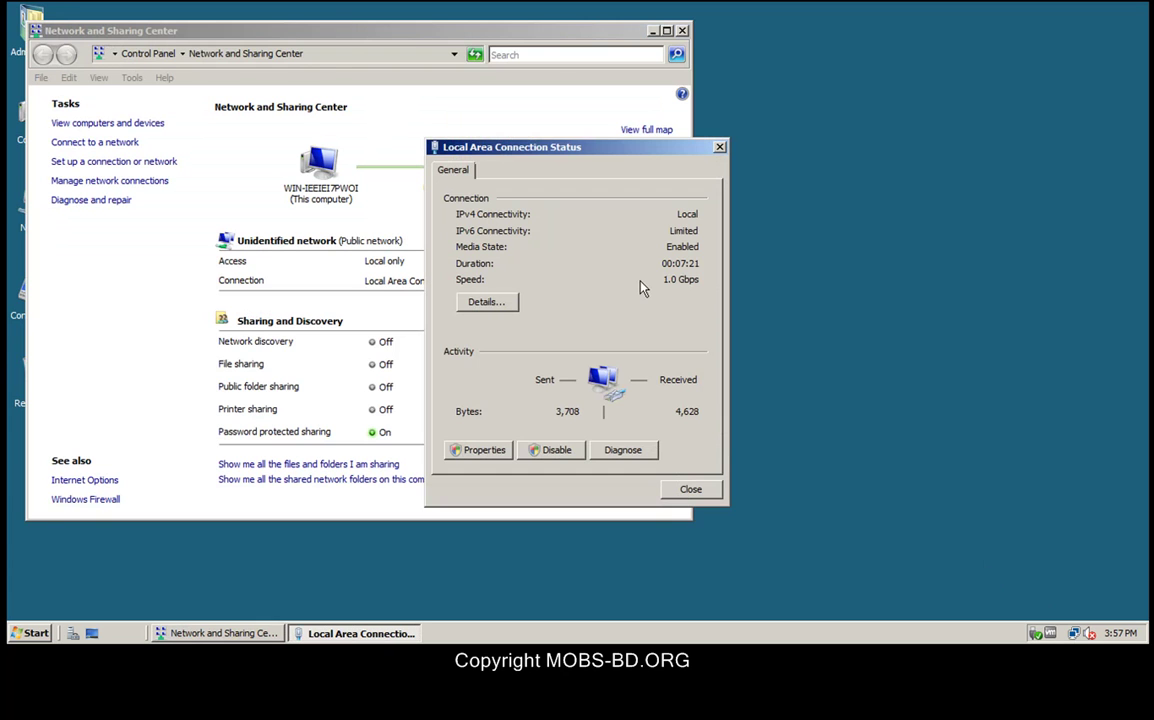
pyautogui.click(484, 450)
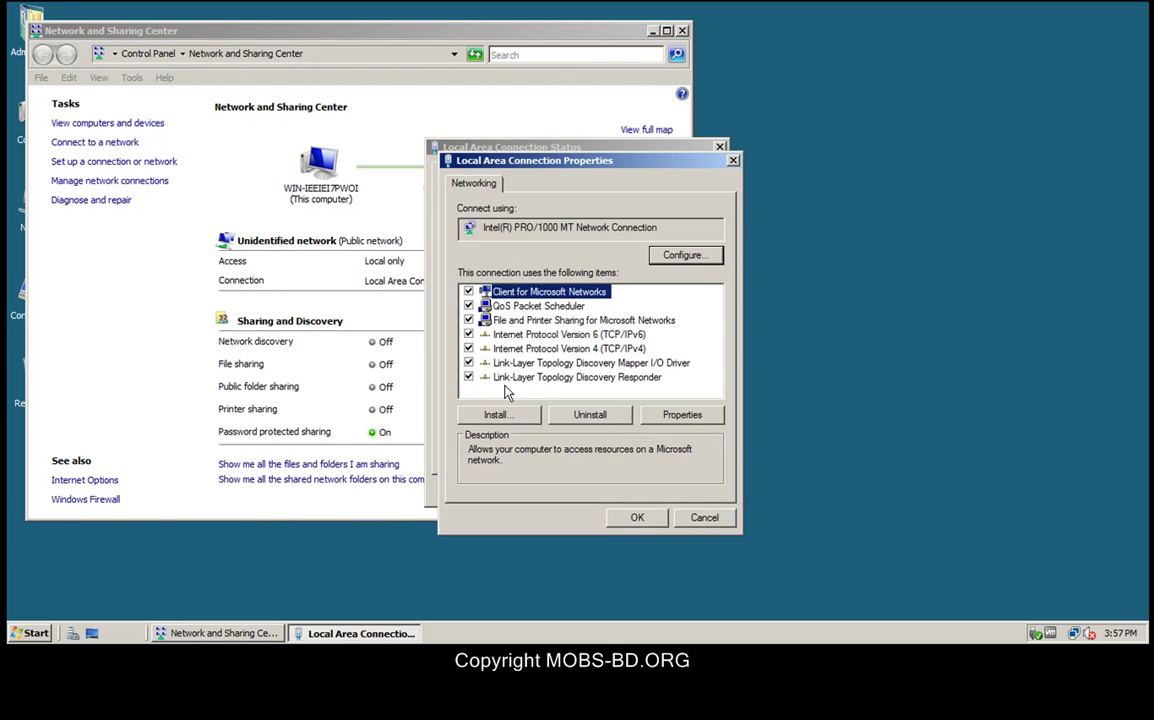
pyautogui.doubleClick(617, 358)
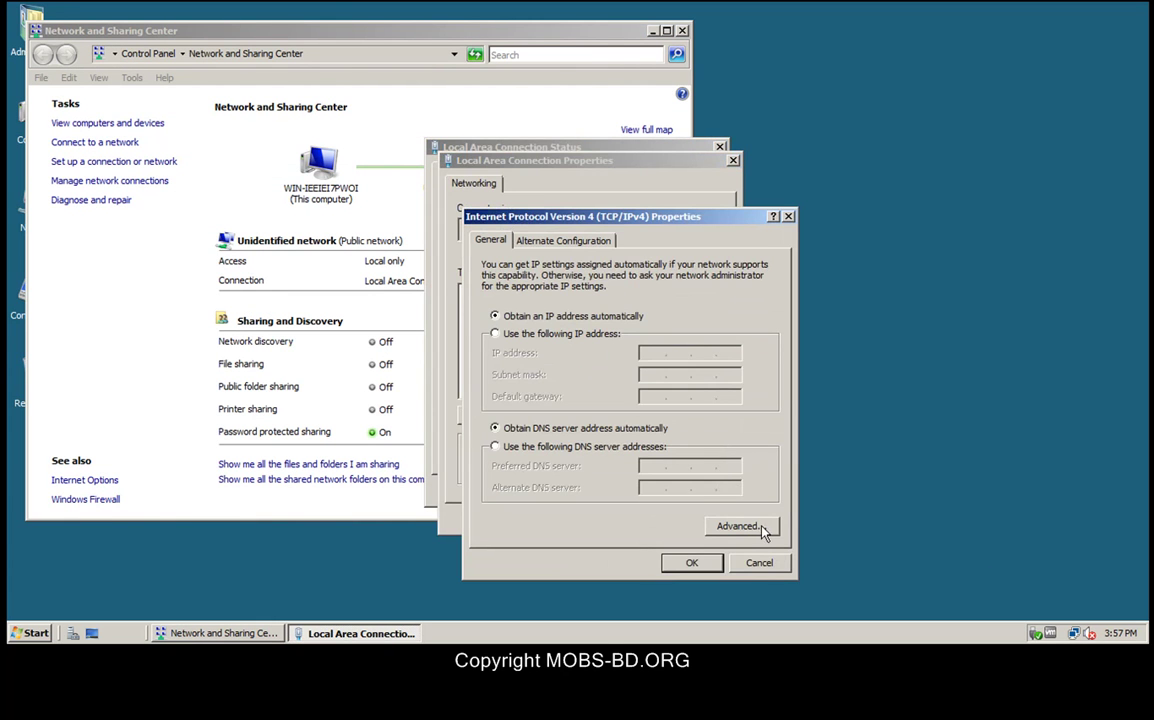
pyautogui.click(758, 527)
pyautogui.click(551, 250)
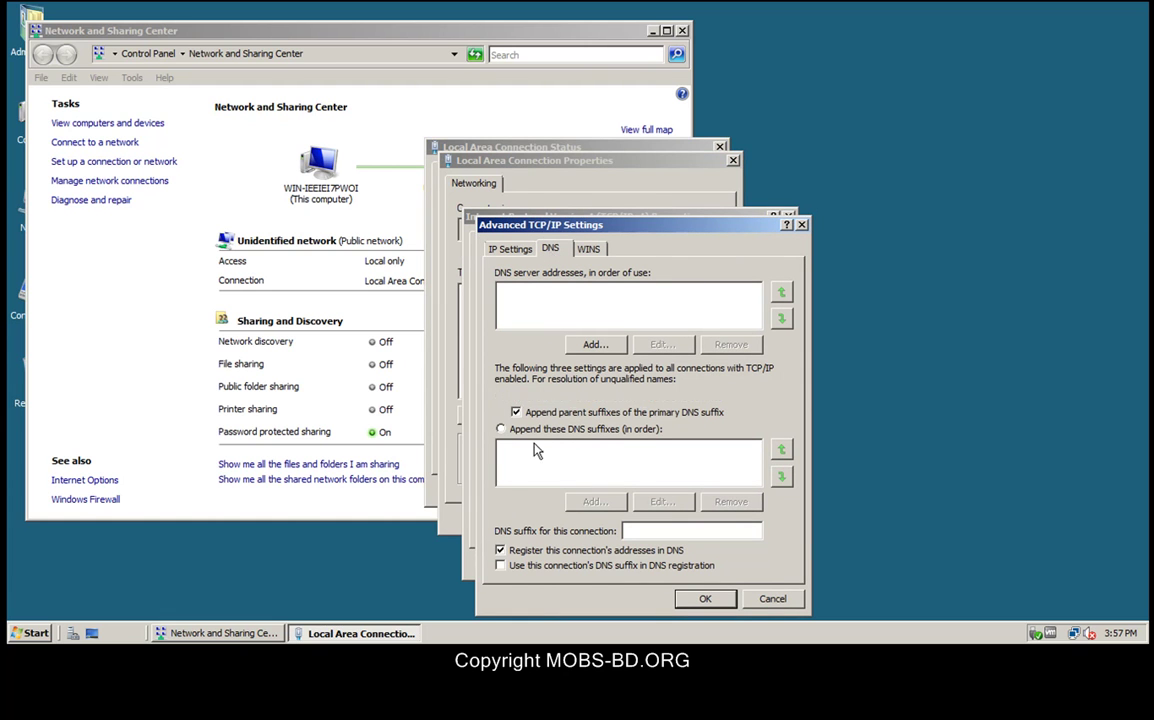
# Step: Close the TCP/IP, connection and status dialogs unchanged, returning to Network and Sharing Center
pyautogui.click(705, 604)
pyautogui.click(689, 561)
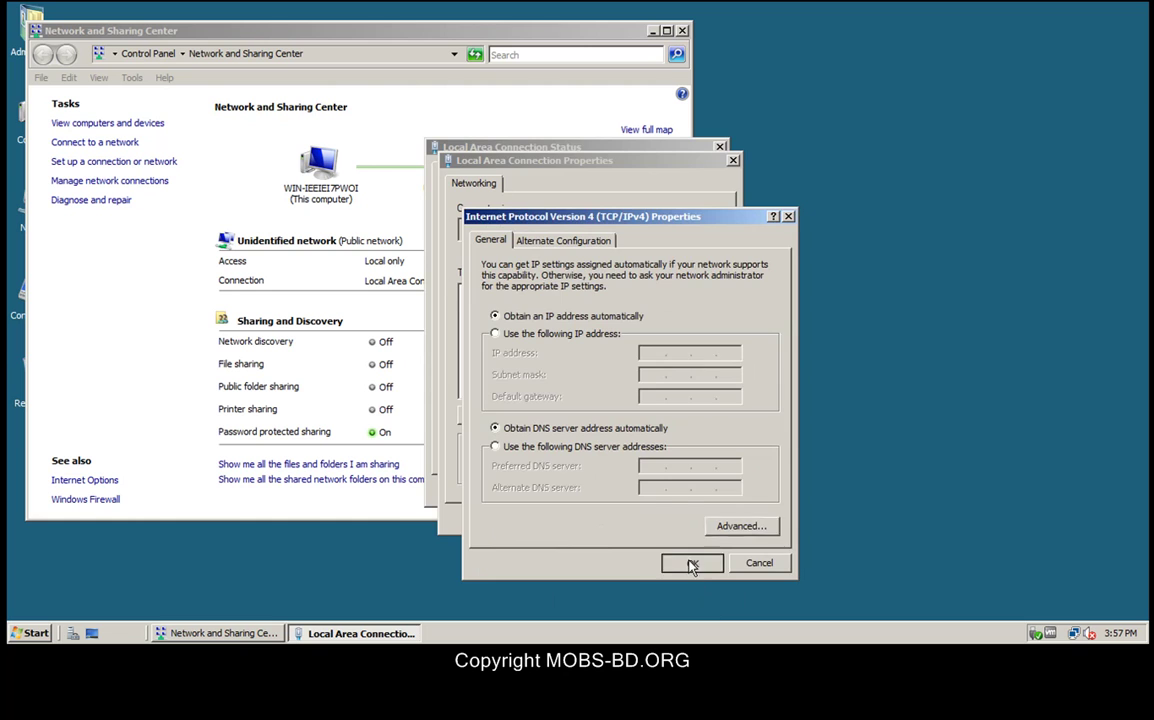
pyautogui.doubleClick(548, 348)
pyautogui.click(690, 565)
pyautogui.click(637, 517)
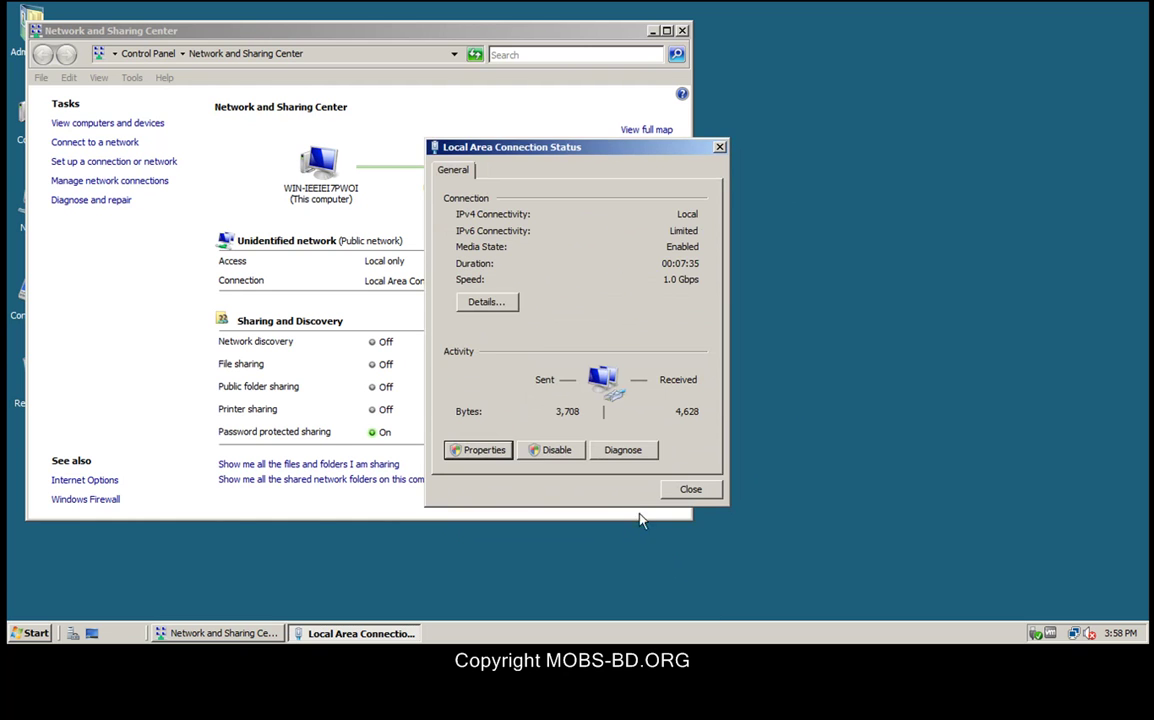
pyautogui.click(692, 492)
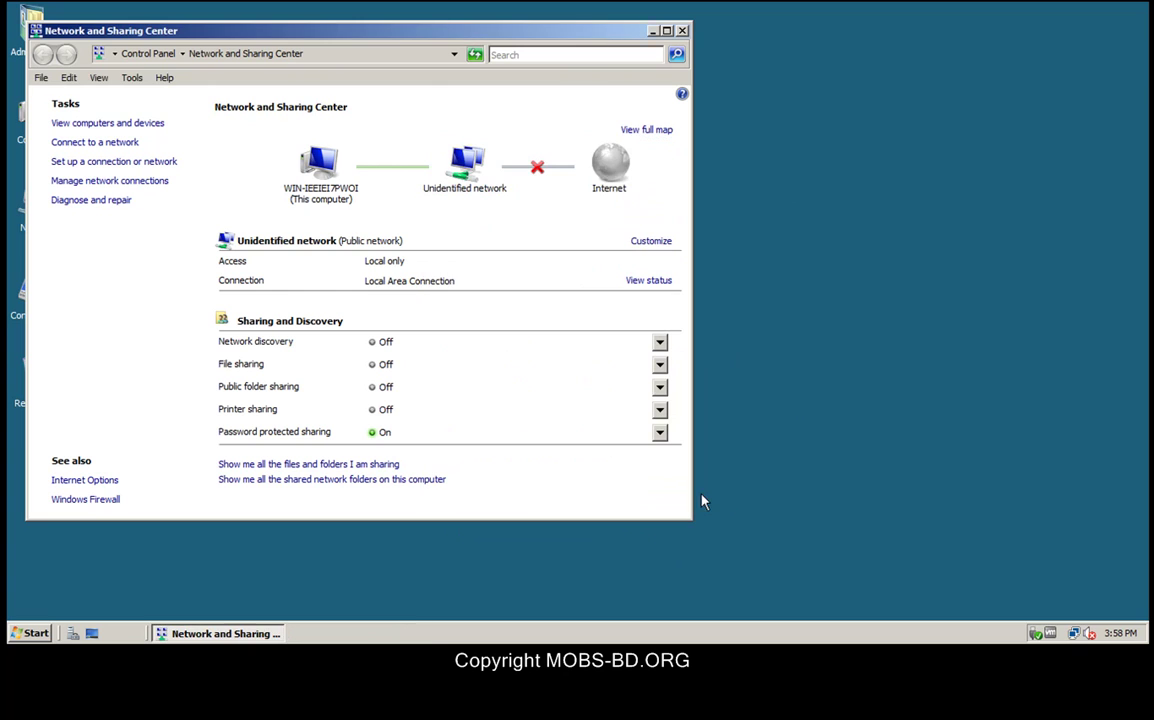
pyautogui.click(1073, 634)
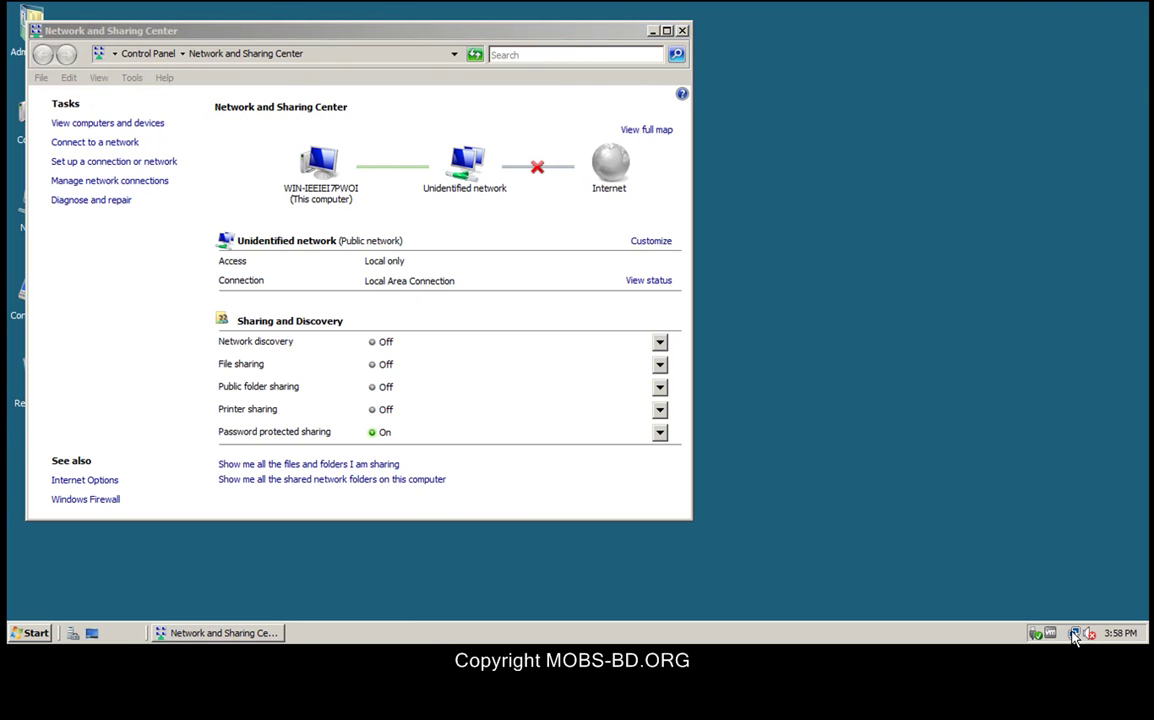
pyautogui.click(1077, 608)
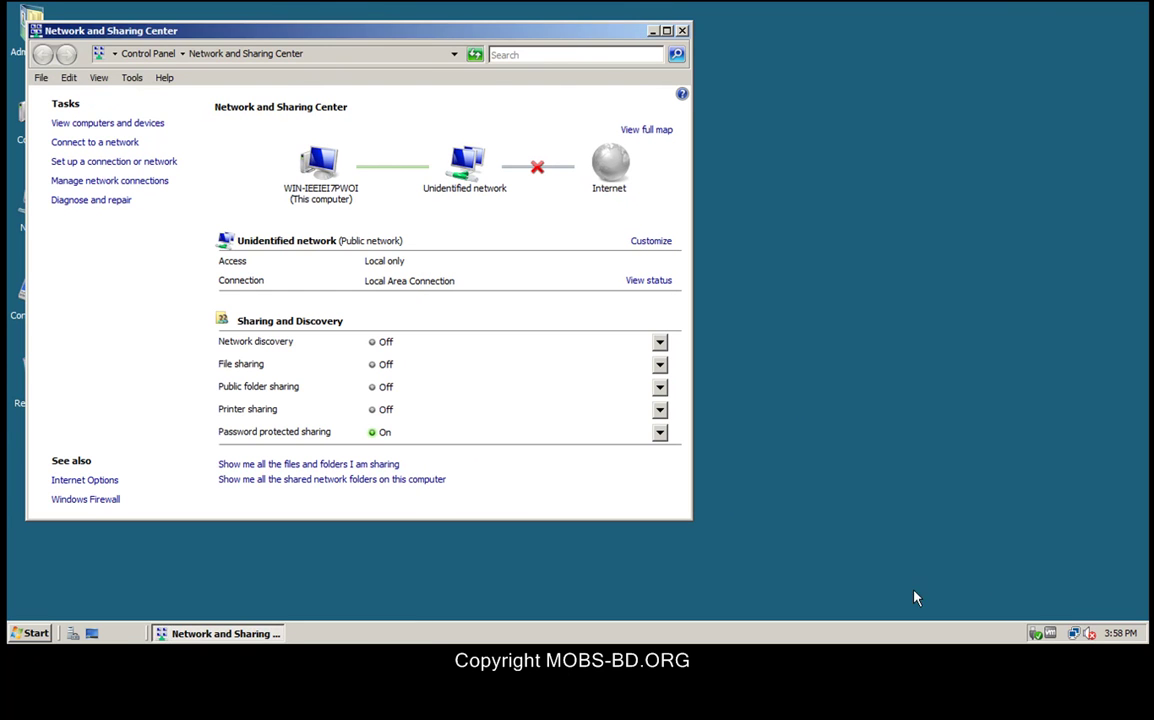
# Step: Switch the connection's IPv4 to a manual address and enter 172.16.144.1
pyautogui.click(648, 281)
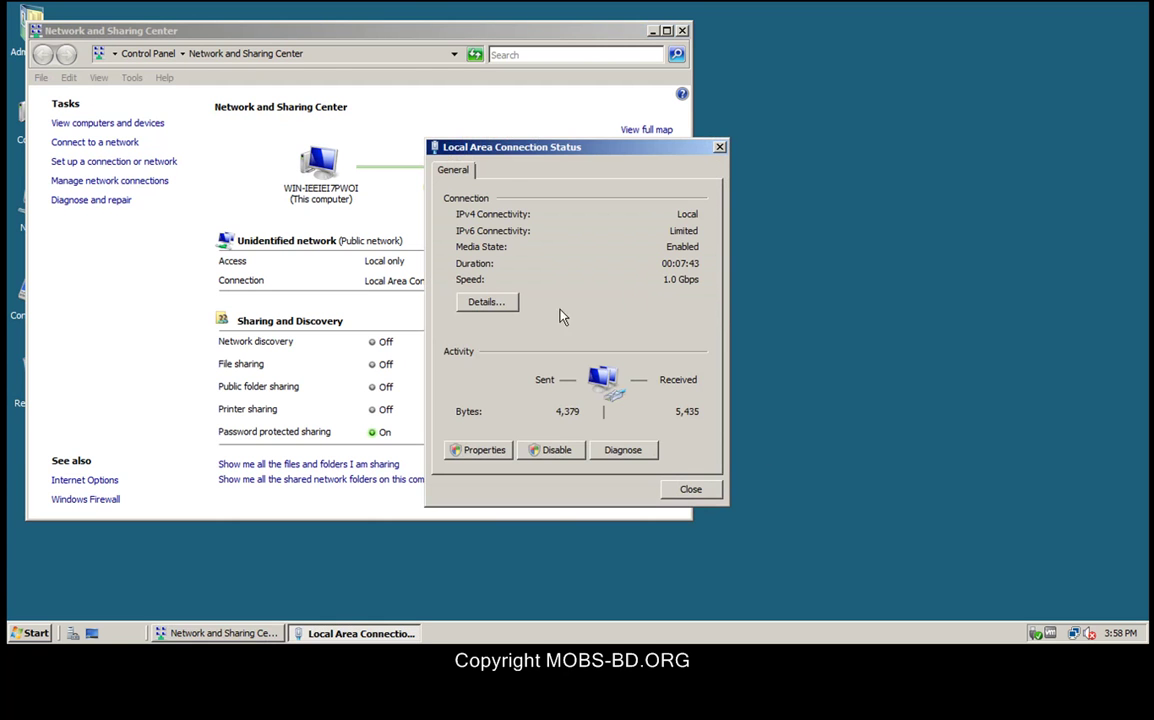
pyautogui.click(484, 450)
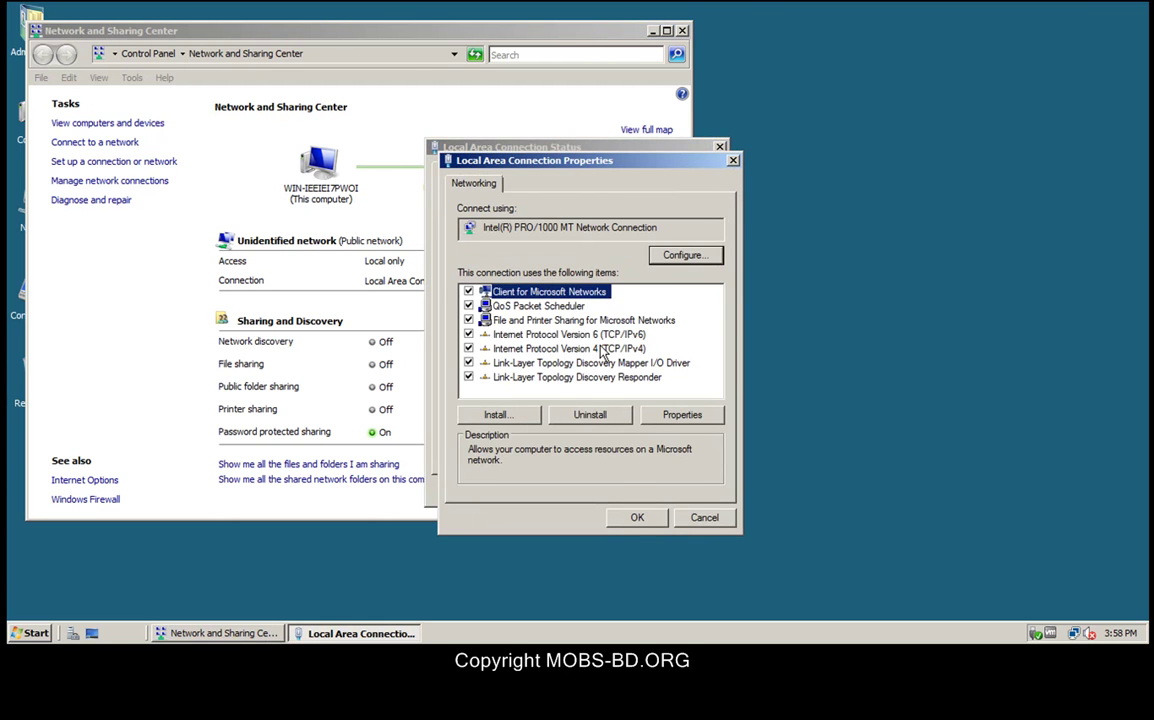
pyautogui.doubleClick(598, 349)
pyautogui.click(556, 334)
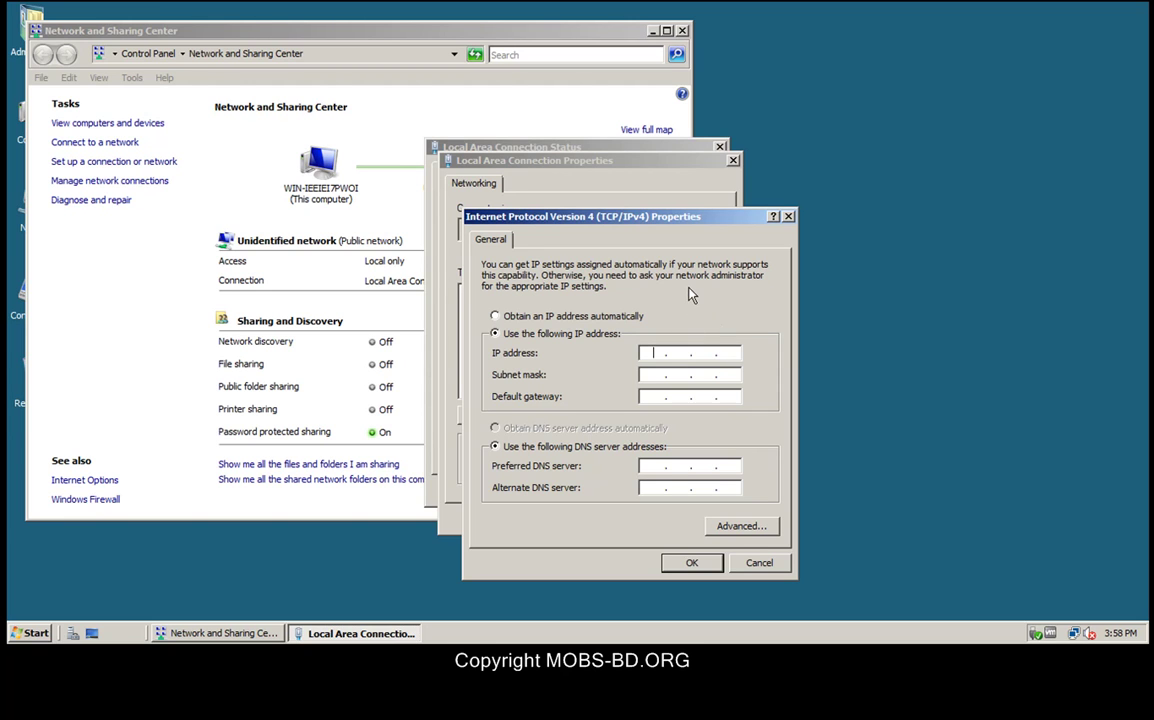
pyautogui.write('172 . 166 . 144')
pyautogui.press('Delete')
# Step: Enter mask 255.255.0.0, gateway 172.16.144.155 and DNS 172.16.144.1, then save and close
pyautogui.click(648, 372)
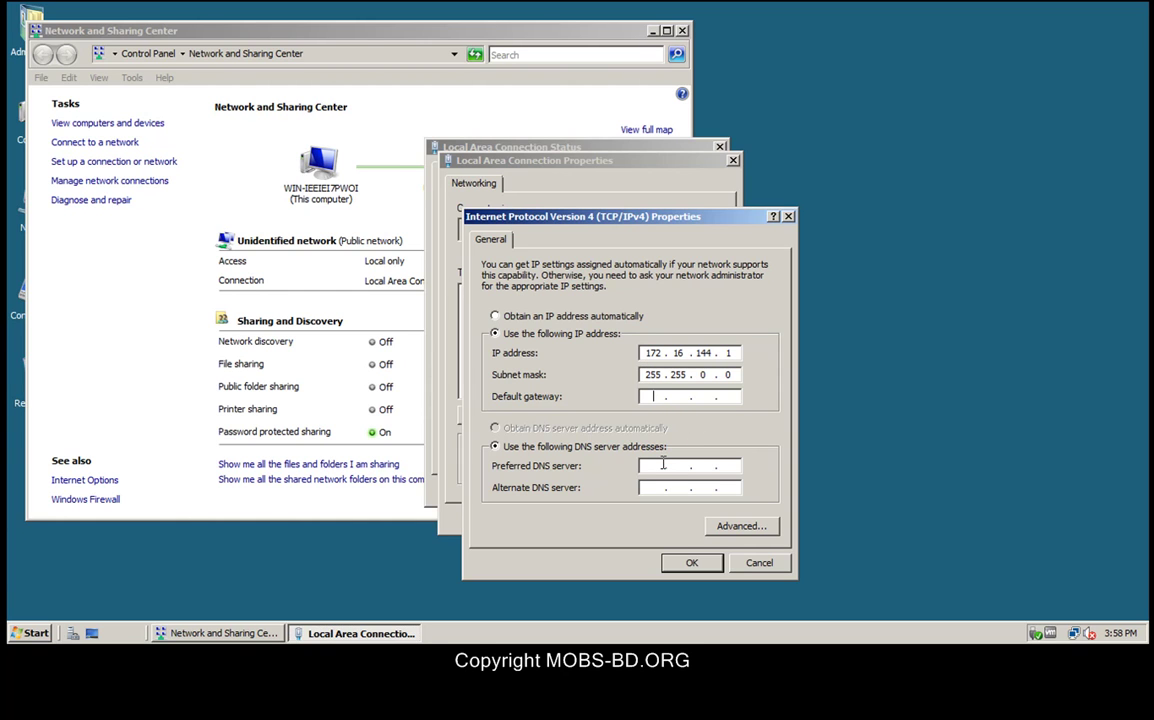
pyautogui.write('172 . 16 . 144 . 155')
pyautogui.click(655, 465)
pyautogui.write('172 . 16 . 144')
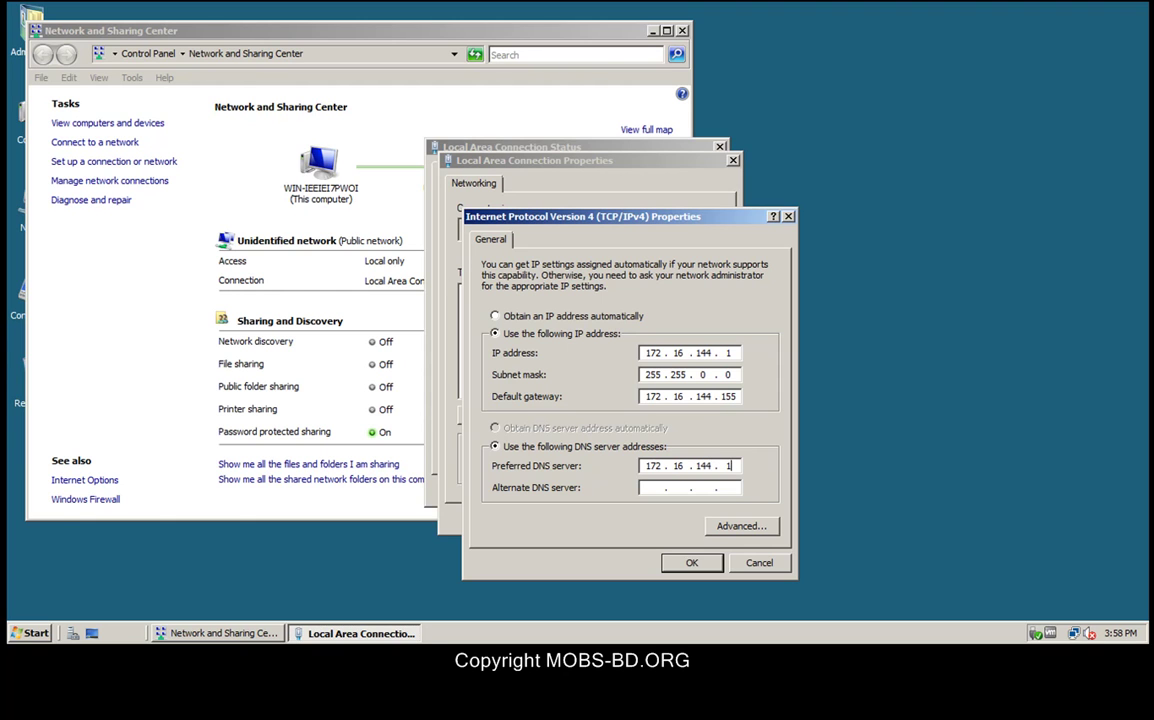
pyautogui.click(695, 563)
pyautogui.click(640, 518)
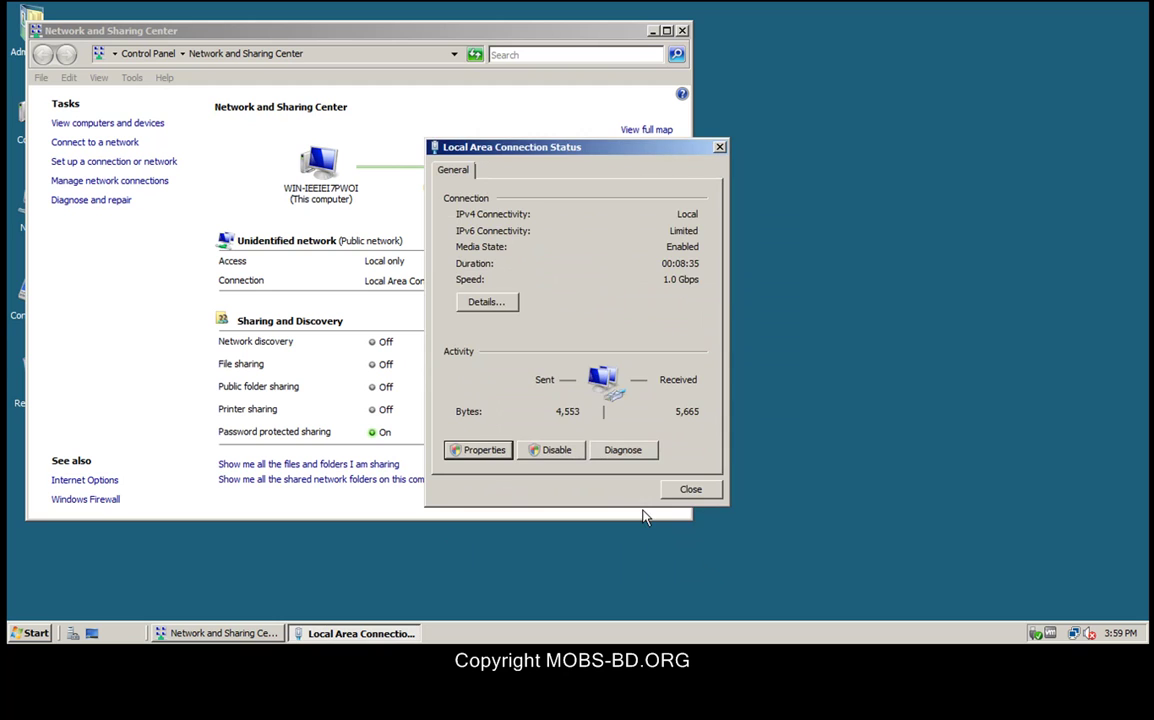
pyautogui.click(690, 490)
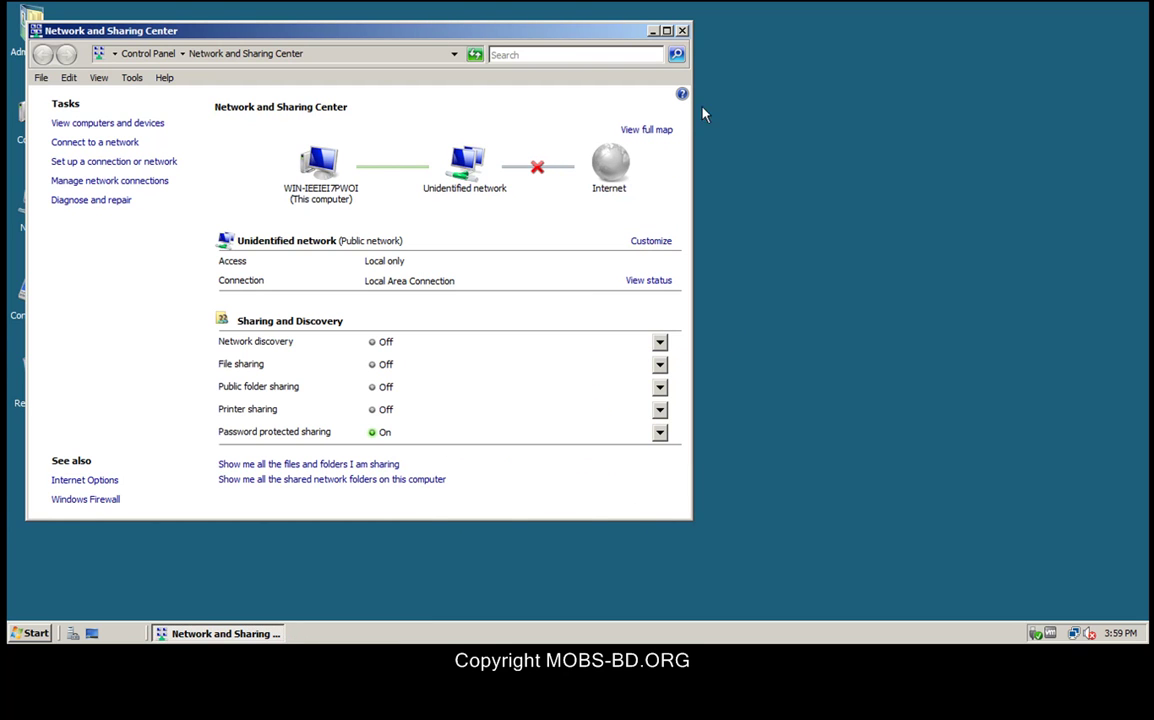
# Step: Restart the server with reason 'Operating System: Reconfiguration (Planned)'
pyautogui.click(684, 31)
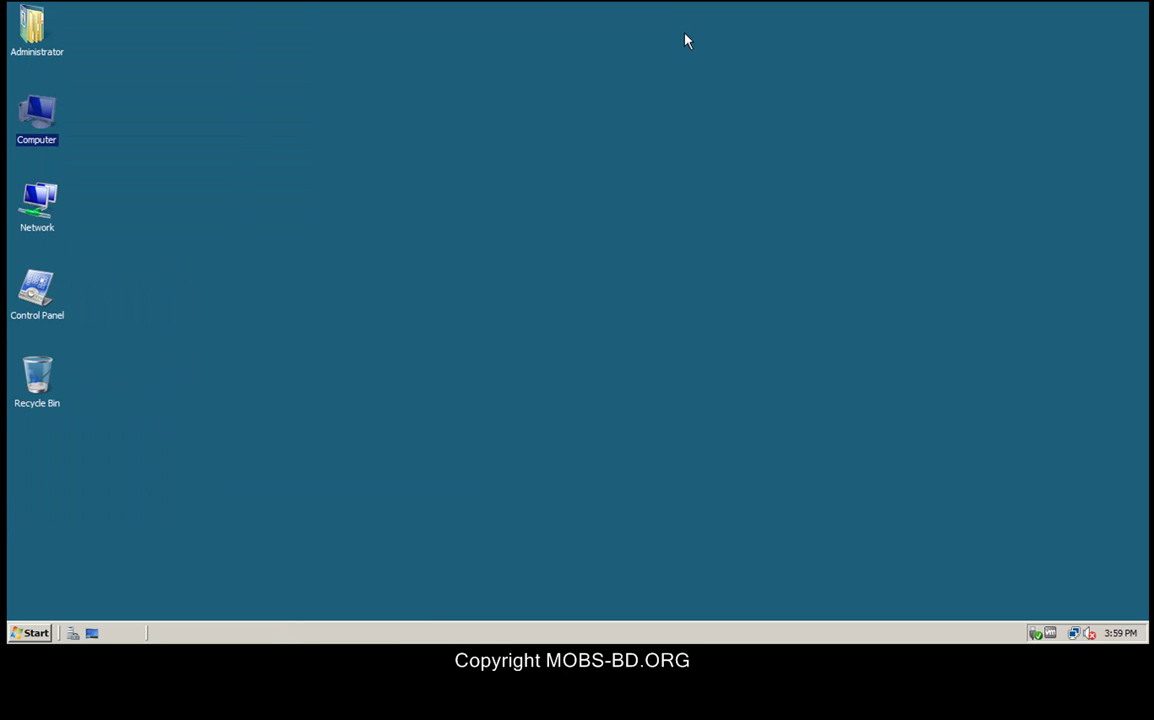
pyautogui.click(33, 634)
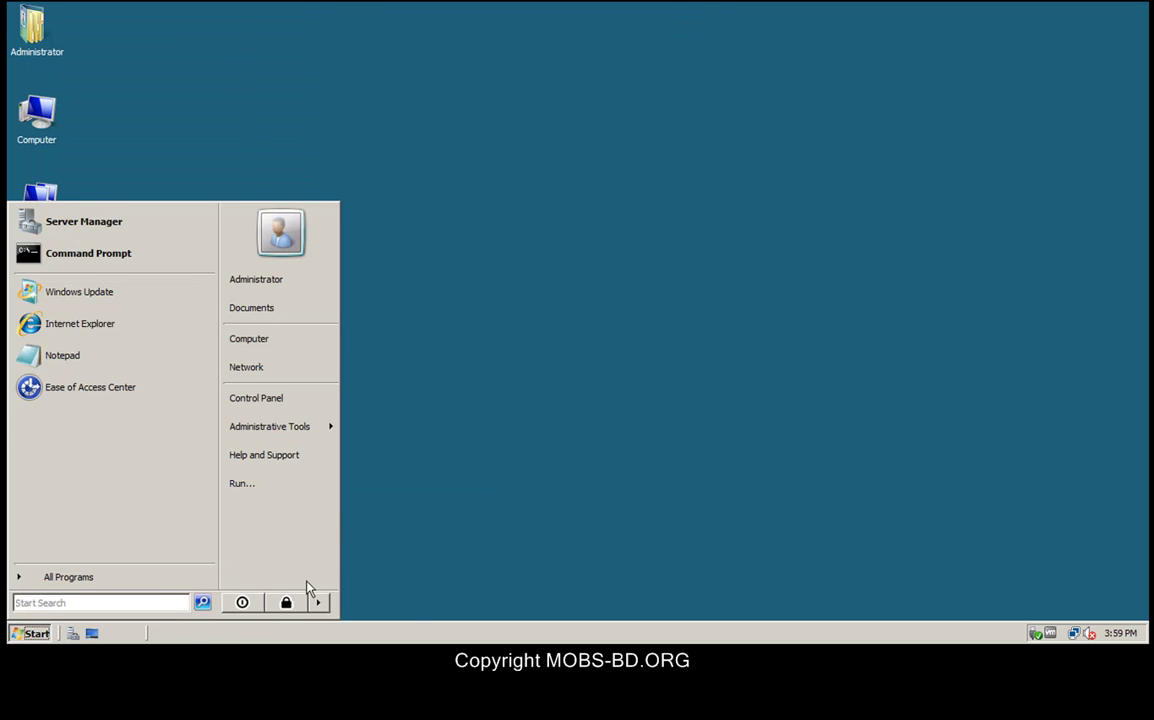
pyautogui.click(320, 603)
pyautogui.click(365, 582)
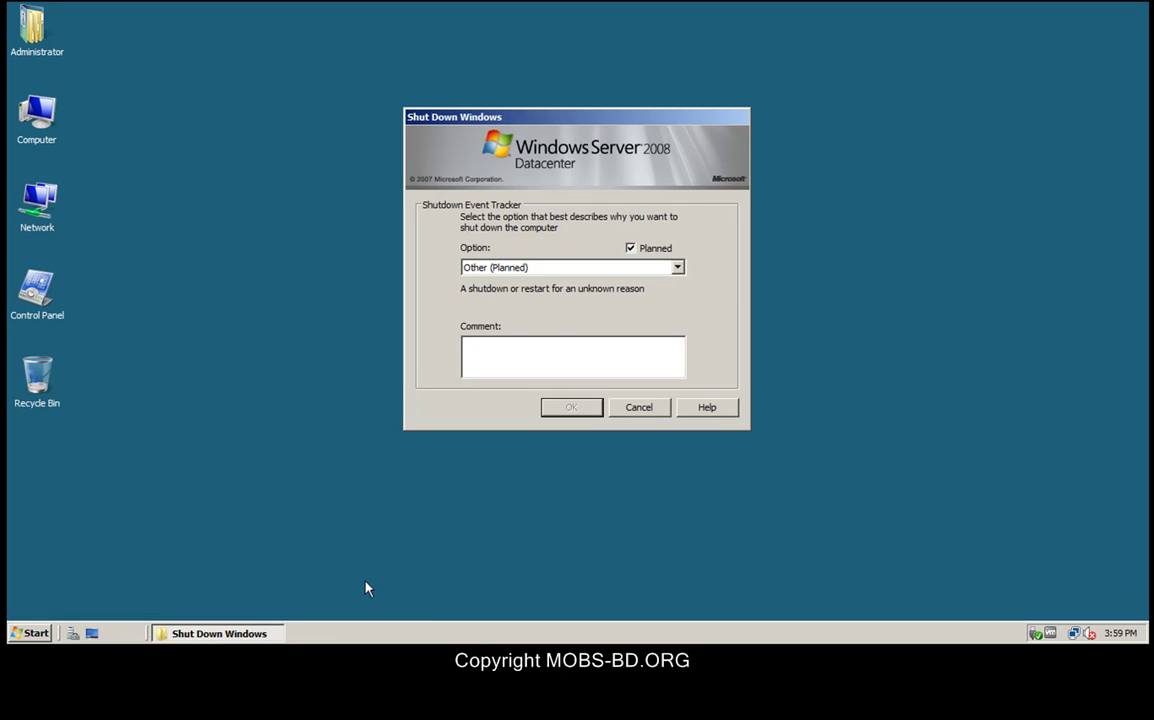
pyautogui.click(579, 268)
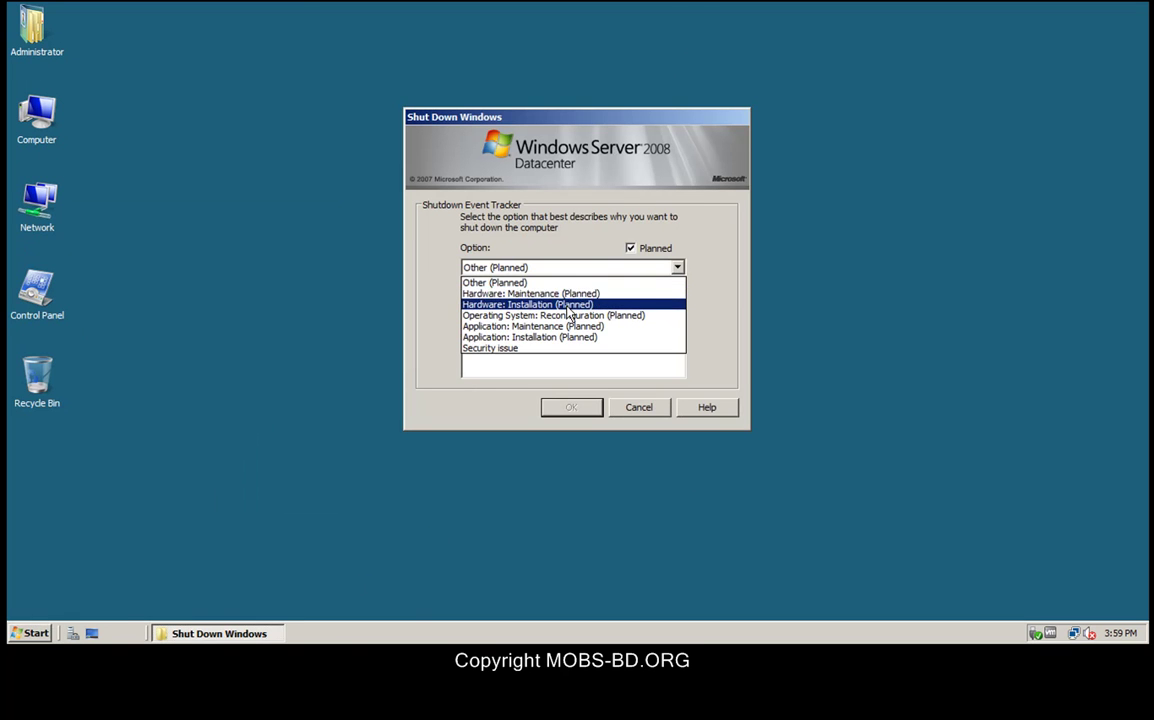
pyautogui.click(565, 315)
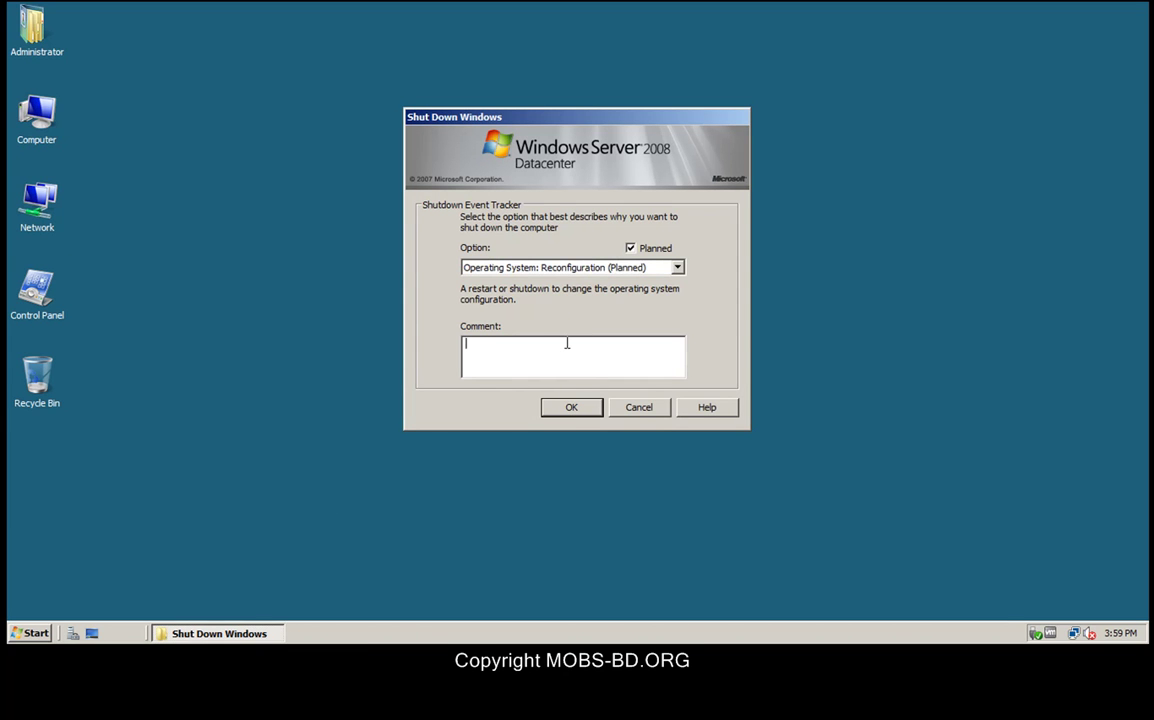
pyautogui.click(571, 407)
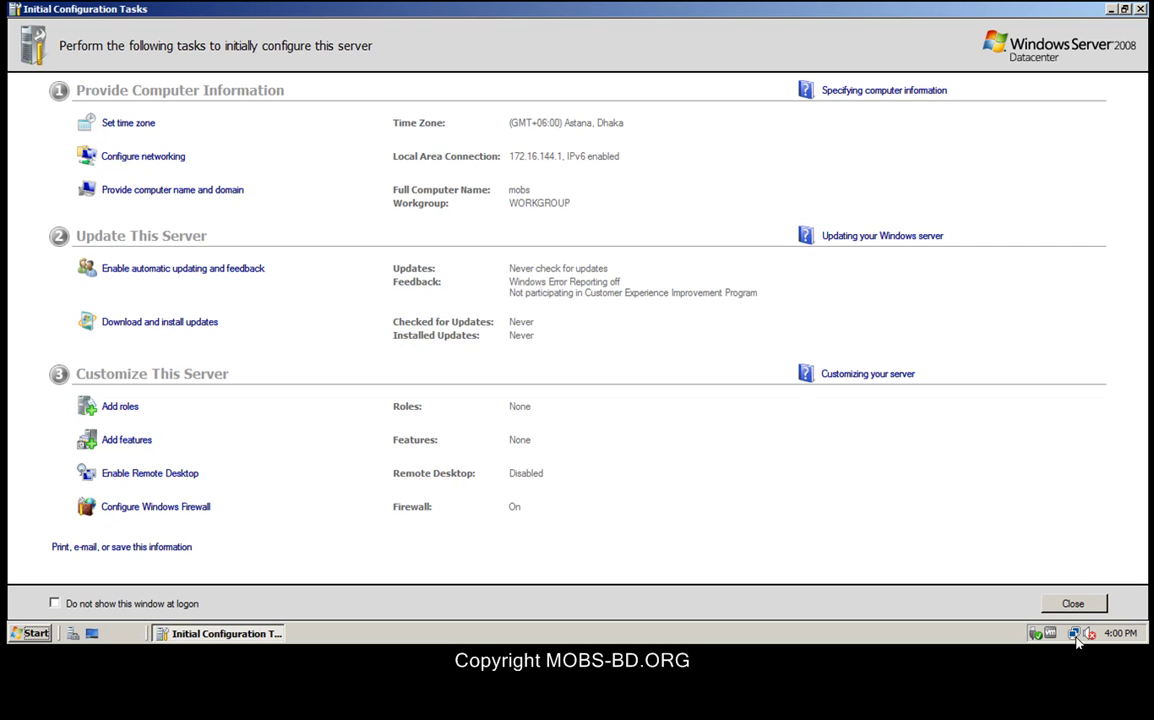
# Step: Close the Initial Configuration Tasks window to reveal the desktop
pyautogui.moveTo(1076, 639)
pyautogui.click(1140, 9)
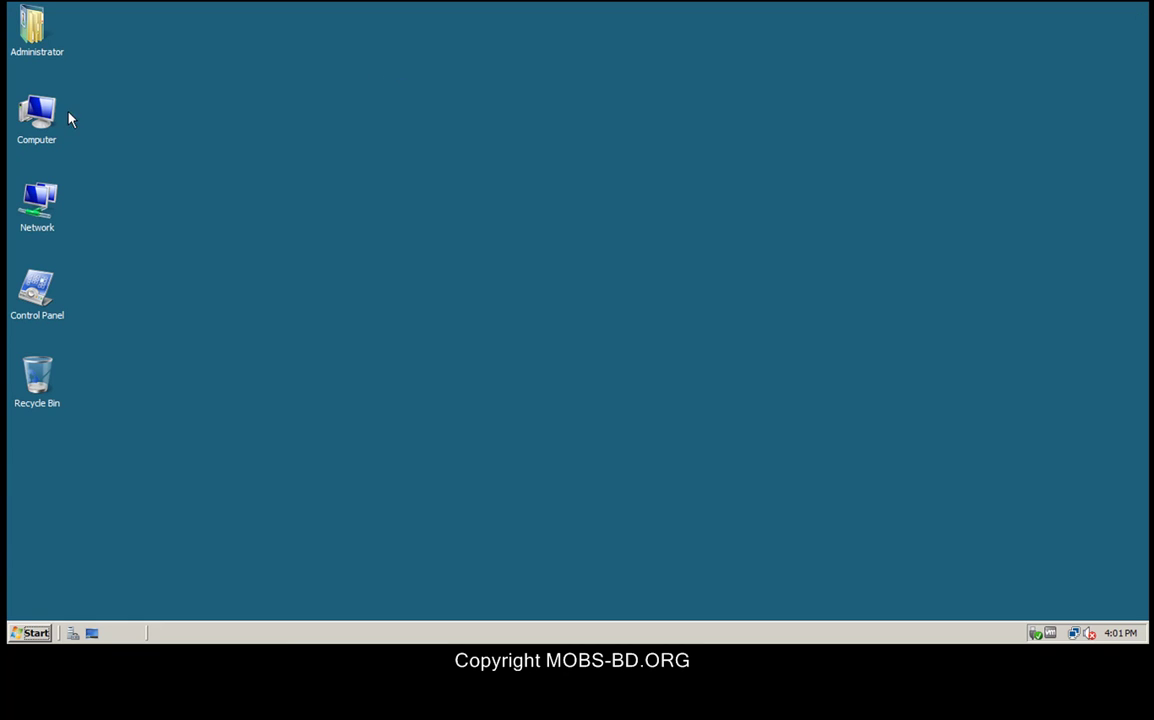
# Step: Open Server Manager for this computer and start the Add Roles Wizard from Roles
pyautogui.rightClick(37, 110)
pyautogui.click(80, 143)
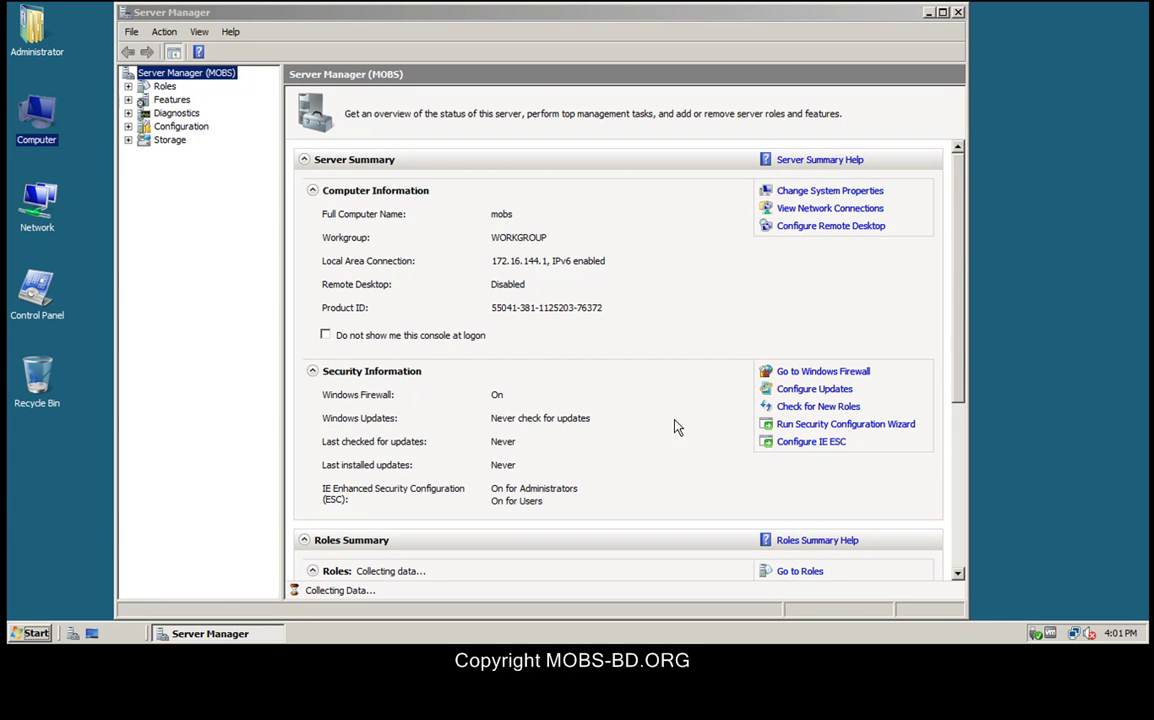
pyautogui.click(162, 87)
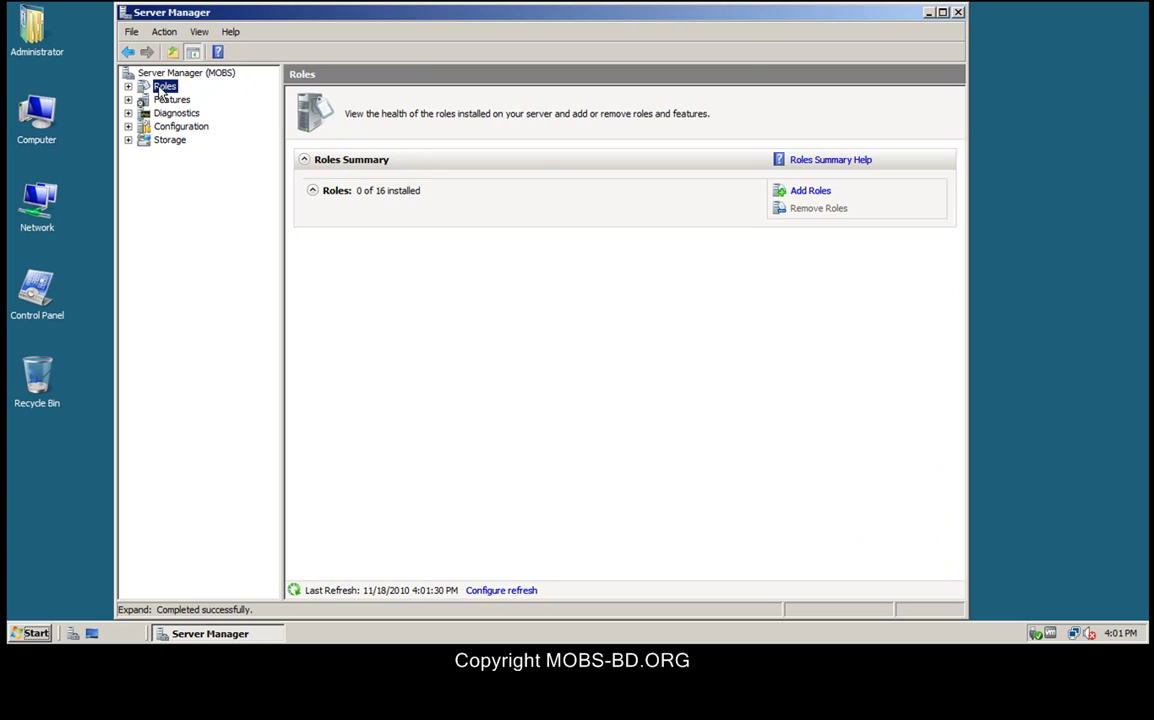
pyautogui.click(795, 196)
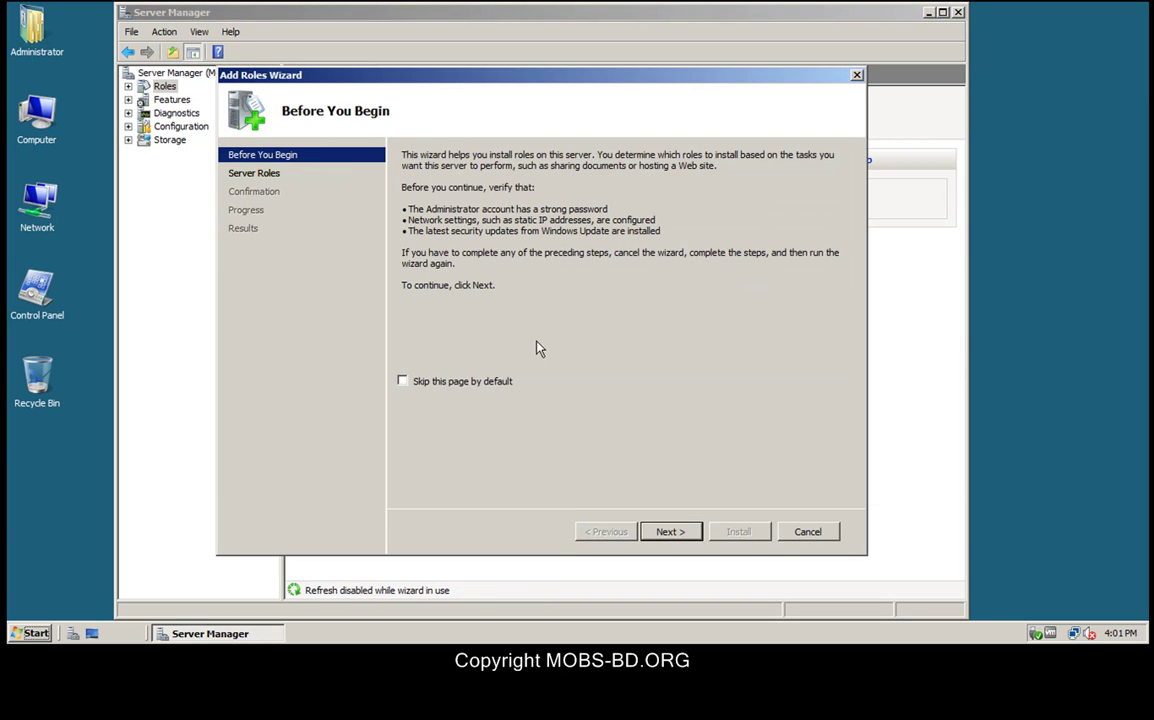
# Step: Select the Active Directory Domain Services role and install it
pyautogui.click(445, 381)
pyautogui.click(668, 533)
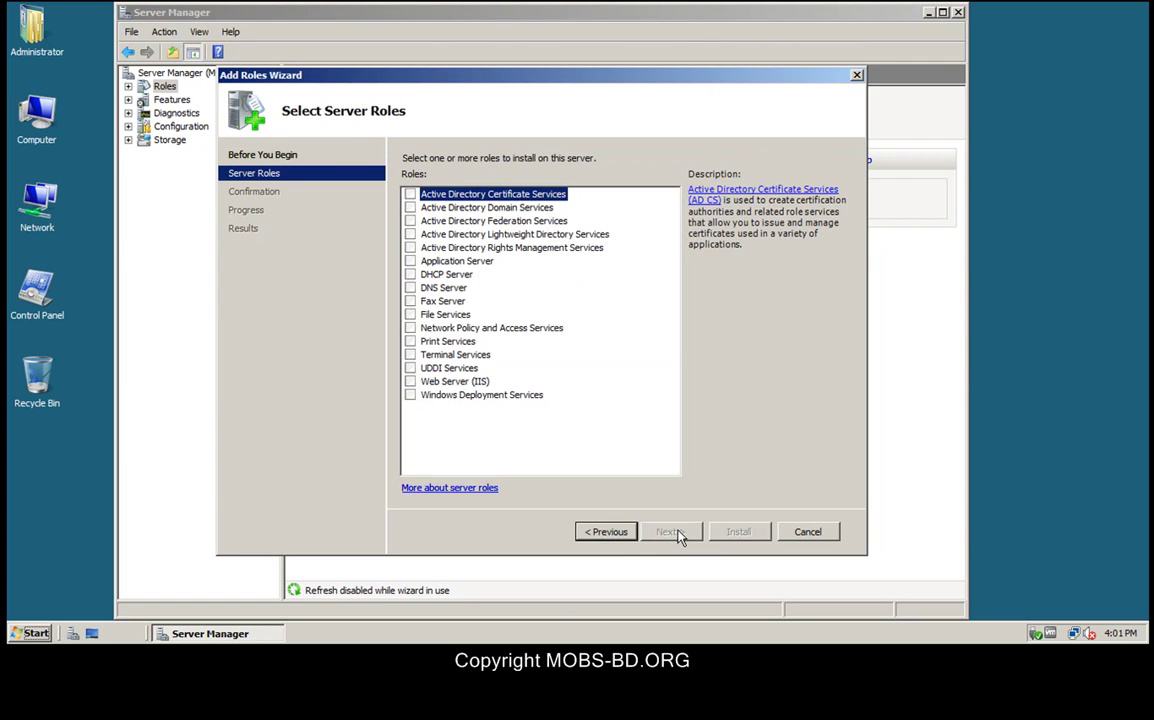
pyautogui.click(410, 208)
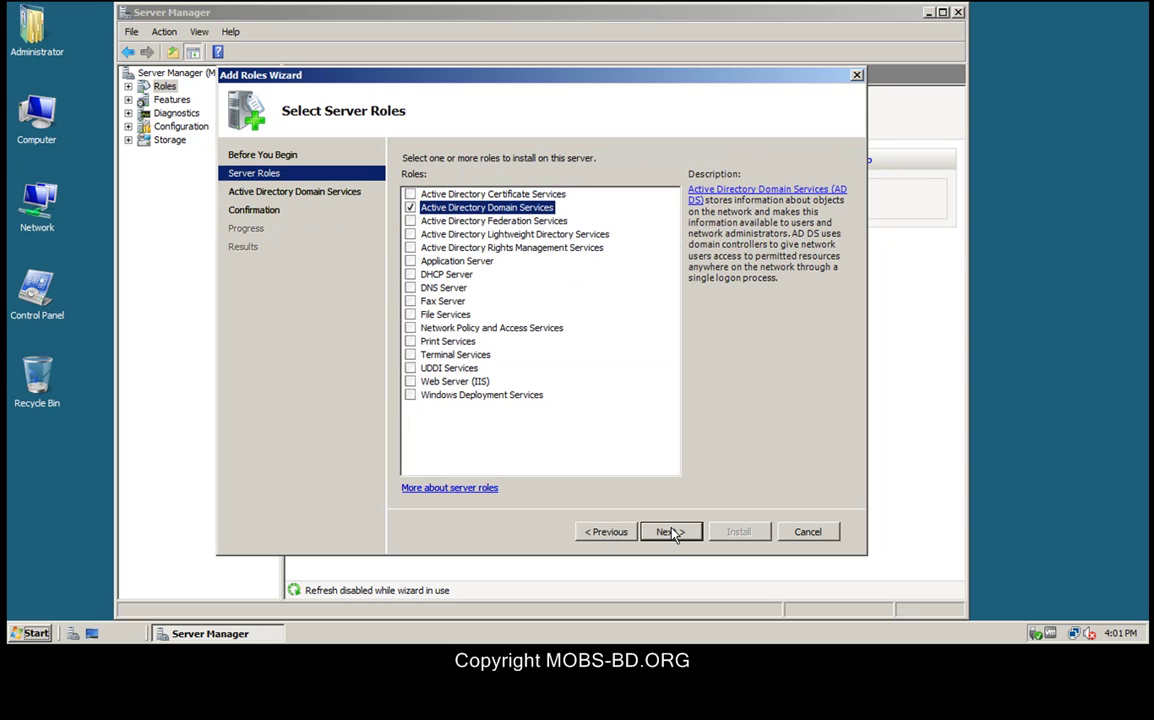
pyautogui.click(410, 288)
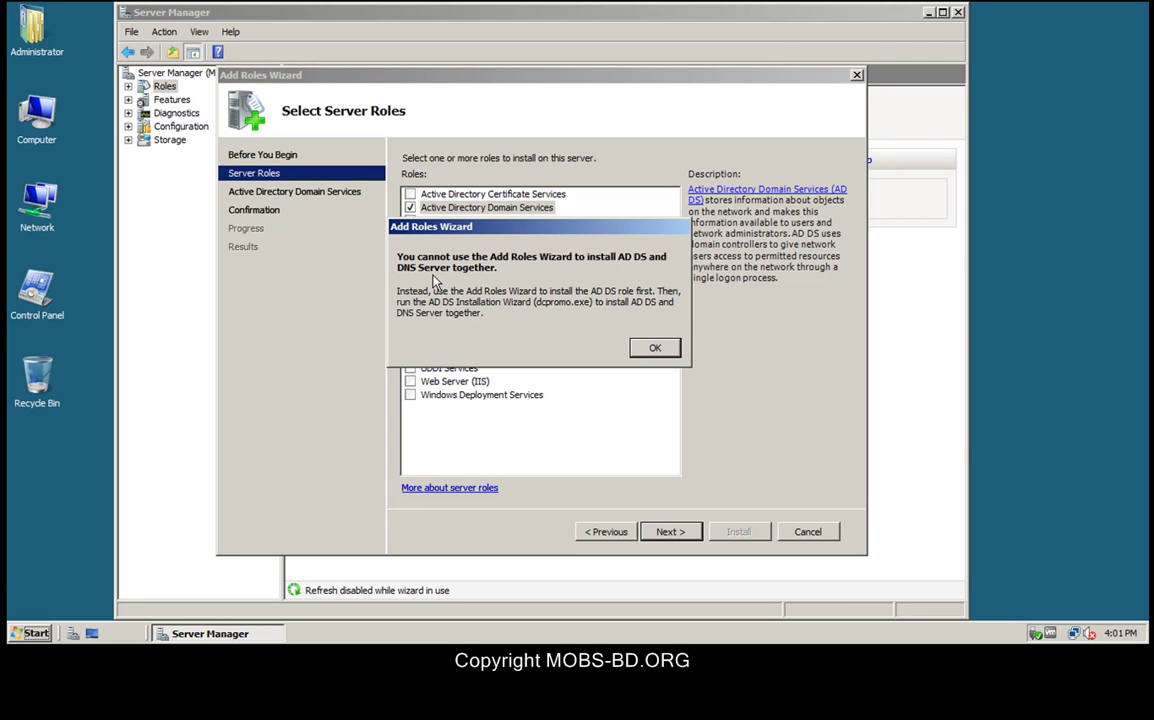
pyautogui.click(654, 348)
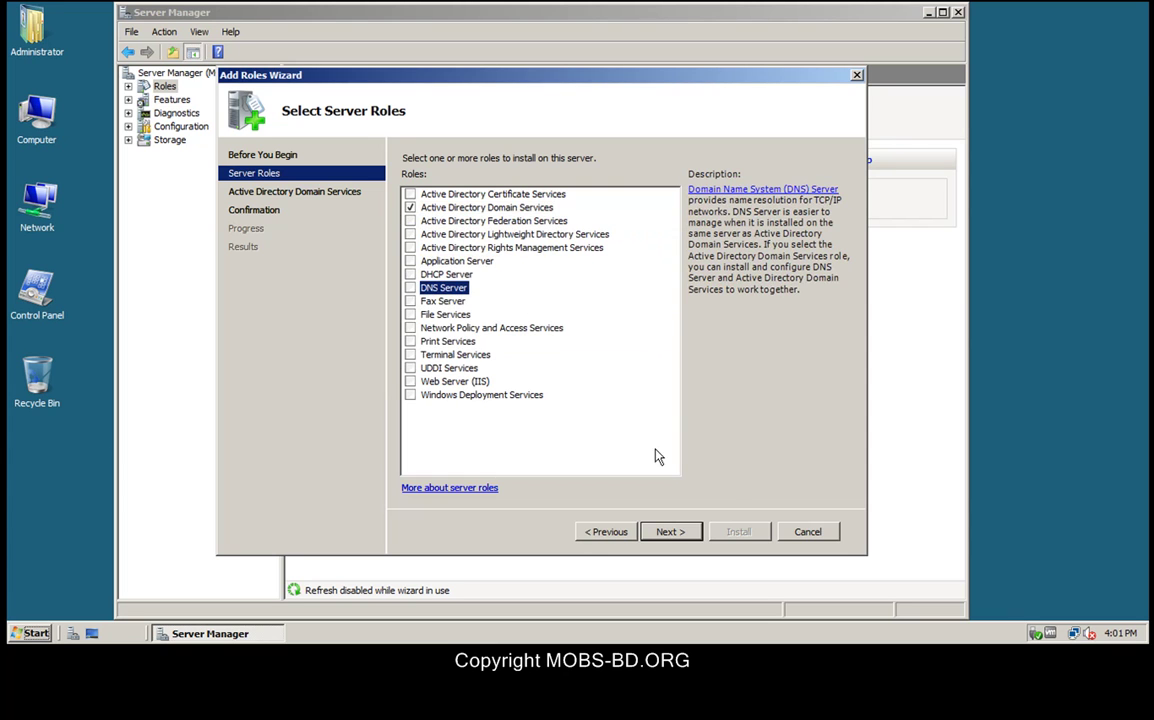
pyautogui.click(676, 537)
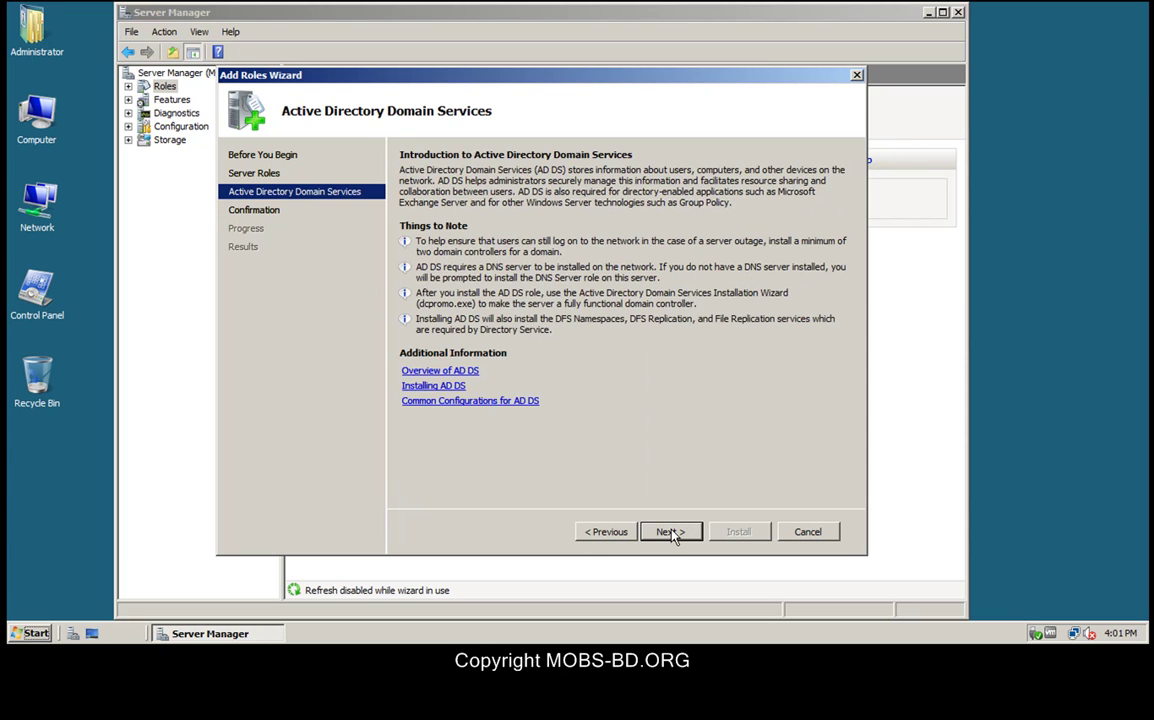
pyautogui.click(670, 533)
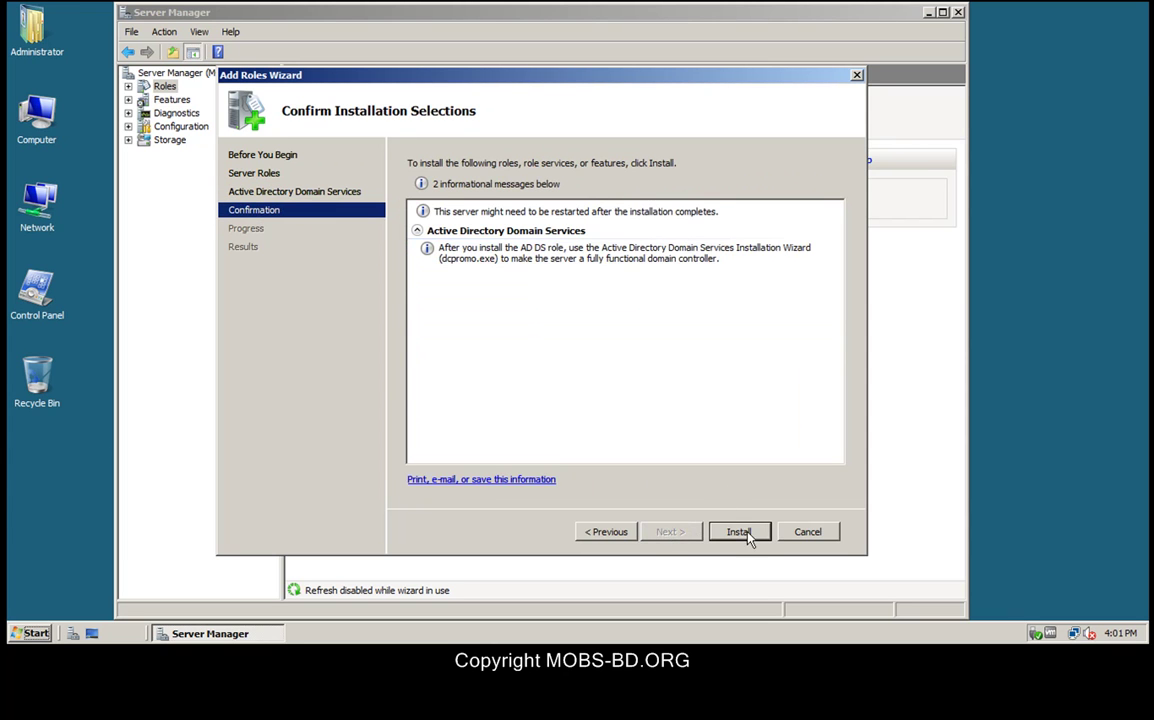
pyautogui.click(742, 533)
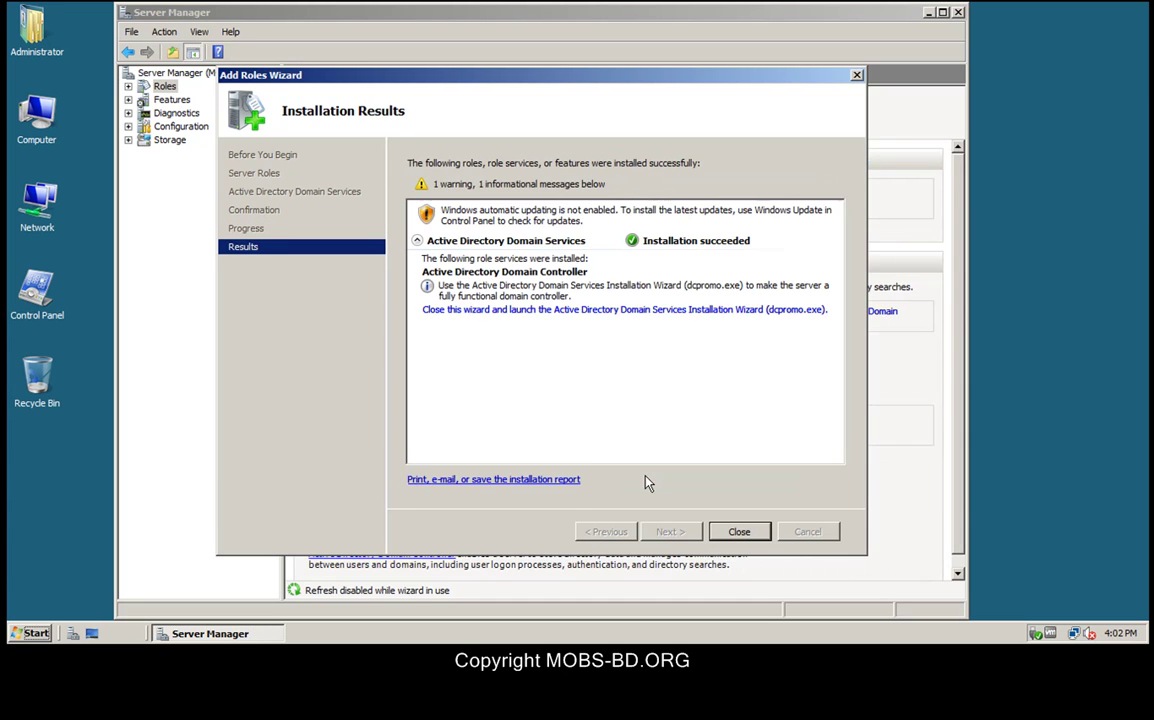
# Step: Launch dcpromo in advanced mode and choose to create a new domain in a new forest
pyautogui.click(590, 309)
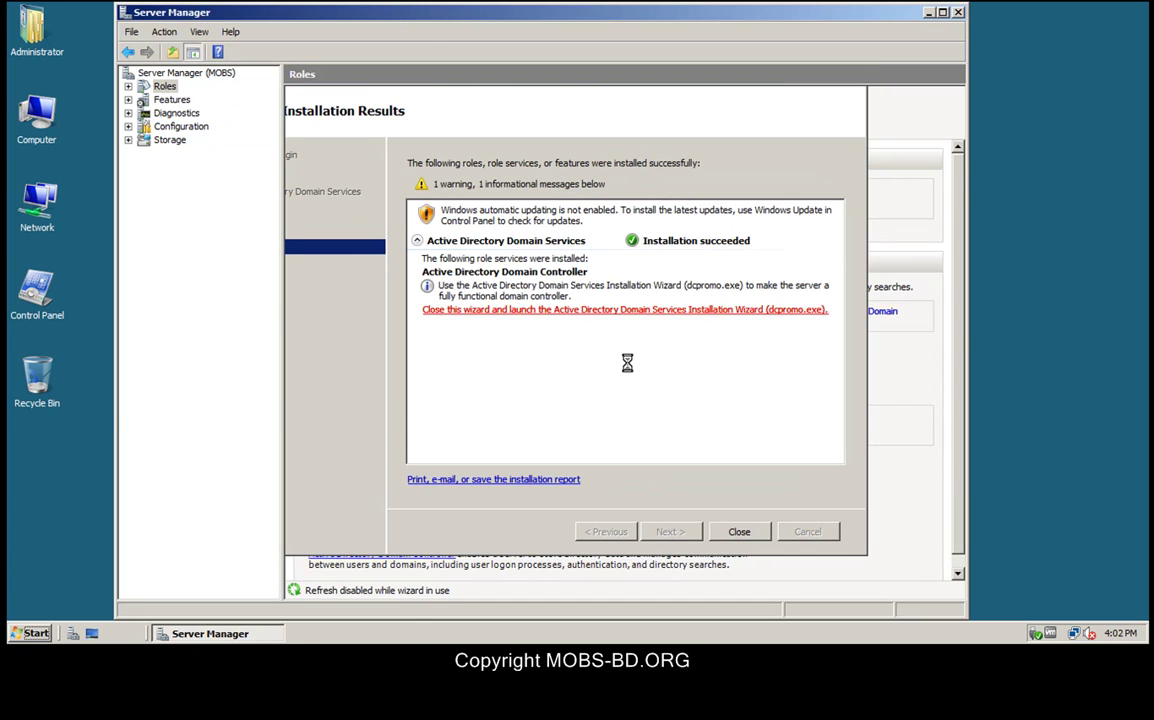
pyautogui.click(212, 192)
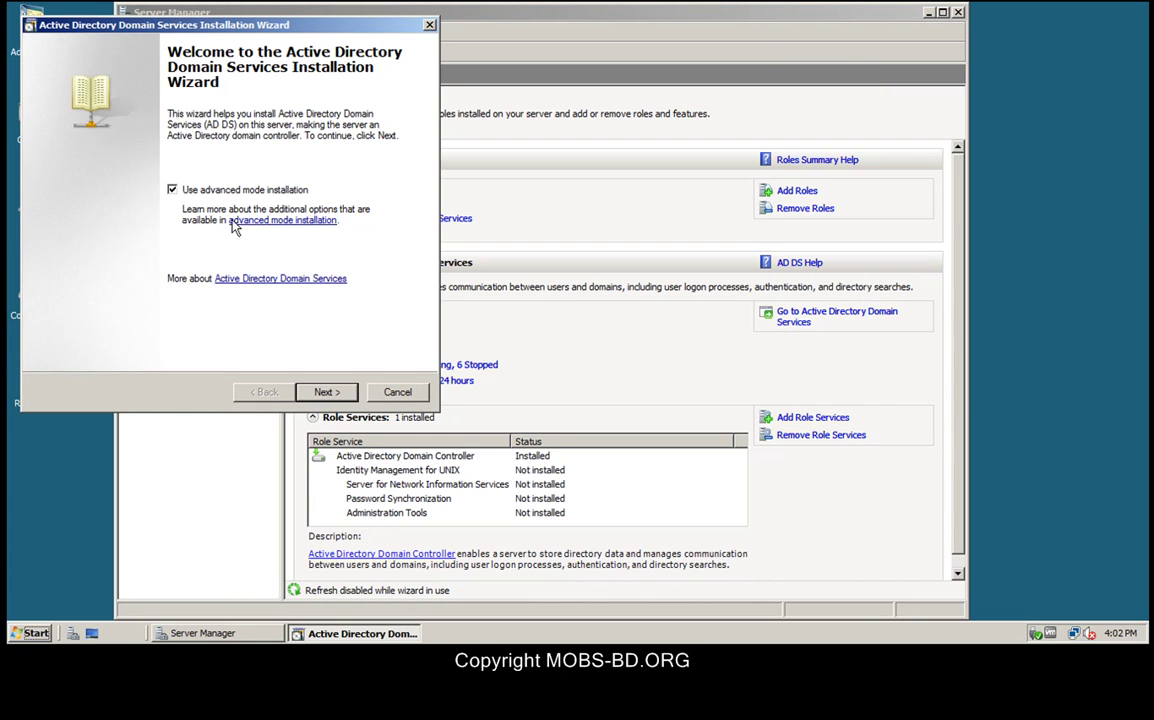
pyautogui.click(326, 394)
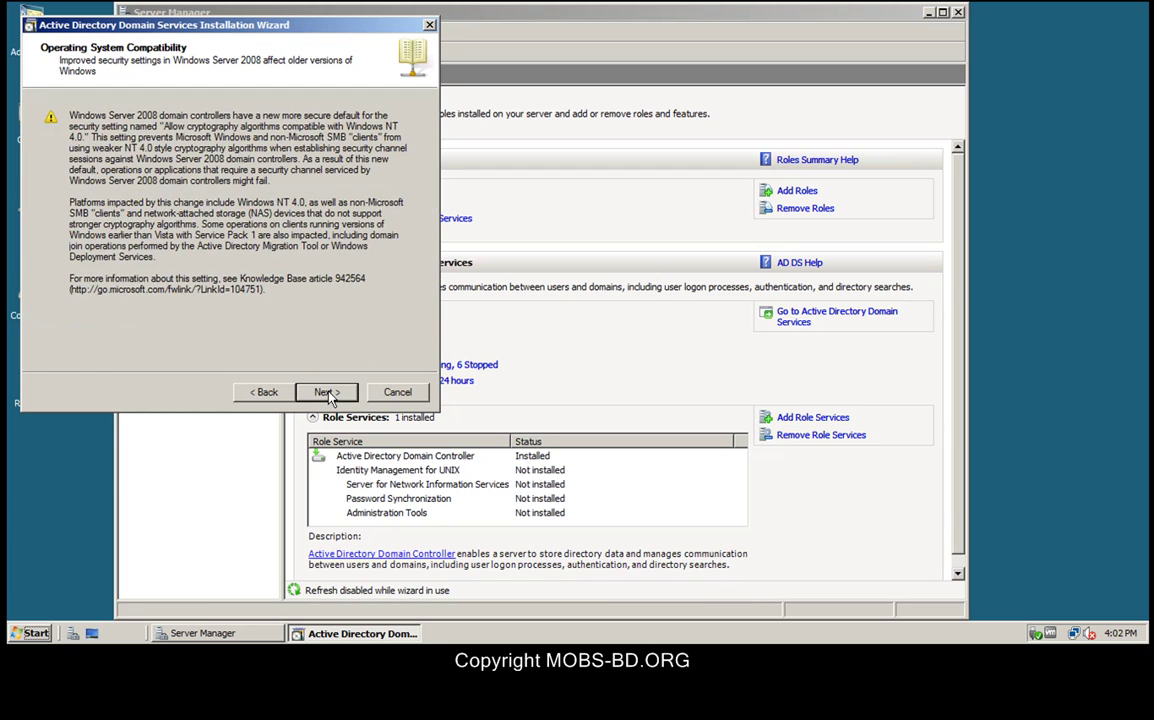
pyautogui.click(327, 393)
pyautogui.click(160, 226)
pyautogui.click(327, 392)
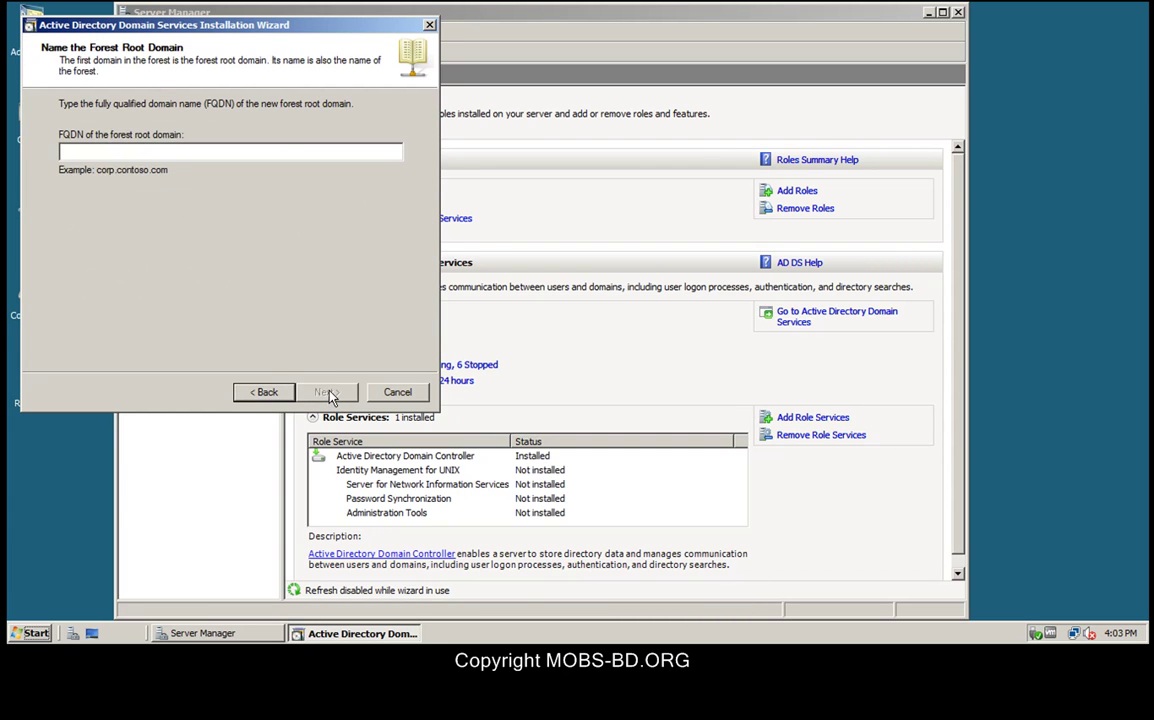
# Step: Name the forest root domain mobsbd.com and submit it
pyautogui.write('mobs-bd.com')
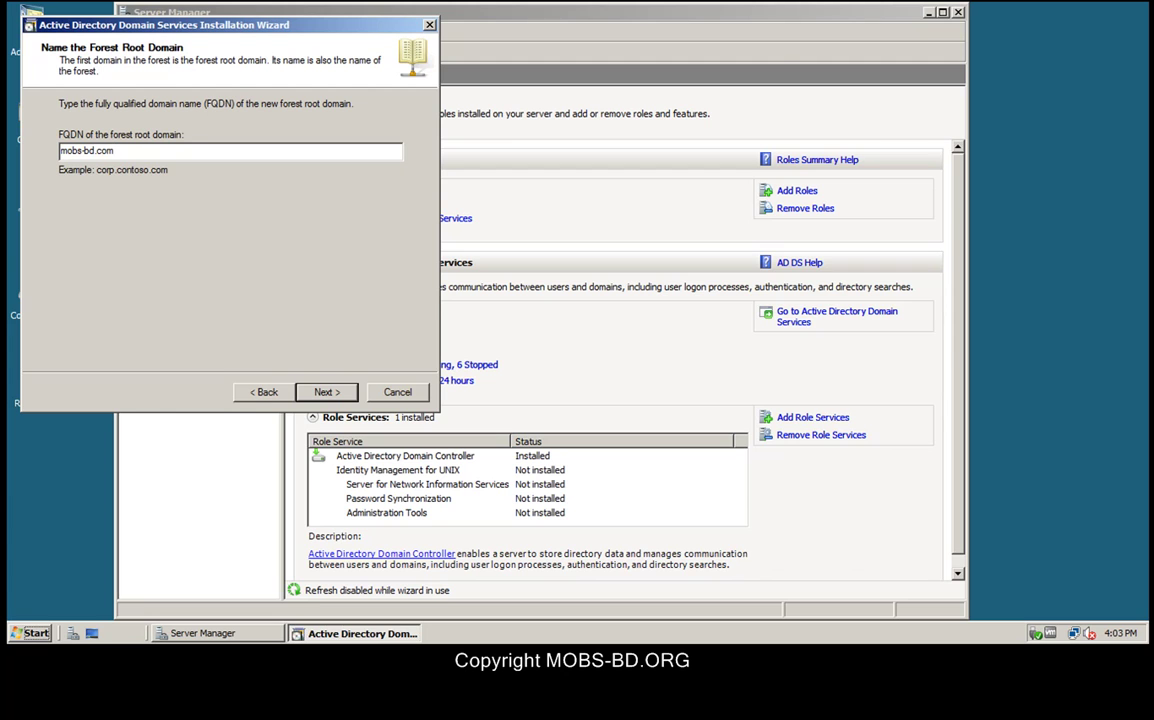
pyautogui.press('Left')
pyautogui.press('Left')
pyautogui.press('Left')
pyautogui.press('Left')
pyautogui.press('Left')
pyautogui.press('Left')
pyautogui.press('BackSpace')
pyautogui.click(326, 392)
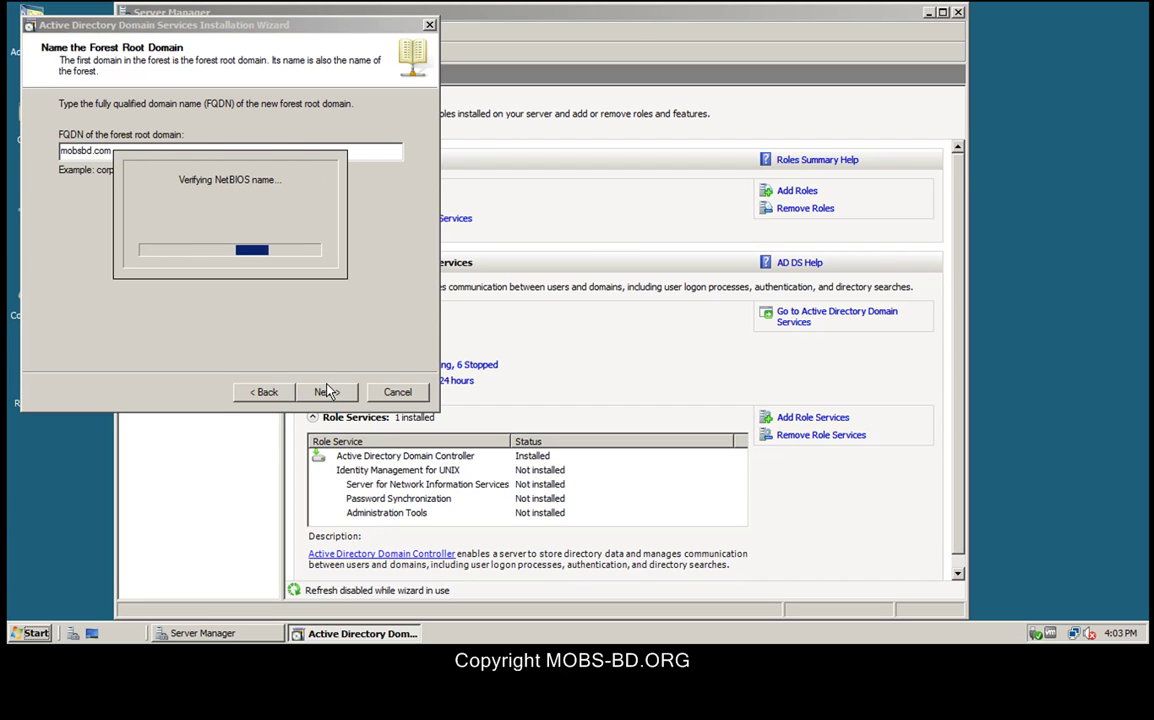
# Step: Accept the NetBIOS name and set the forest functional level to Windows Server 2003
pyautogui.click(327, 393)
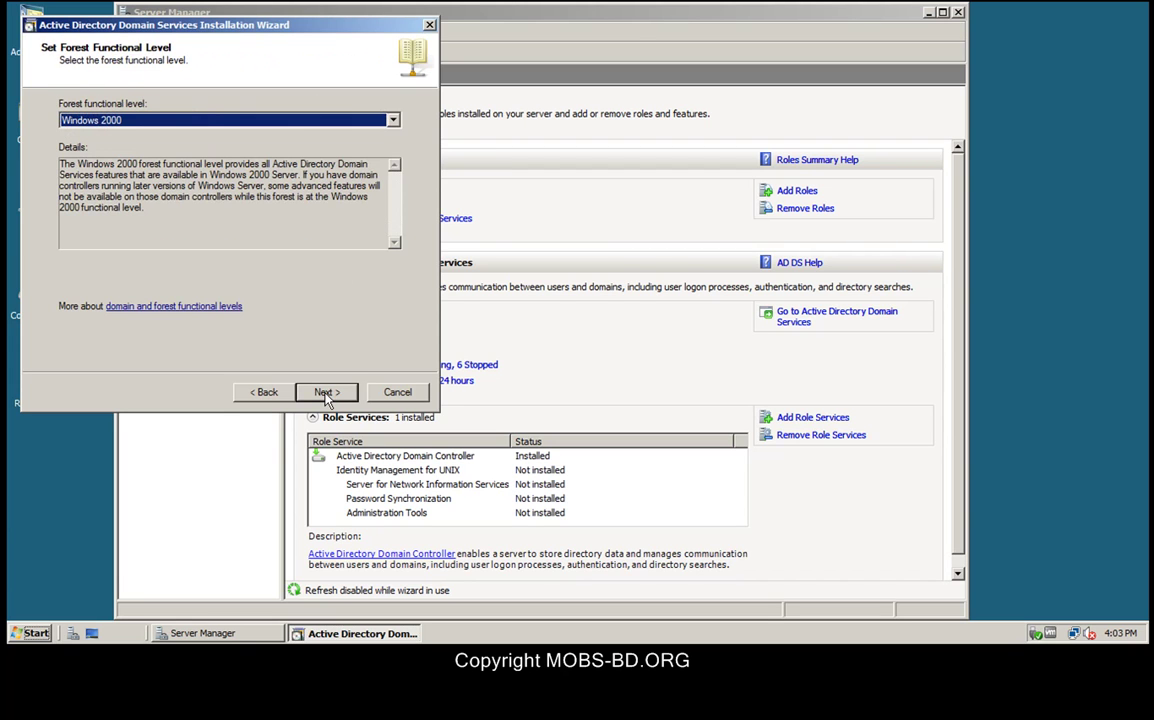
pyautogui.click(220, 120)
pyautogui.click(215, 144)
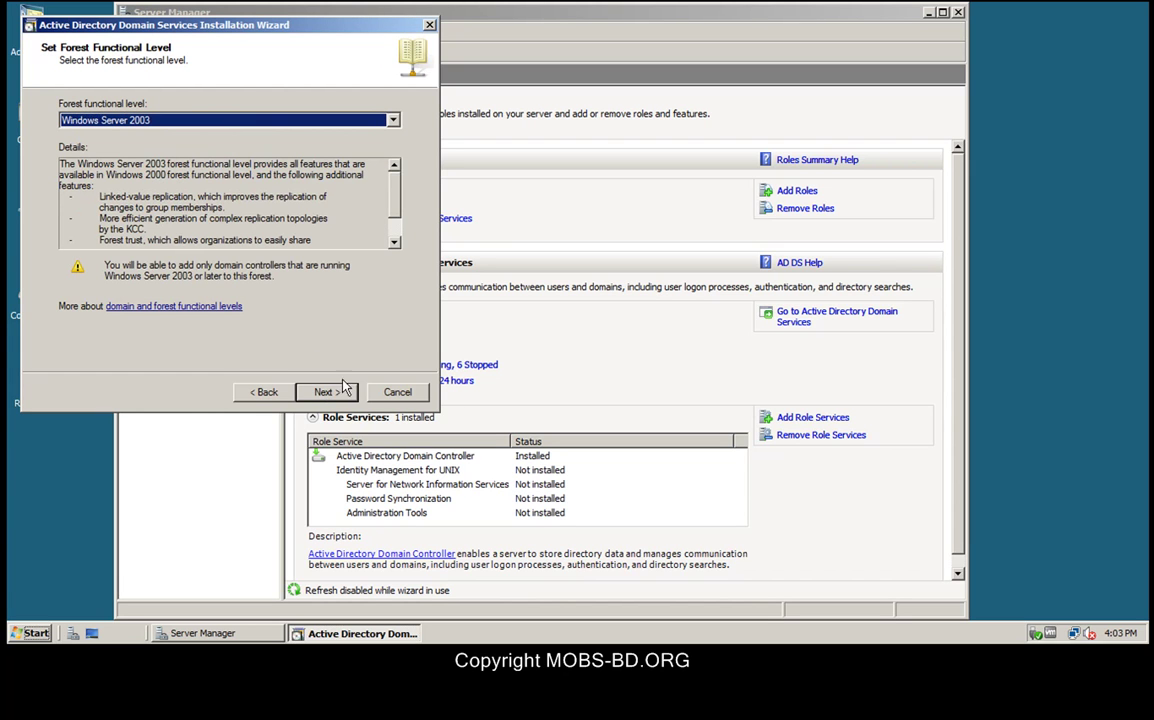
pyautogui.moveTo(394, 198); pyautogui.dragTo(394, 215)
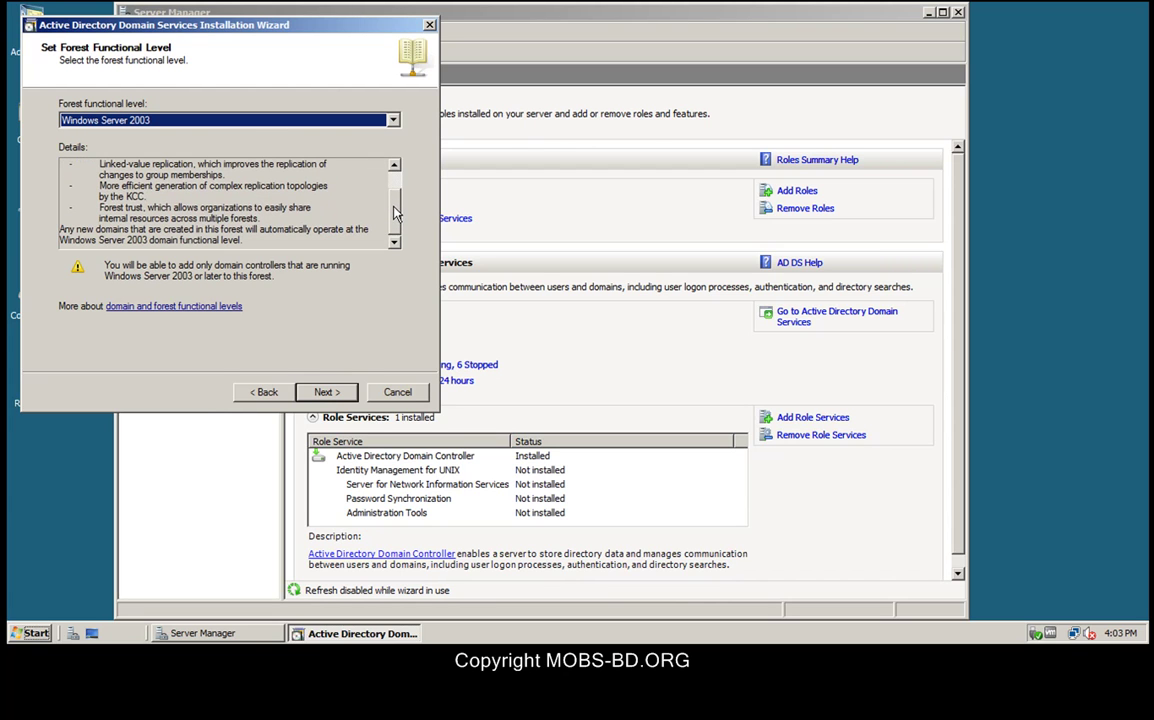
pyautogui.click(327, 391)
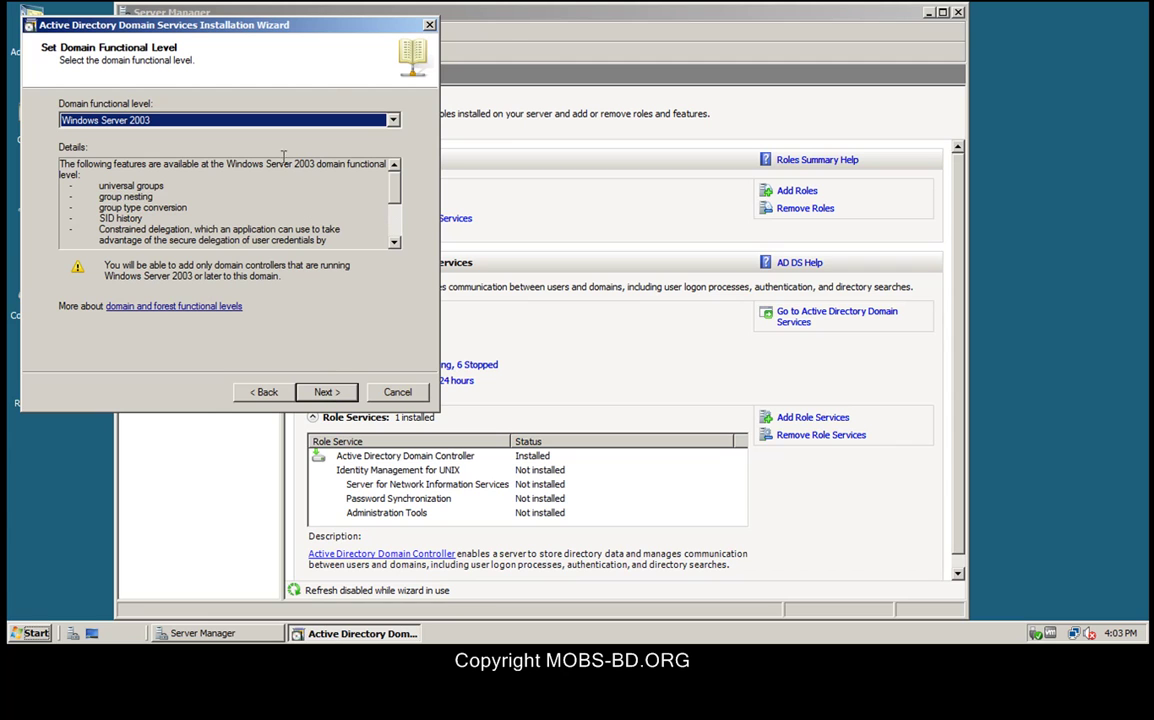
# Step: Keep Windows Server 2003 as domain functional level and proceed with DNS server included
pyautogui.click(276, 121)
pyautogui.click(262, 133)
pyautogui.moveTo(398, 192); pyautogui.dragTo(397, 223)
pyautogui.click(326, 394)
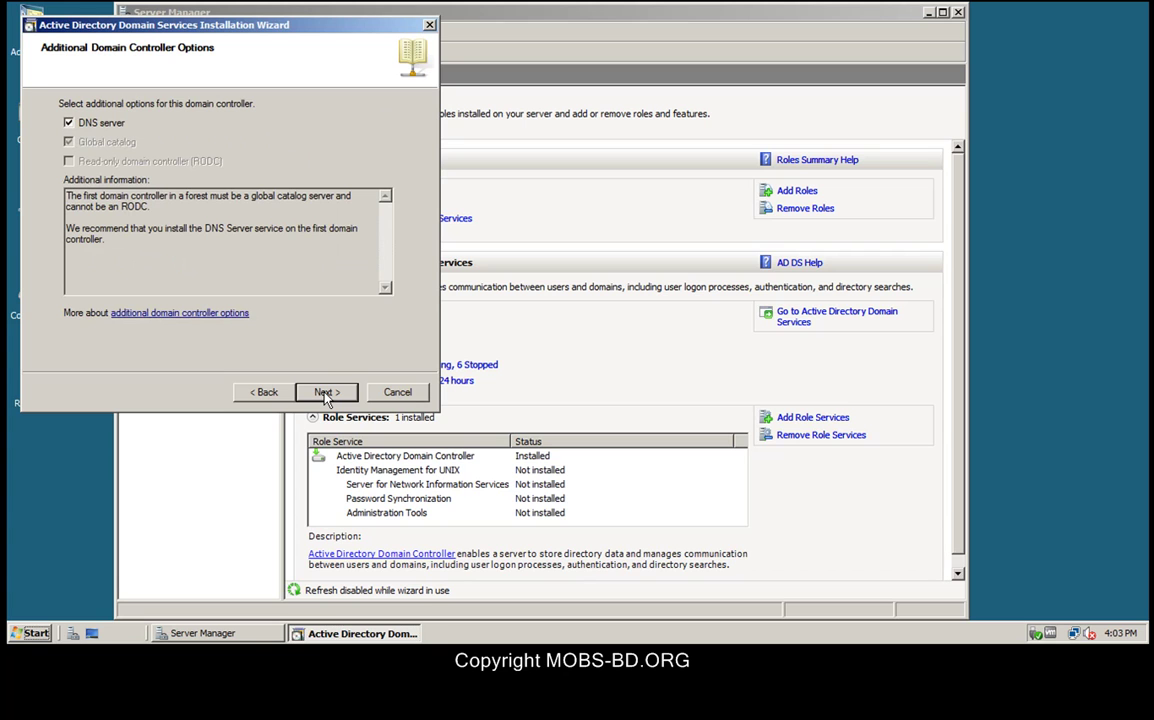
pyautogui.click(326, 393)
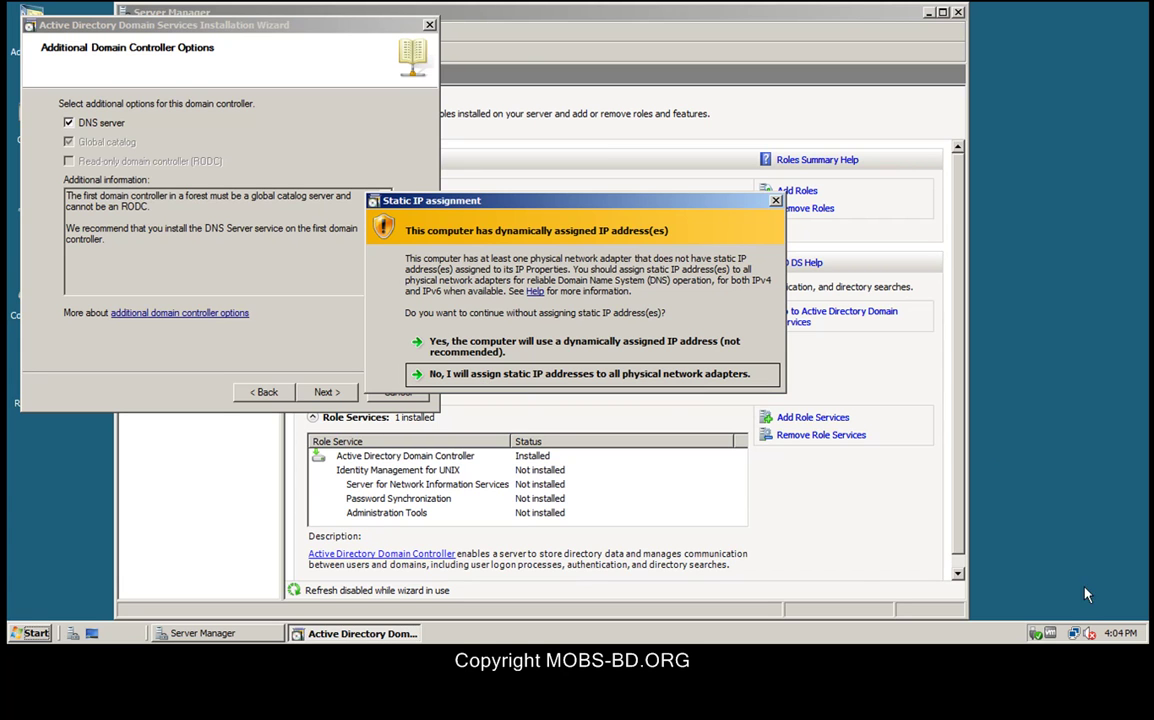
# Step: Uncheck IPv6 on Local Area Connection, verify IPv4 172.16.144.1, and close the network windows
pyautogui.click(1073, 633)
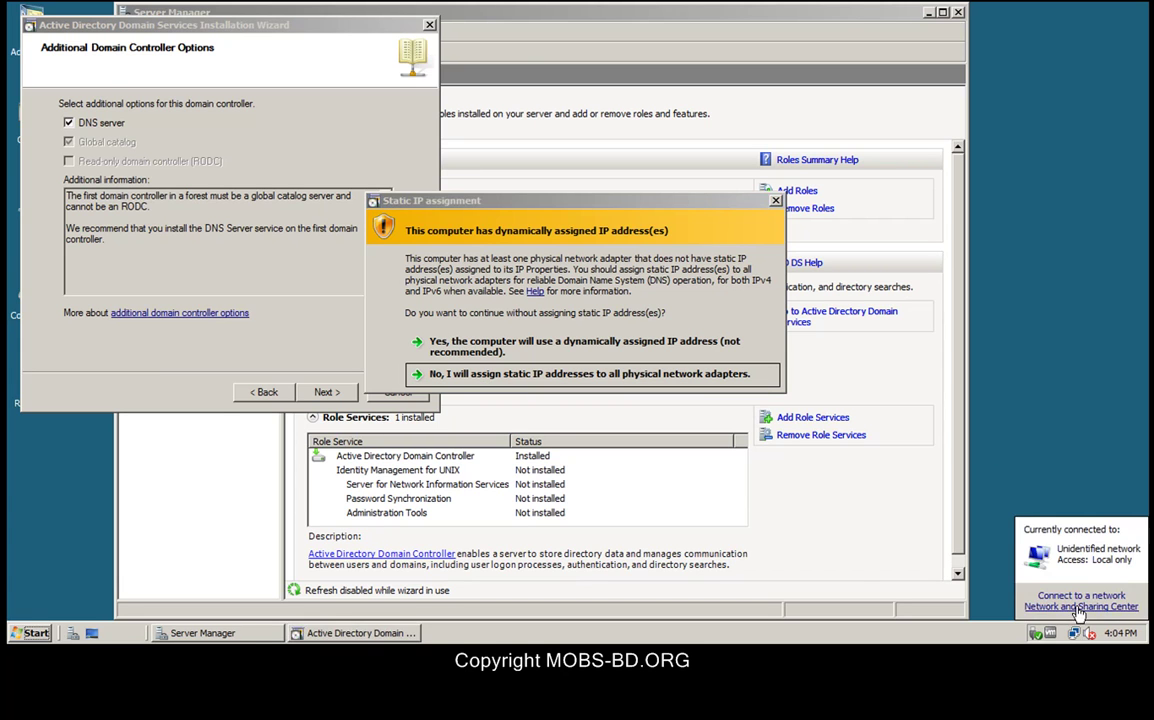
pyautogui.click(1078, 607)
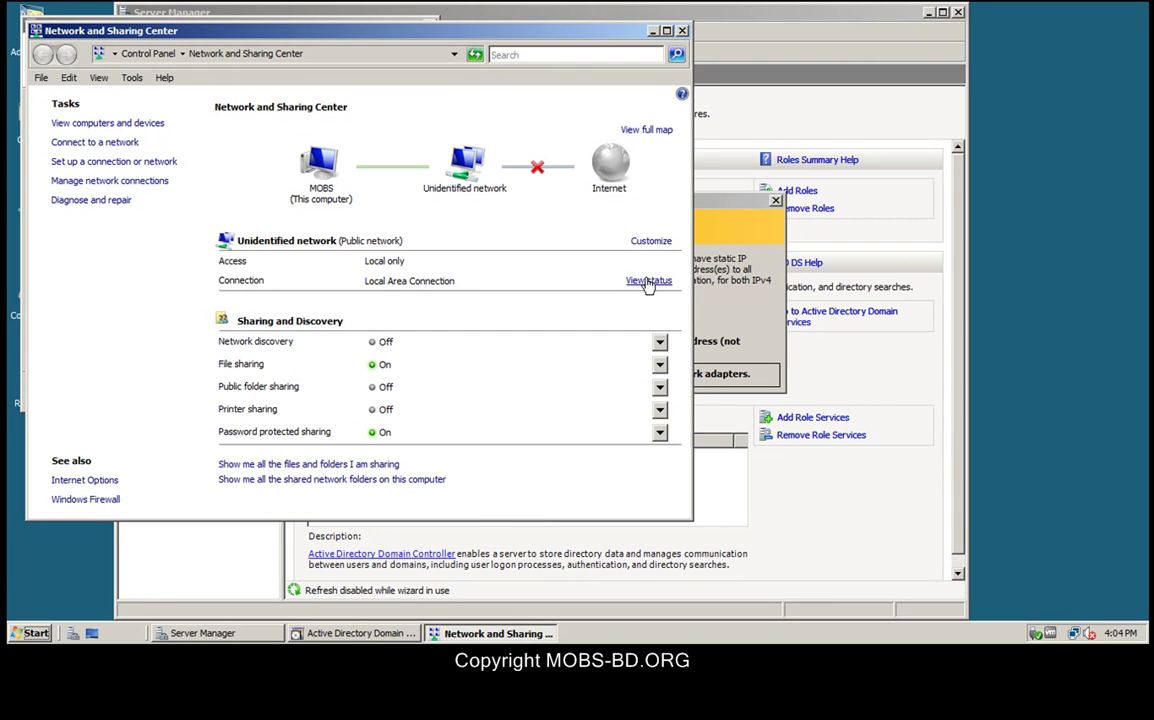
pyautogui.click(648, 283)
pyautogui.click(484, 447)
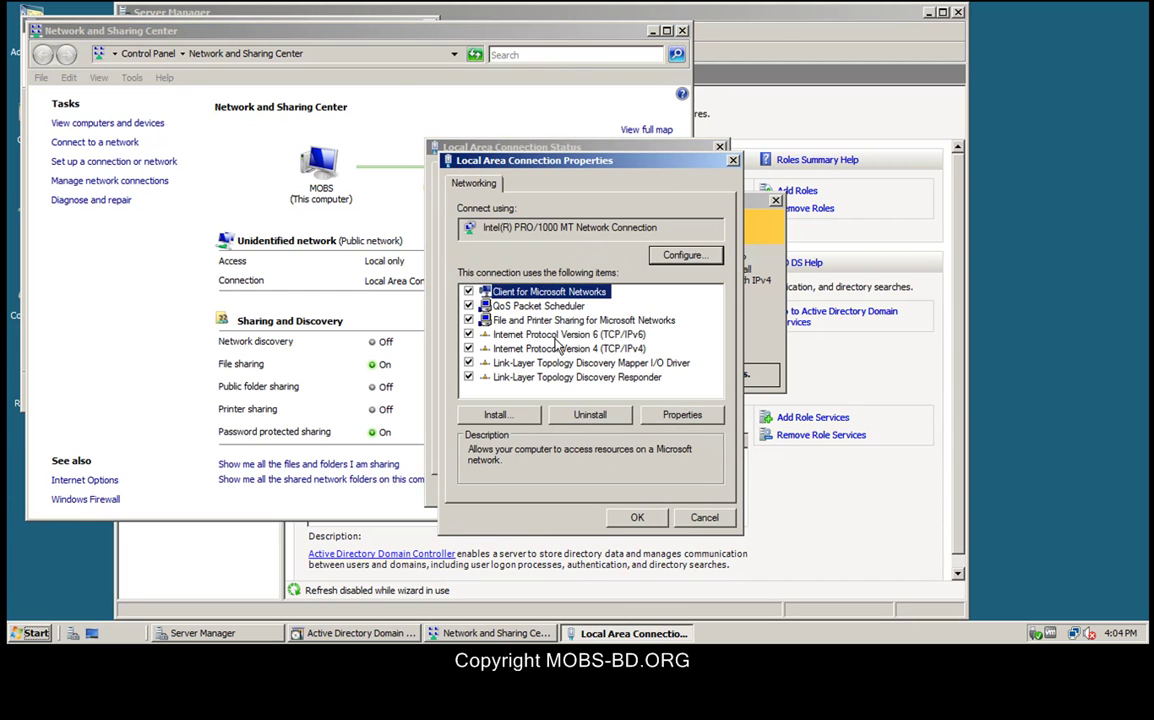
pyautogui.click(469, 335)
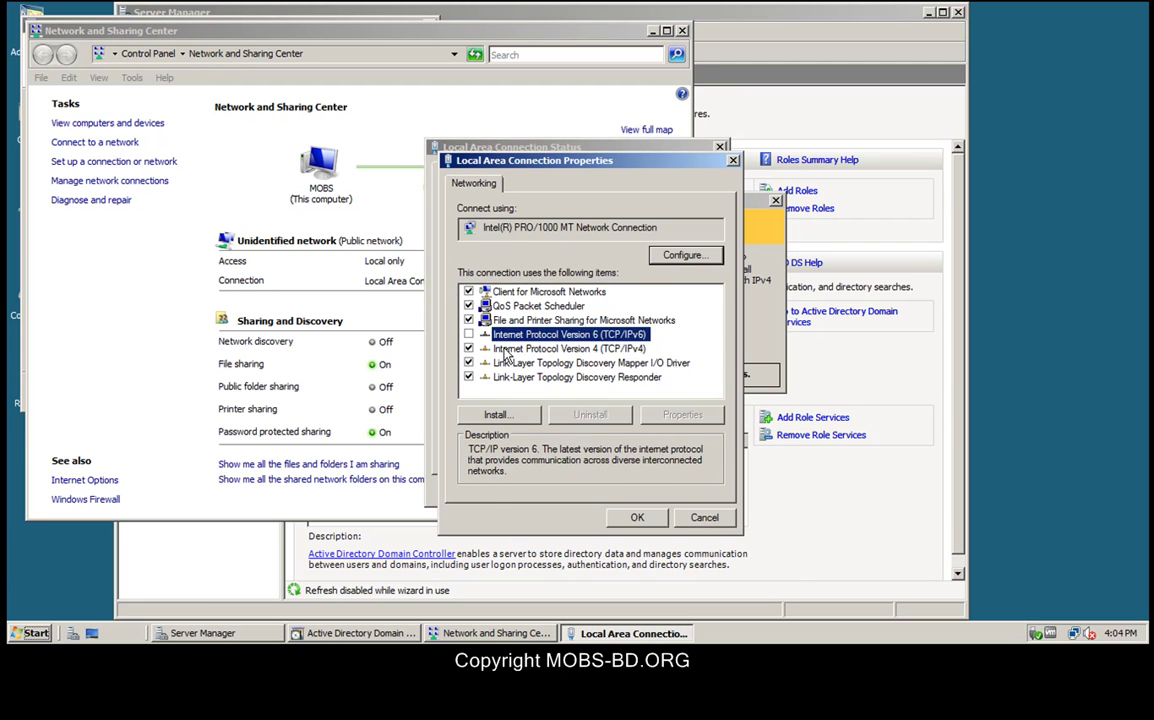
pyautogui.doubleClick(510, 349)
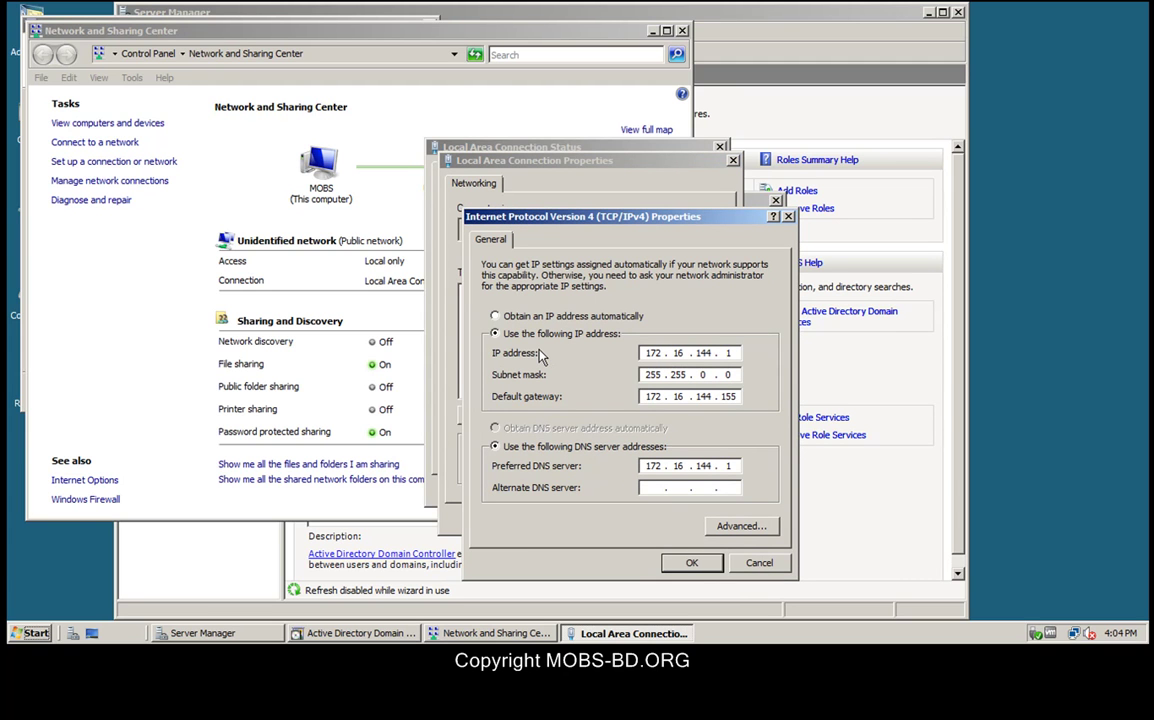
pyautogui.click(692, 565)
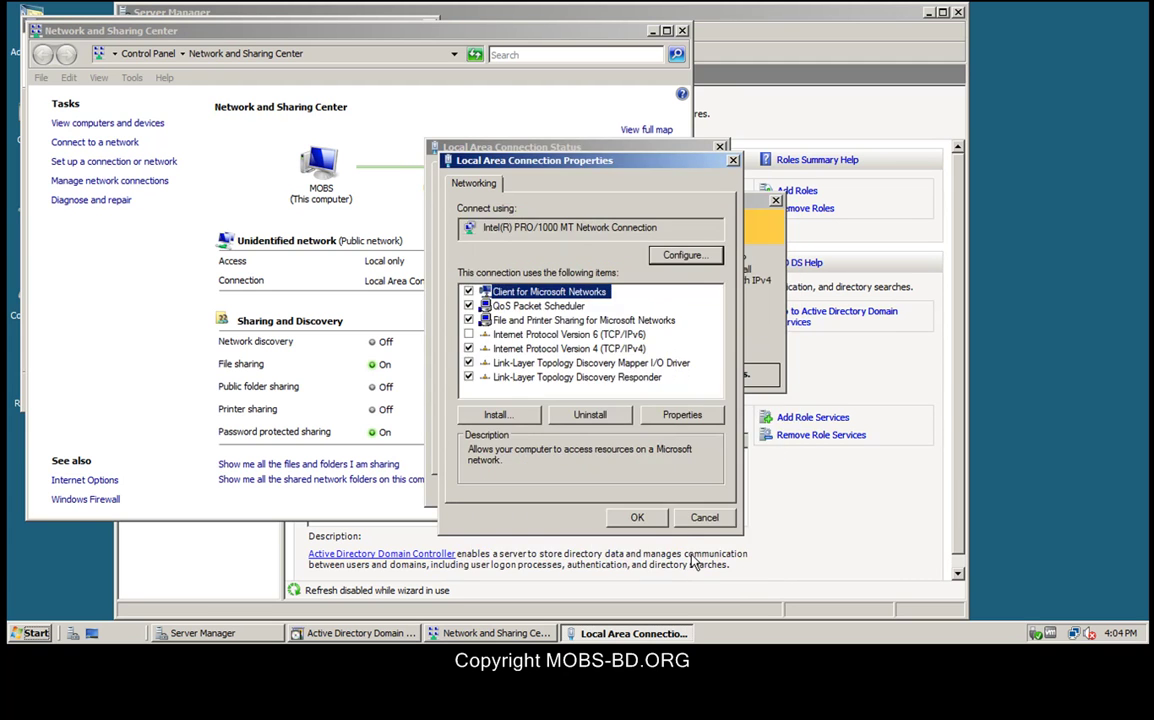
pyautogui.click(639, 519)
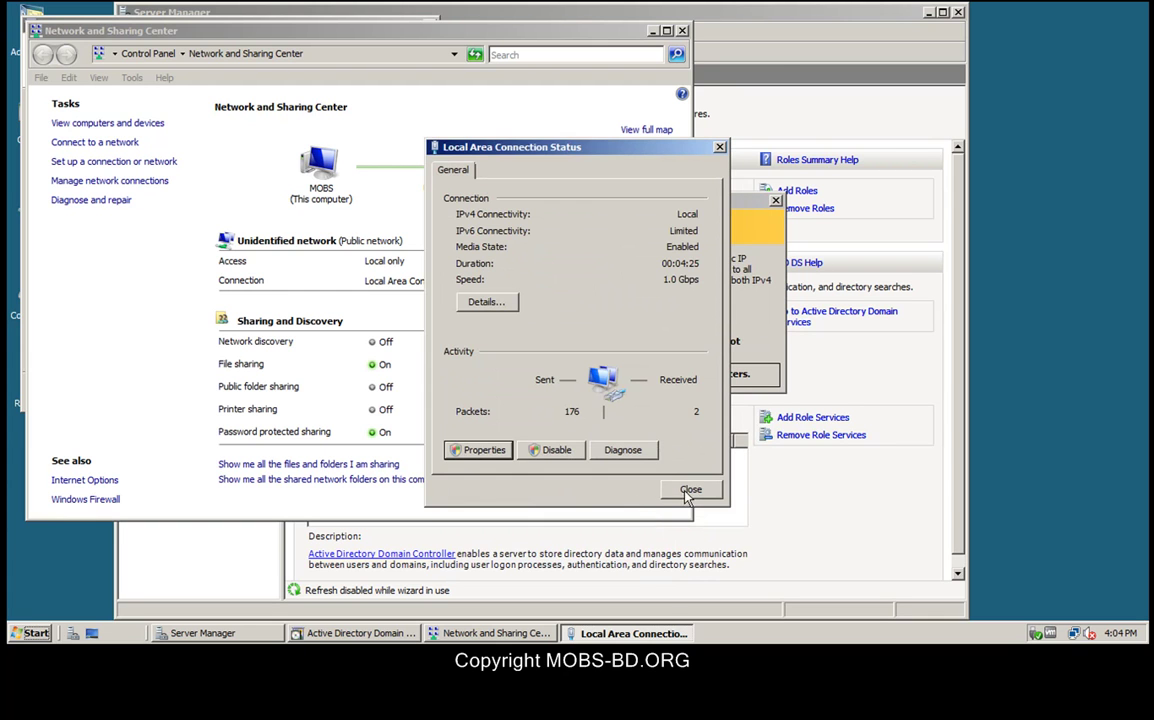
pyautogui.click(689, 489)
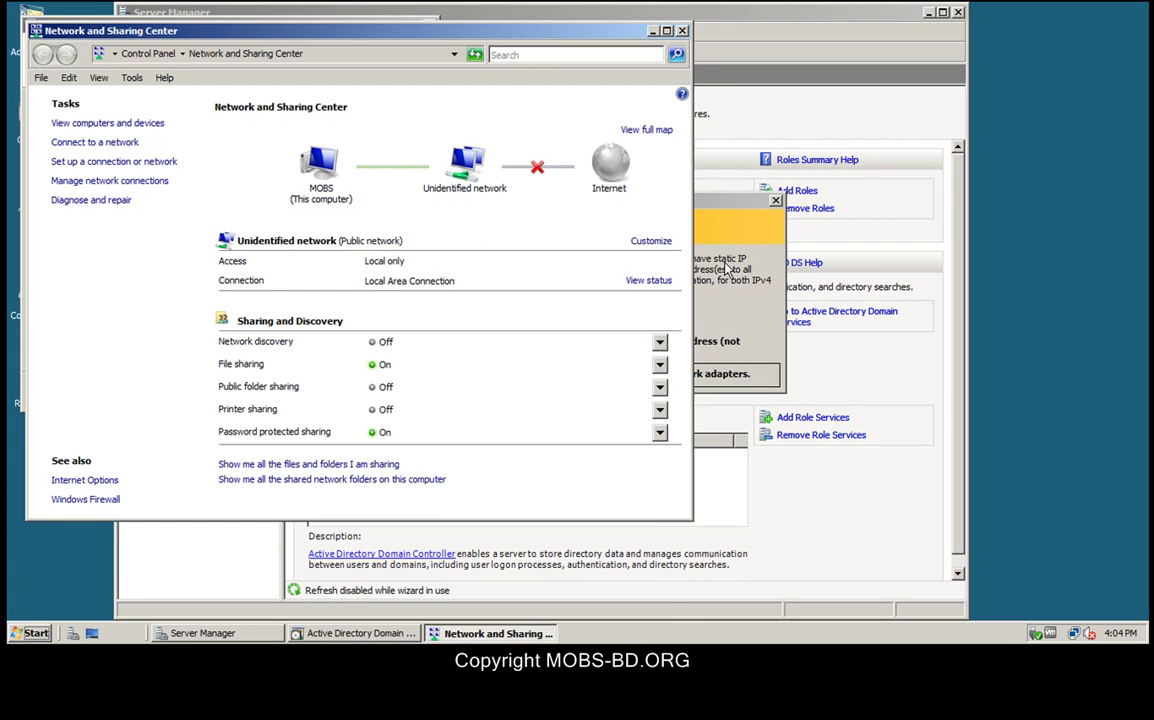
pyautogui.click(682, 33)
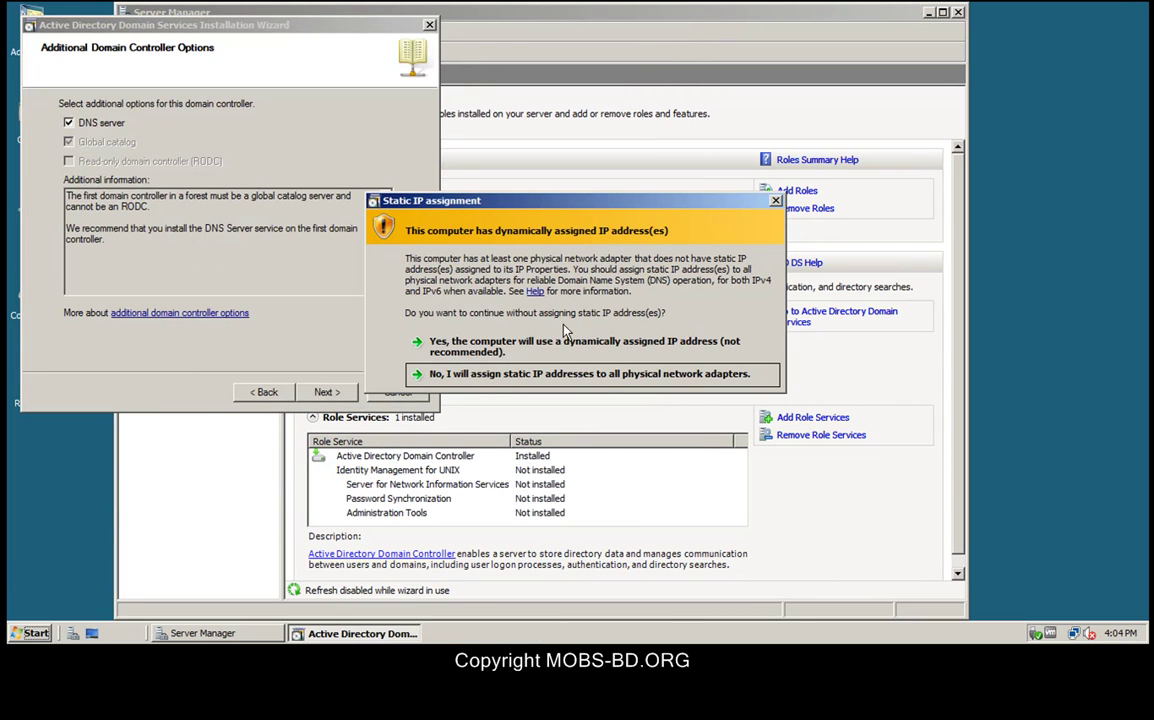
# Step: Keep static IP addressing, proceed without DNS delegation, and accept the default NTDS and SYSVOL folders
pyautogui.click(553, 375)
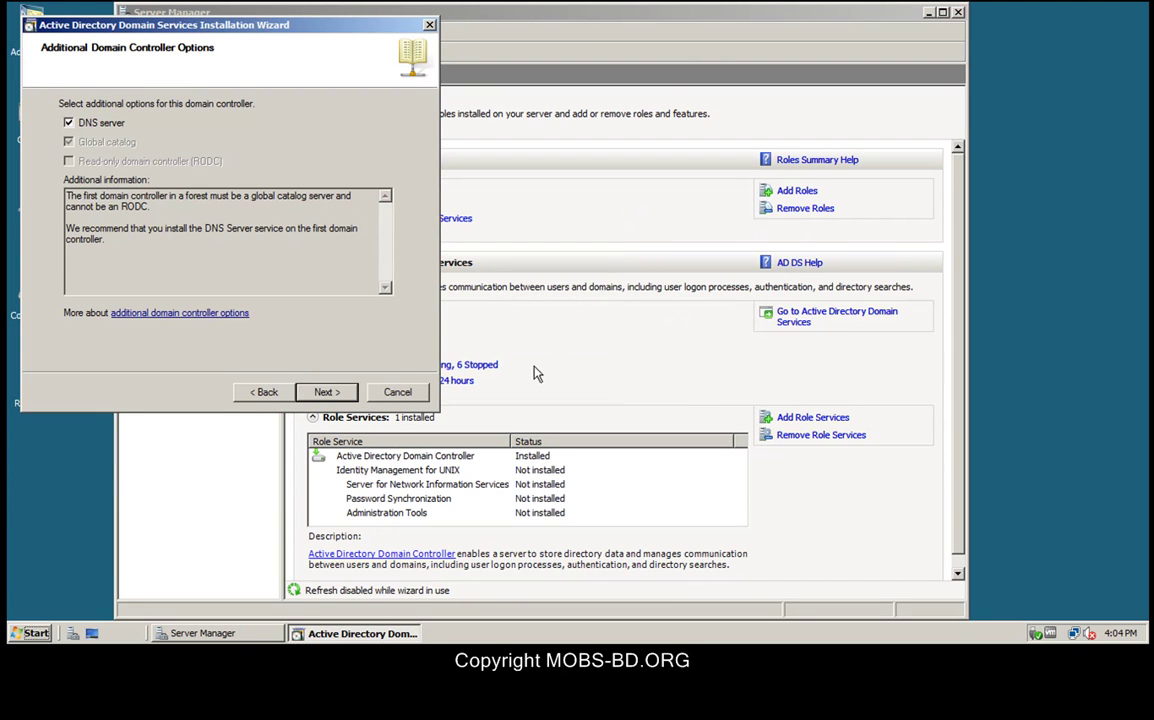
pyautogui.click(325, 393)
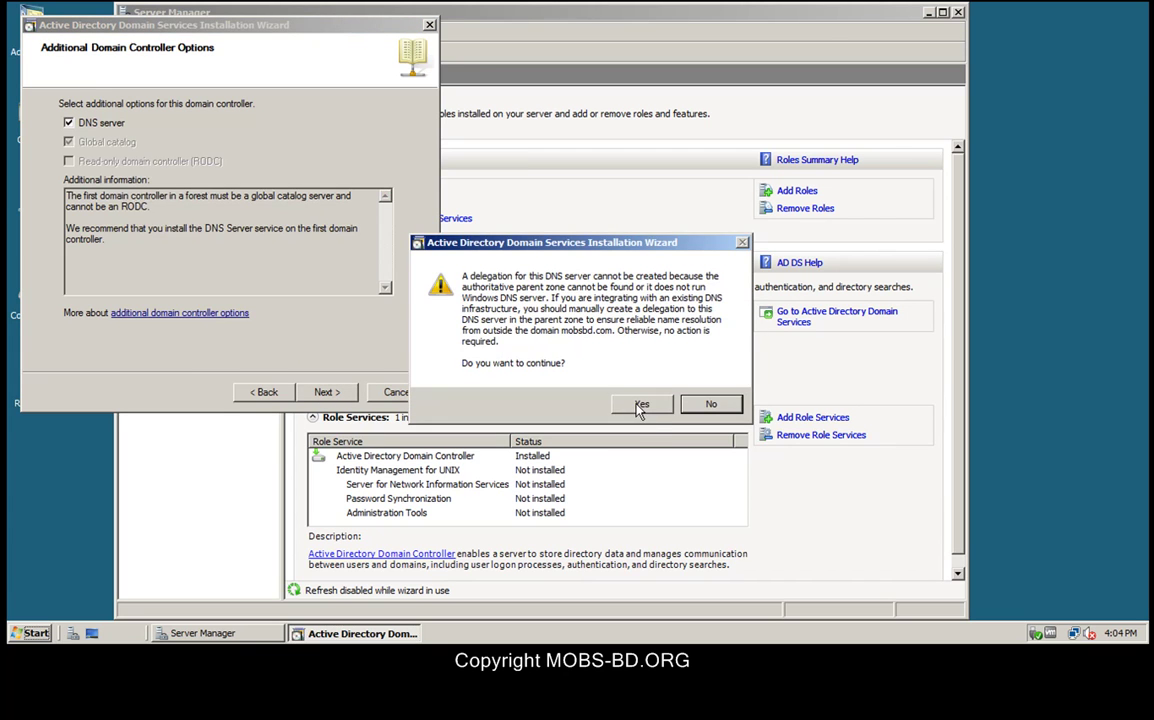
pyautogui.click(641, 403)
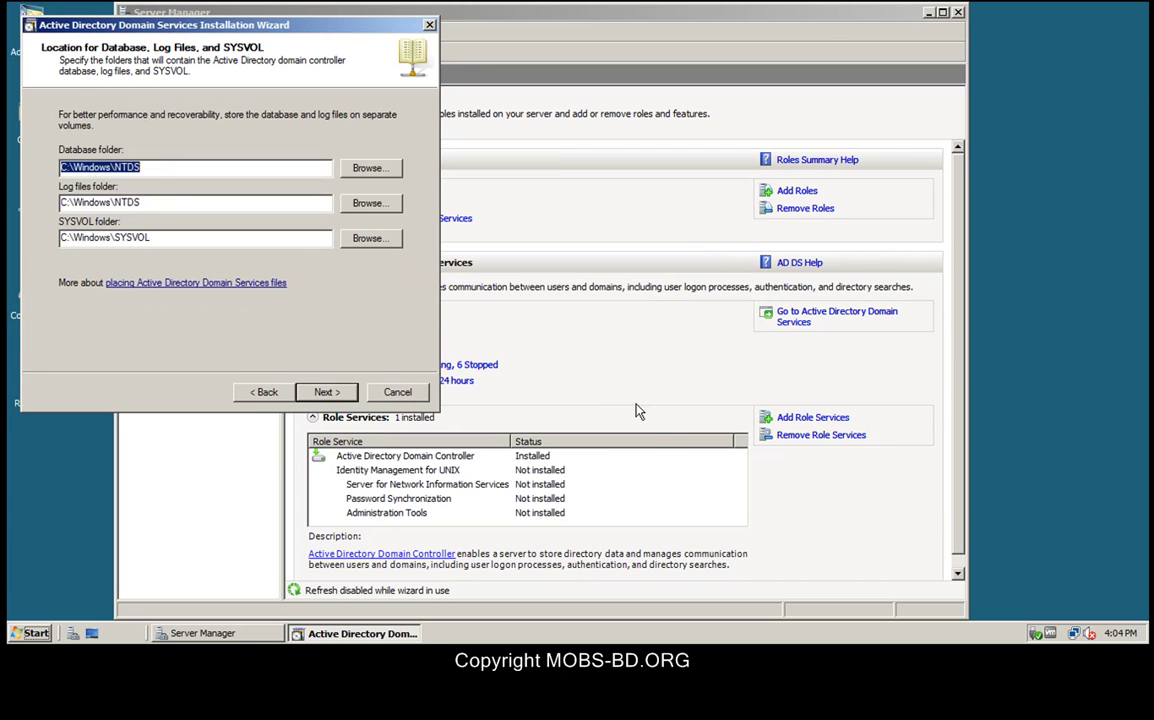
pyautogui.click(327, 392)
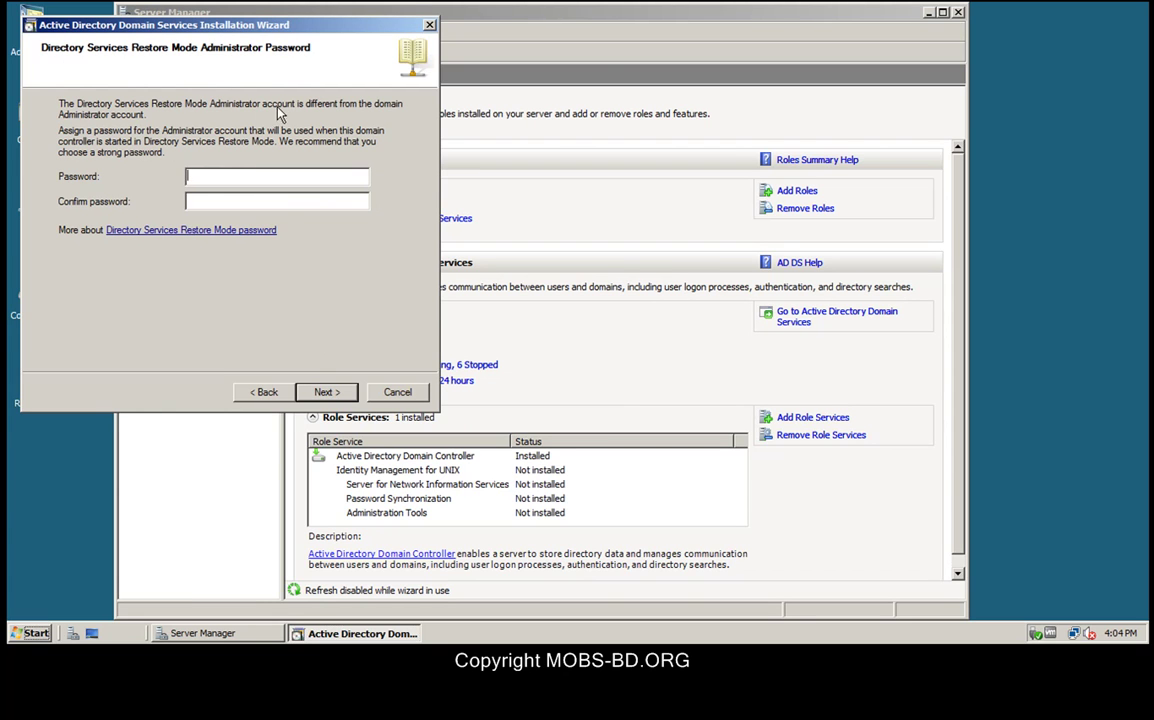
# Step: Enter and confirm a complex Directory Services Restore Mode administrator password to reach the Summary
pyautogui.click(334, 392)
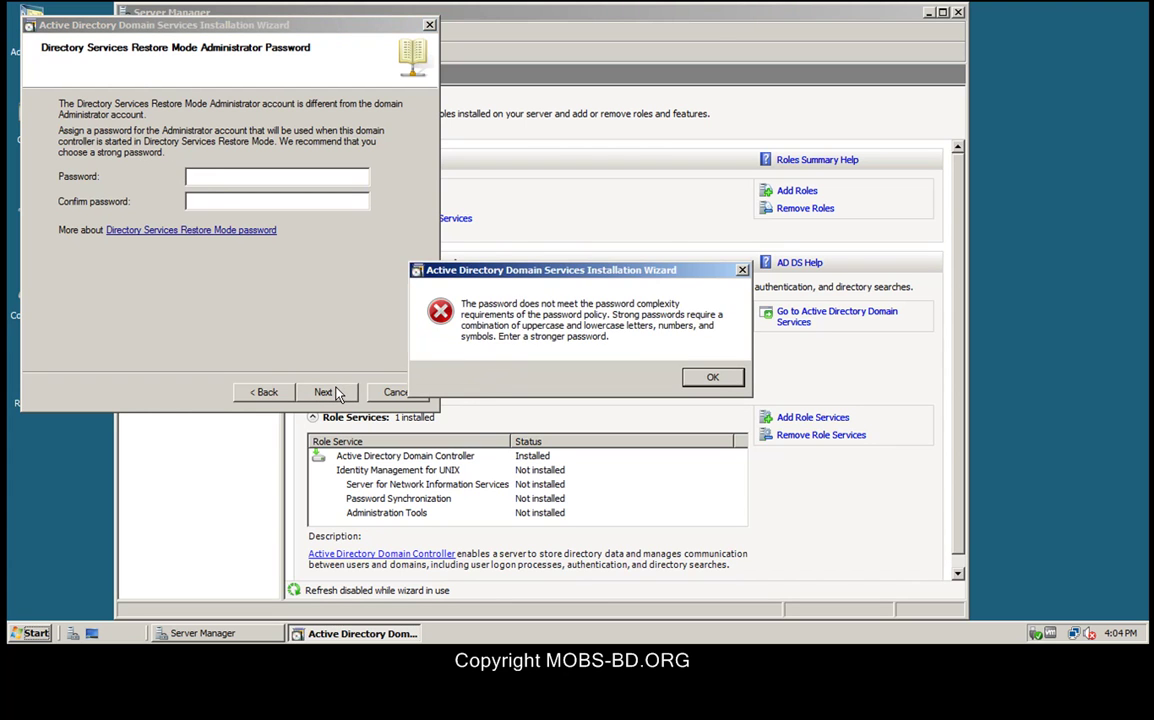
pyautogui.click(712, 378)
pyautogui.write('P@ssw0rd1')
pyautogui.press('Tab')
pyautogui.write('P@ssw0rd1')
pyautogui.press('Return')
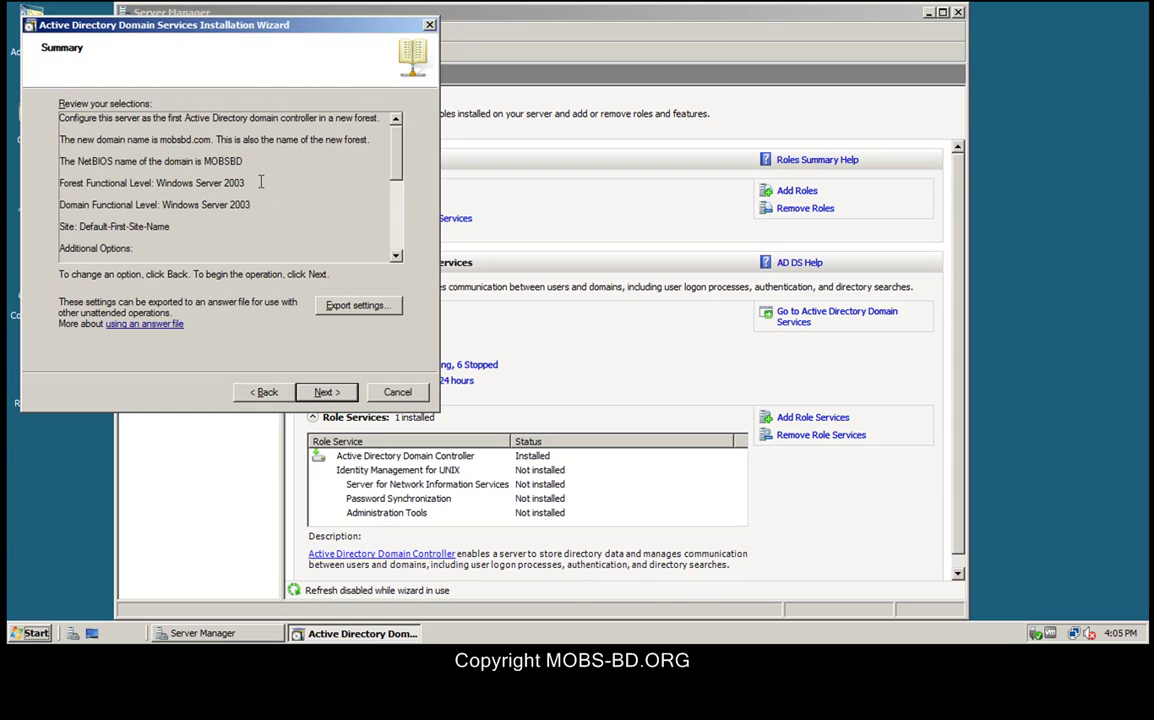
# Step: Export the wizard settings to an answer file named adds_config on the Desktop
pyautogui.click(352, 302)
pyautogui.click(82, 155)
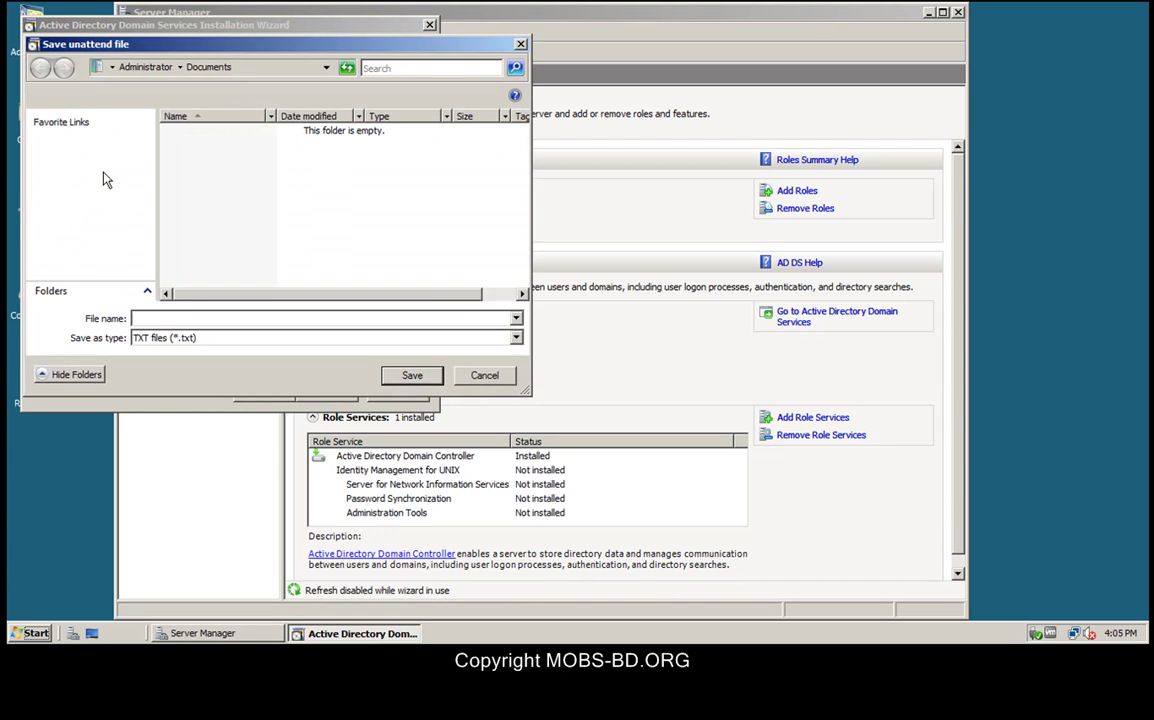
pyautogui.click(60, 143)
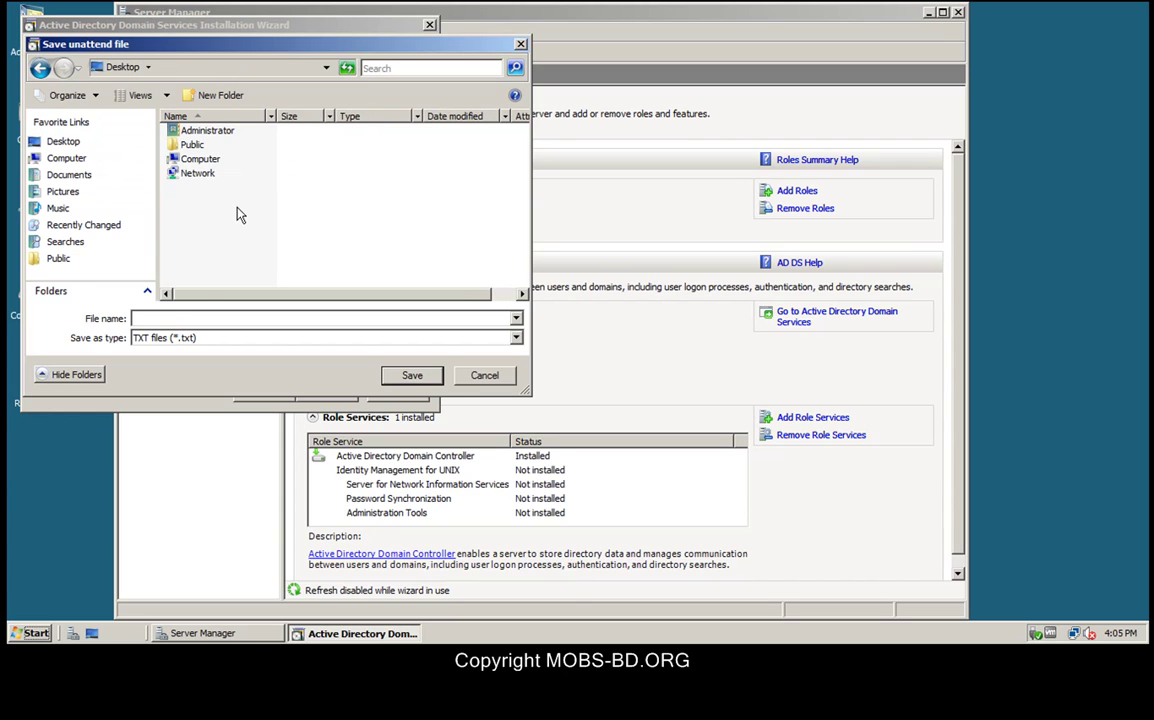
pyautogui.click(175, 318)
pyautogui.write('adds_config')
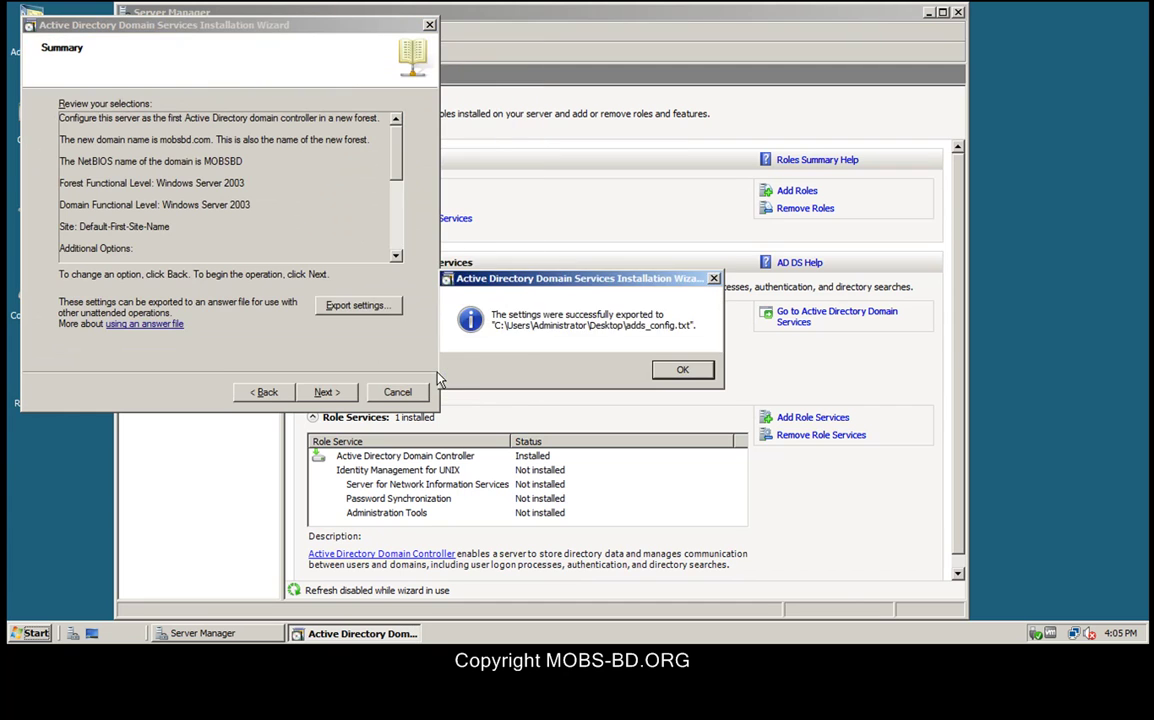
pyautogui.click(677, 369)
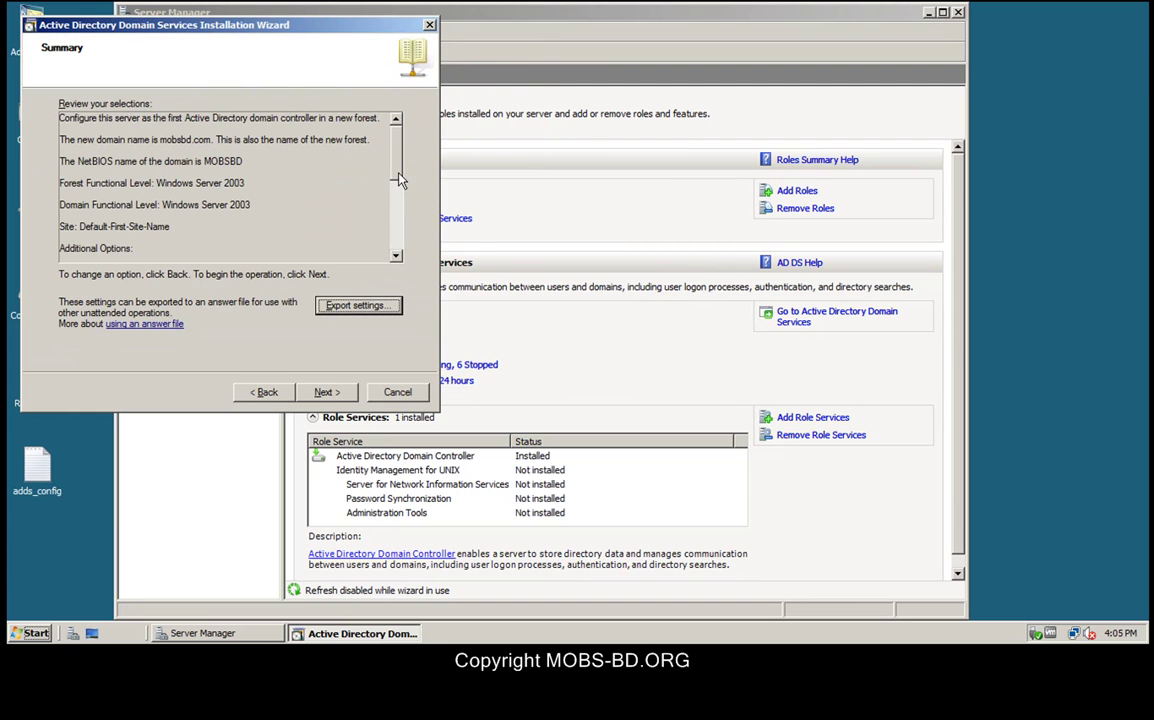
# Step: Highlight the read-only DC, Global catalog, DNS Server and DNS installation lines in the Summary
pyautogui.moveTo(397, 158); pyautogui.dragTo(401, 205)
pyautogui.moveTo(63, 140); pyautogui.dragTo(190, 140)
pyautogui.moveTo(62, 150); pyautogui.dragTo(147, 160)
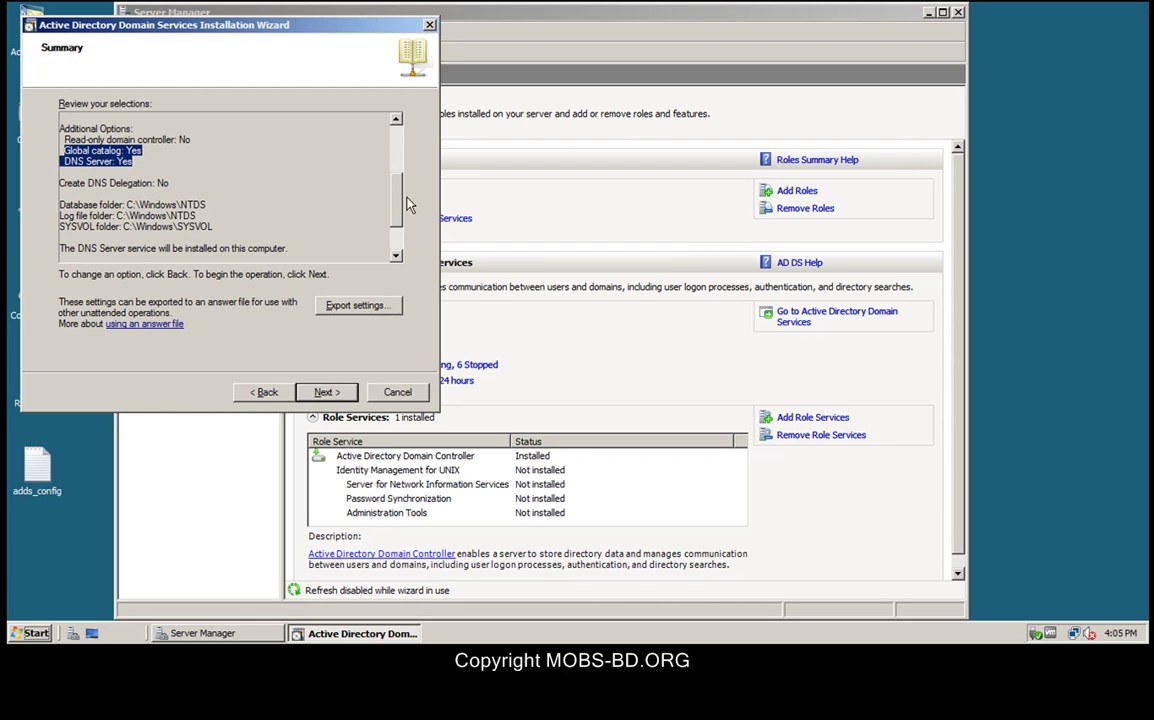
pyautogui.scroll(-2, 400, 190)
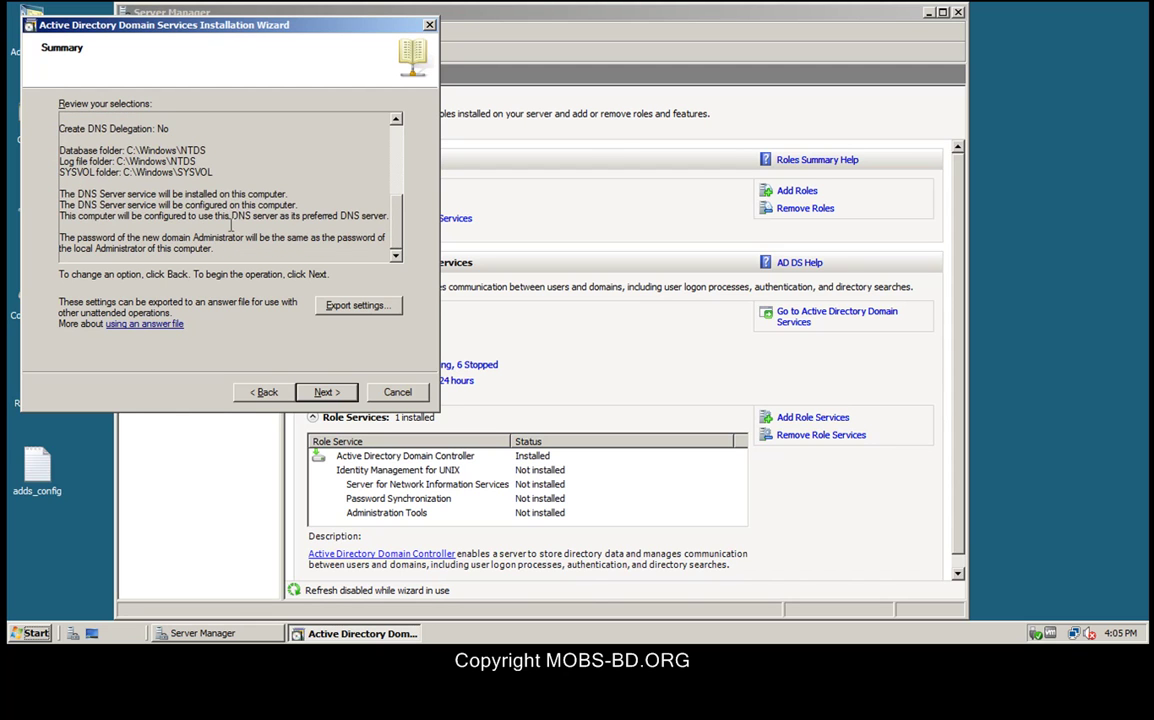
pyautogui.moveTo(76, 193); pyautogui.dragTo(298, 205)
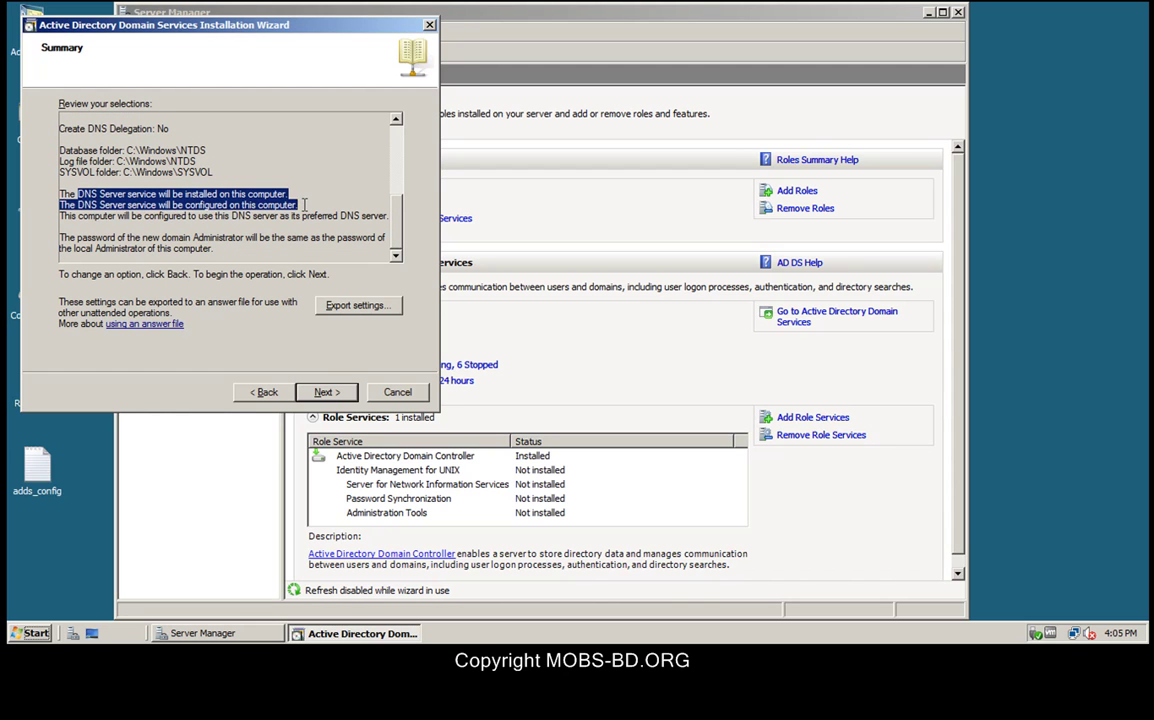
# Step: Run the AD DS configuration for mobsbd.com, finish the wizard, and choose Do not Restart Now
pyautogui.click(335, 396)
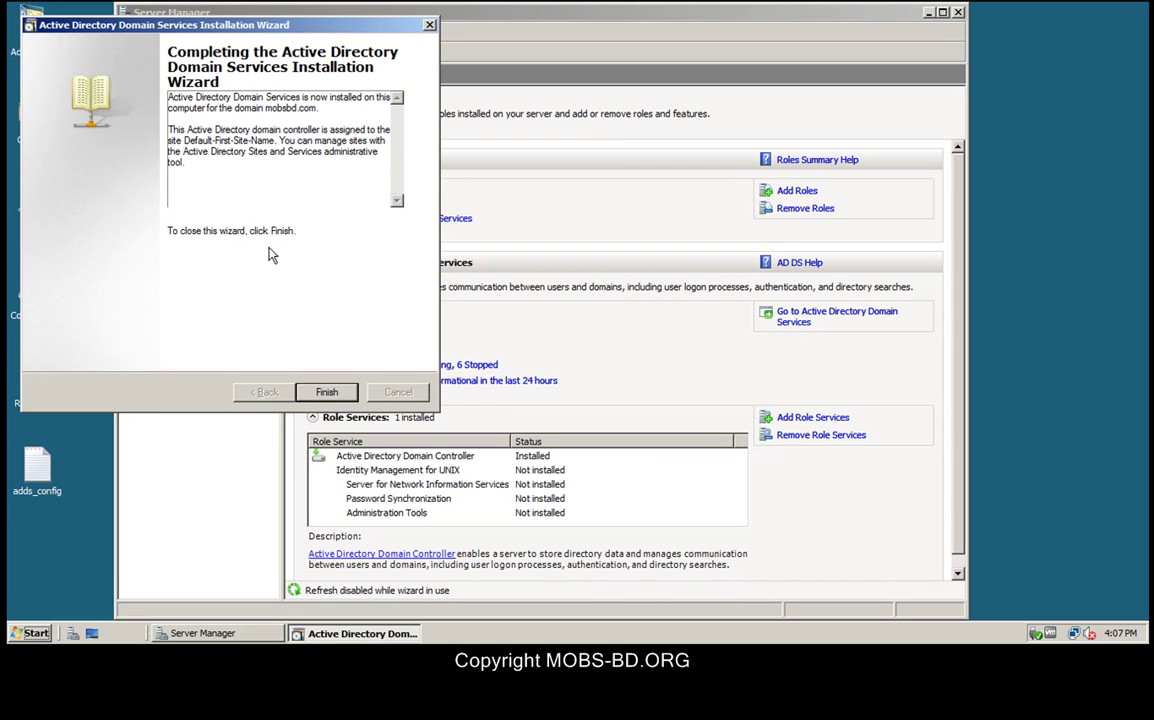
pyautogui.click(330, 396)
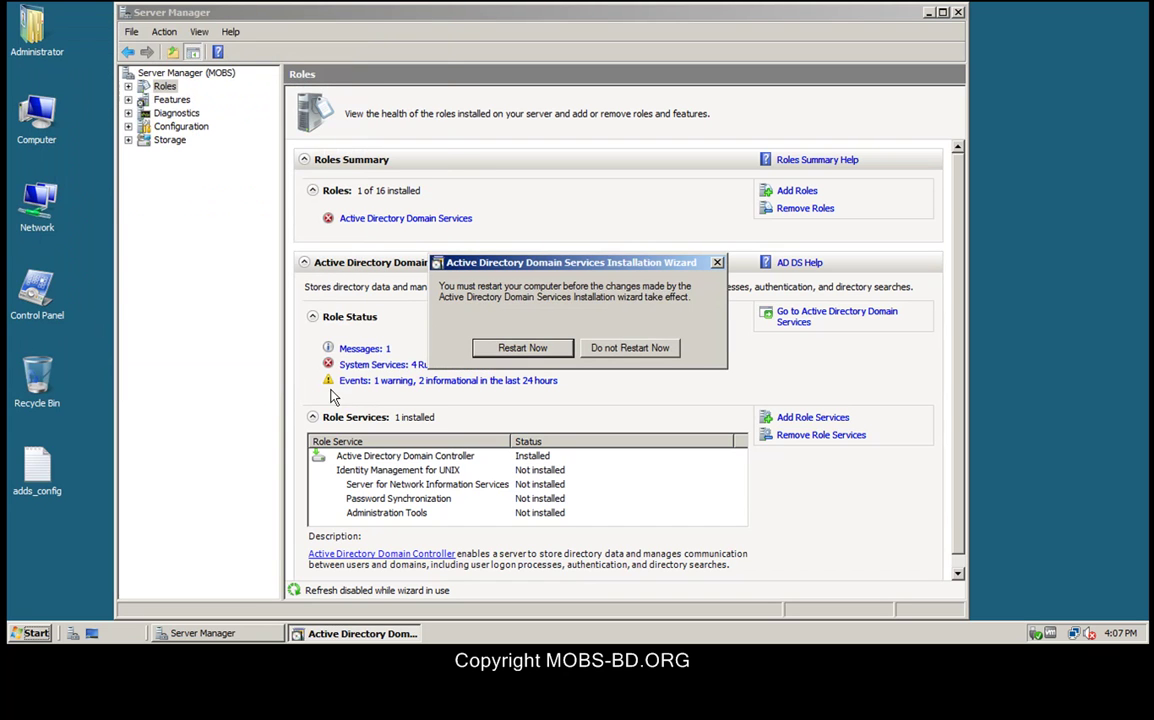
pyautogui.click(630, 348)
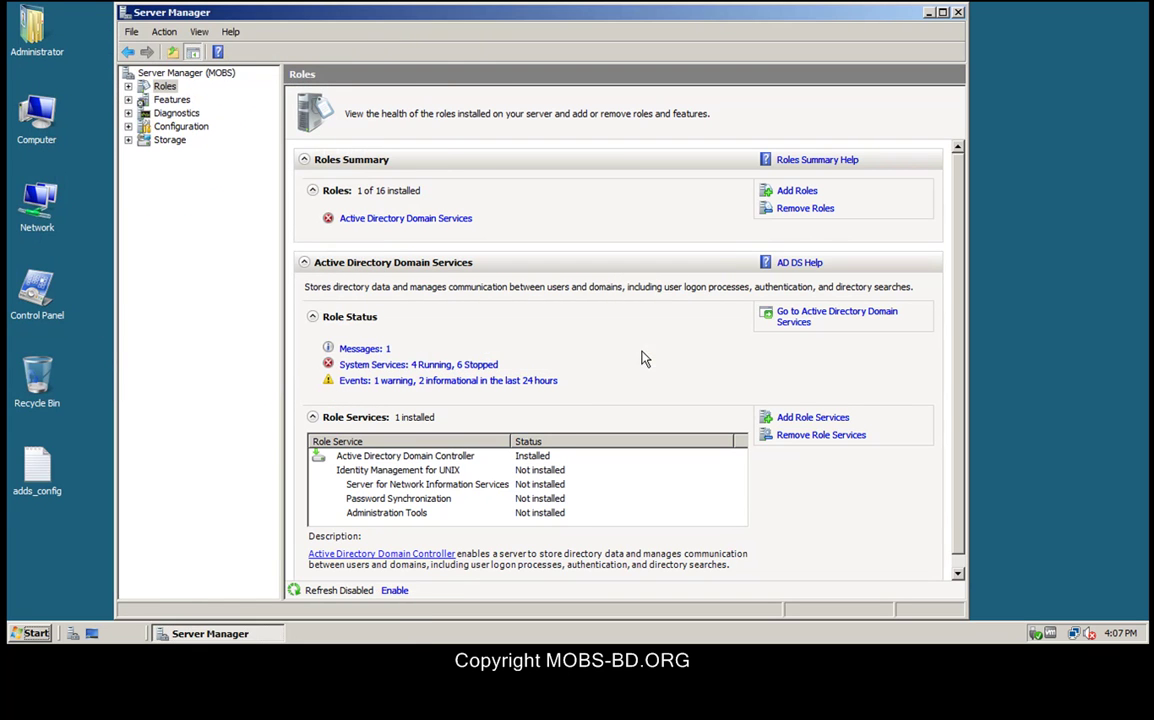
# Step: Close Server Manager and show the Start menu's restart and shut-down options
pyautogui.click(958, 12)
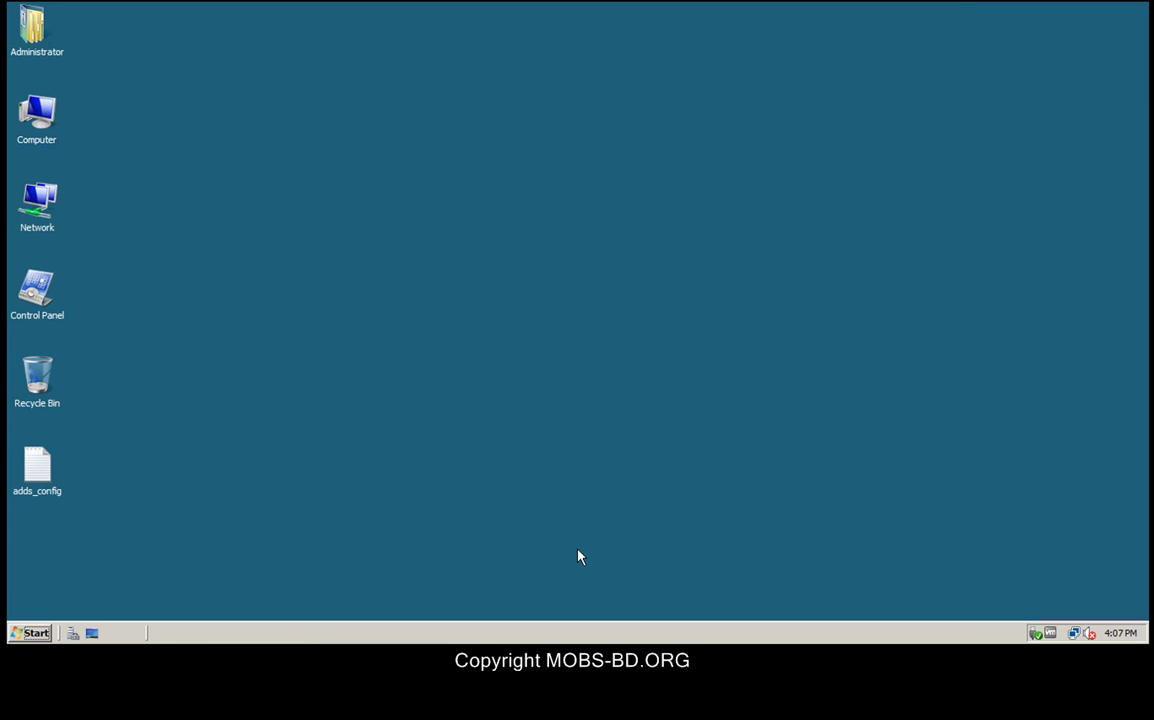
pyautogui.click(22, 632)
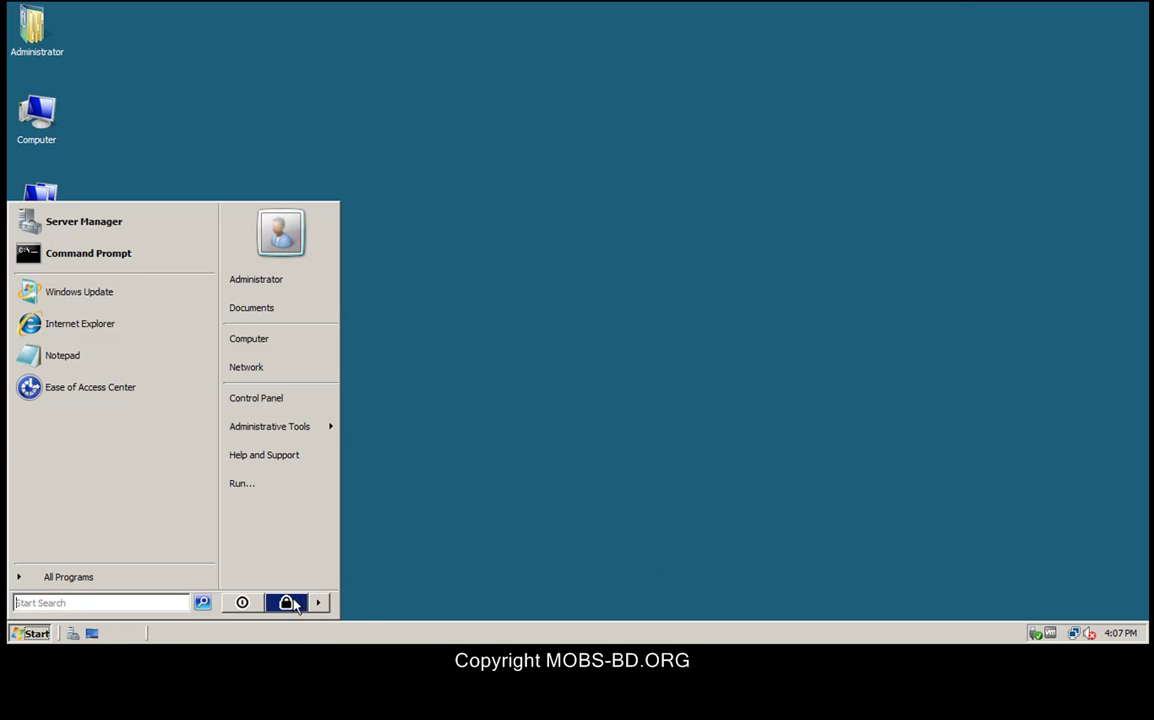
pyautogui.click(318, 603)
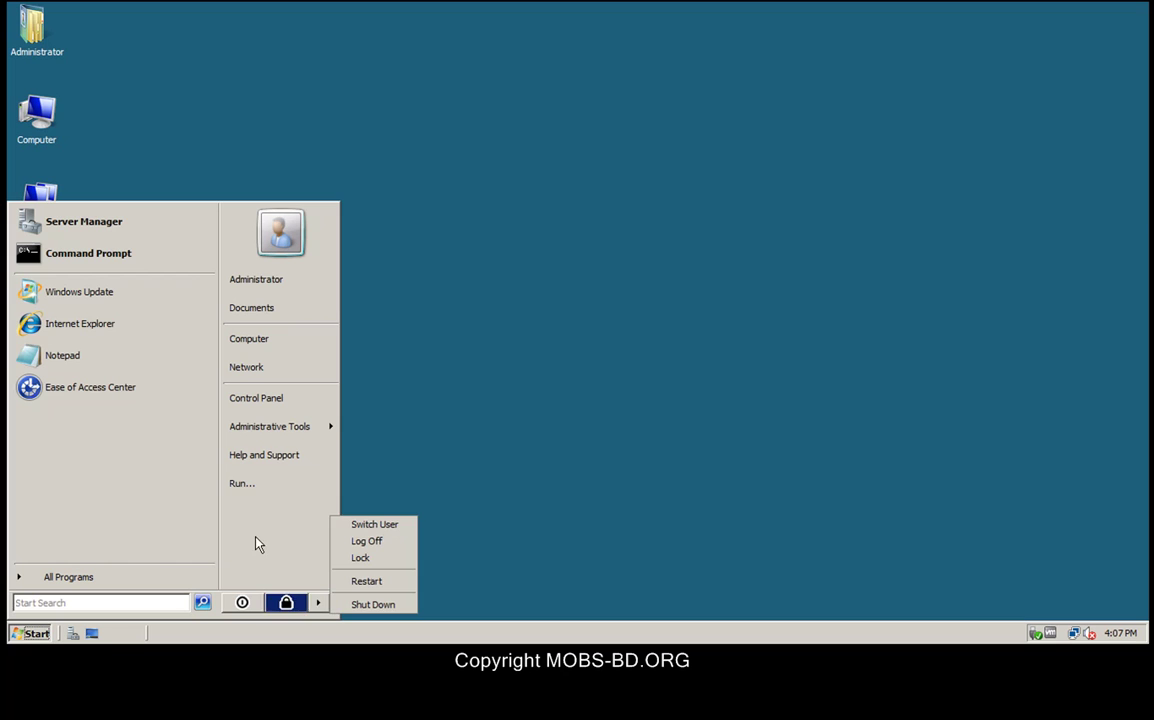
# Step: Run ipconfig /all in an administrator Command Prompt and enlarge the console to see it
pyautogui.click(62, 257)
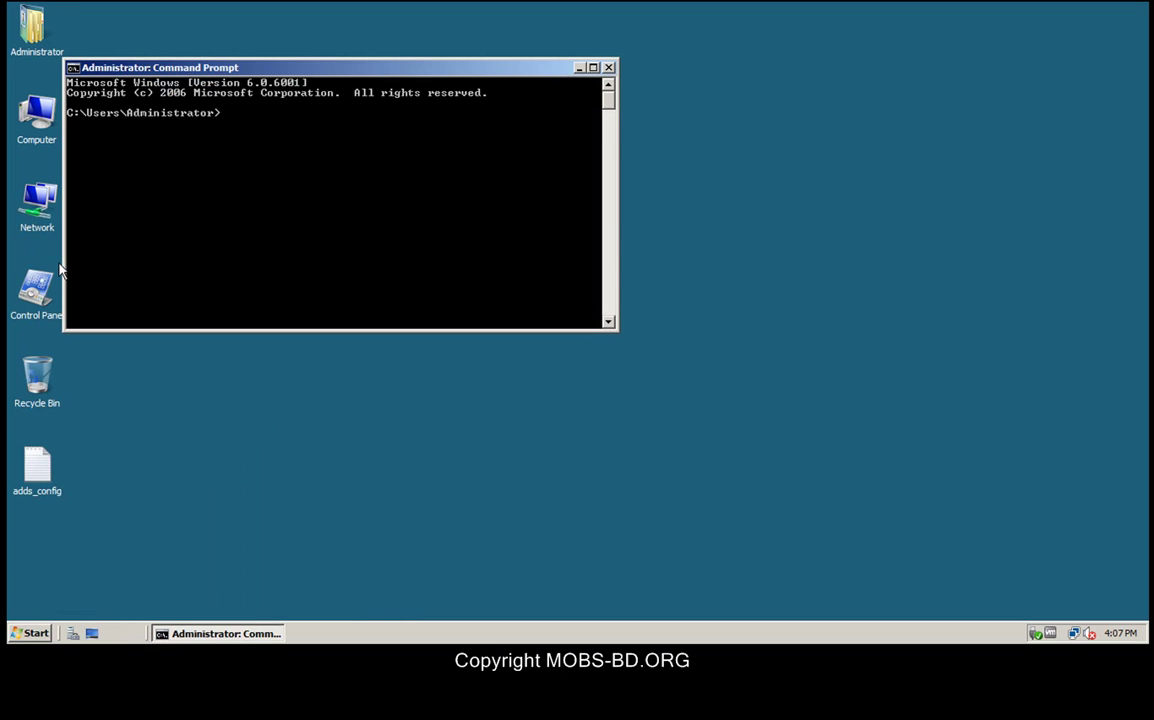
pyautogui.write('ipconfig /all')
pyautogui.press('Return')
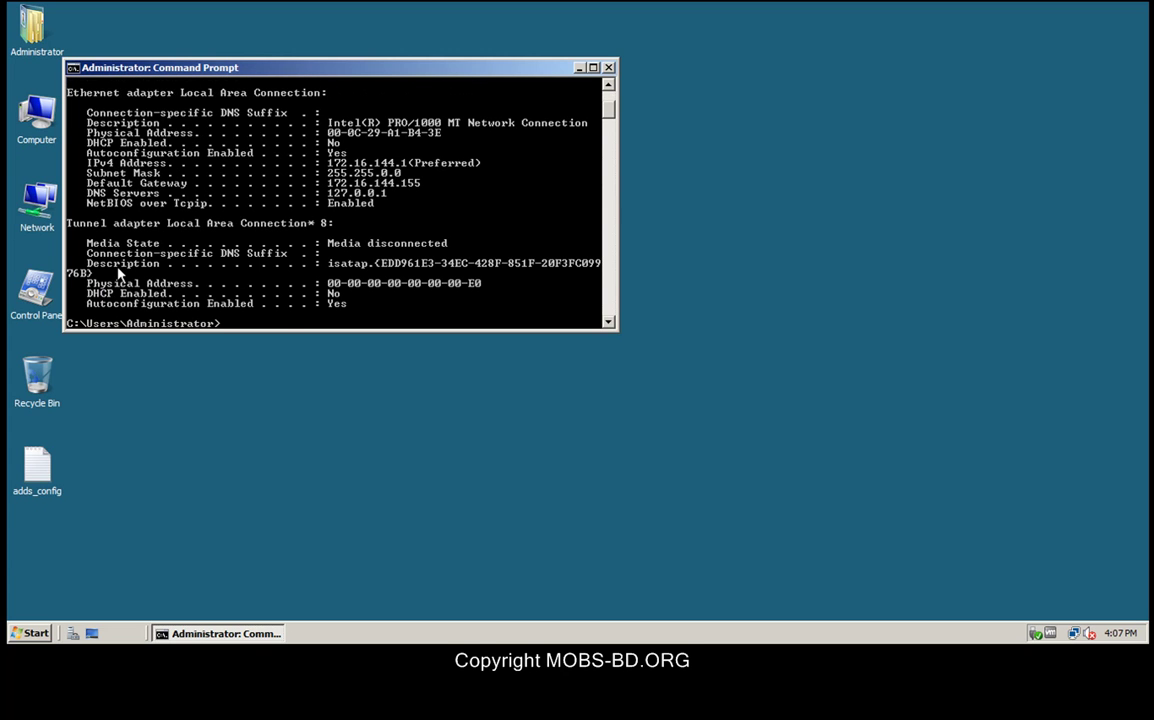
pyautogui.moveTo(277, 330); pyautogui.dragTo(268, 553)
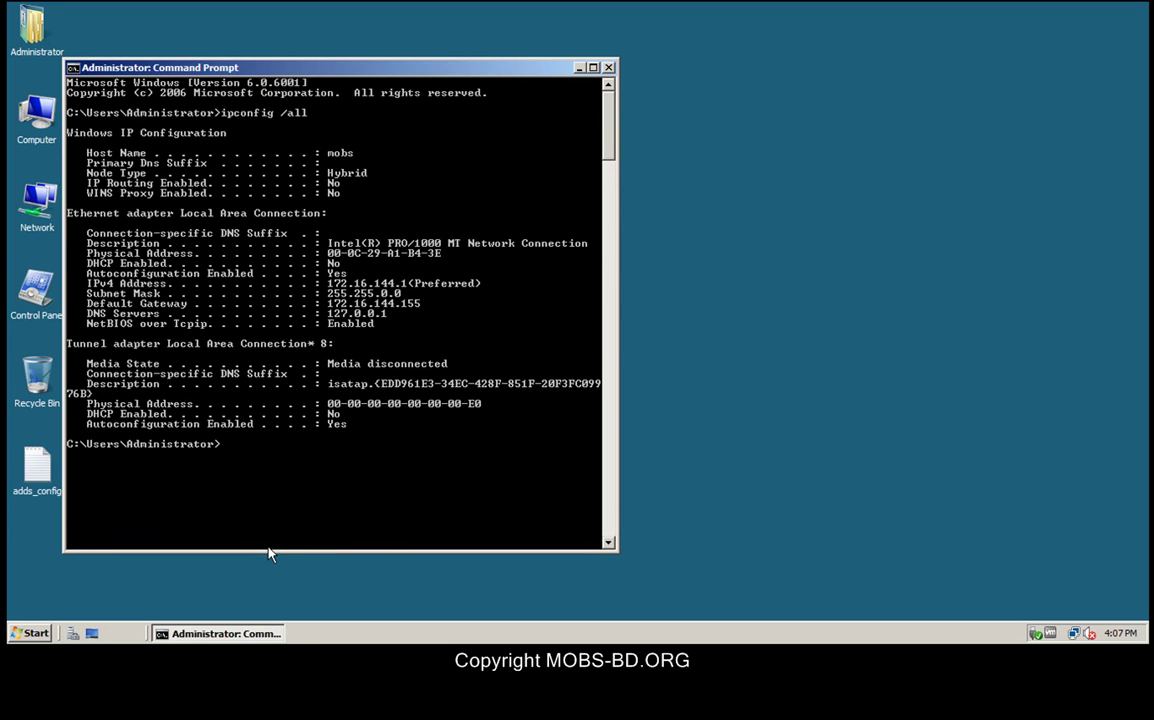
# Step: Run ipconfig /registerdns to register the server's DNS records
pyautogui.write('ipconfig /registerdns')
pyautogui.press('Return')
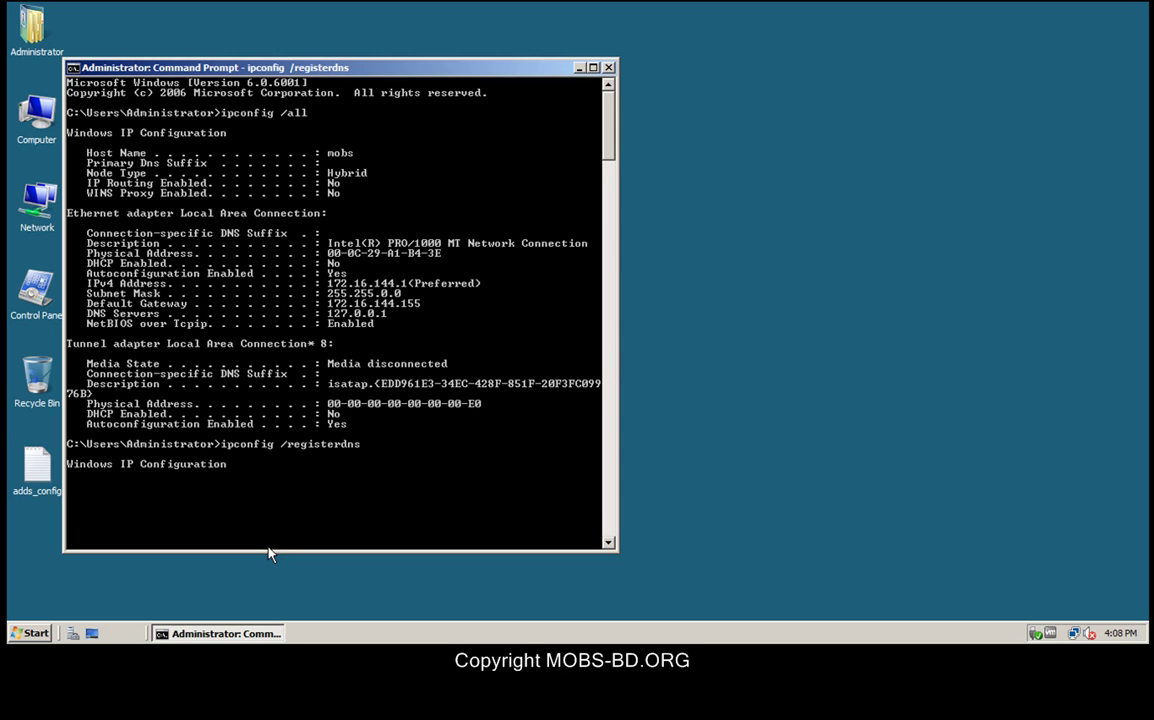
# Step: Mark the registration message, IPv4 address 172.16.144.1 and DHCP Enabled No in the output
pyautogui.moveTo(268, 551); pyautogui.dragTo(265, 602)
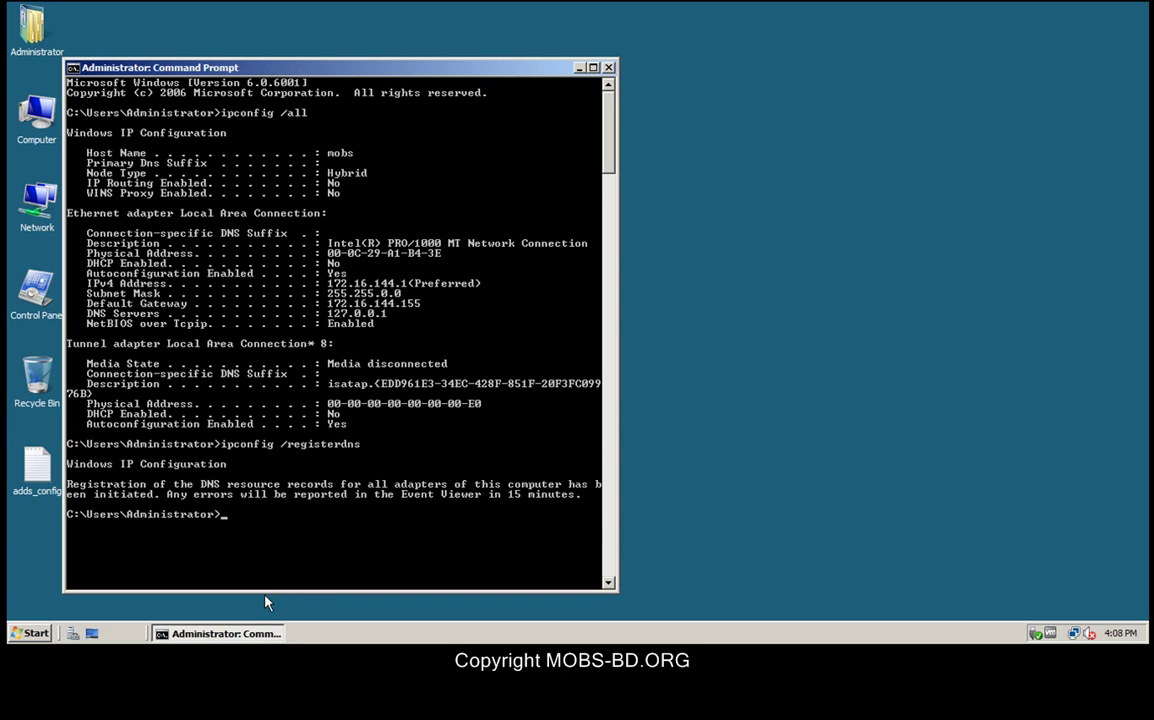
pyautogui.rightClick(548, 497)
pyautogui.click(574, 507)
pyautogui.moveTo(580, 497); pyautogui.dragTo(67, 485)
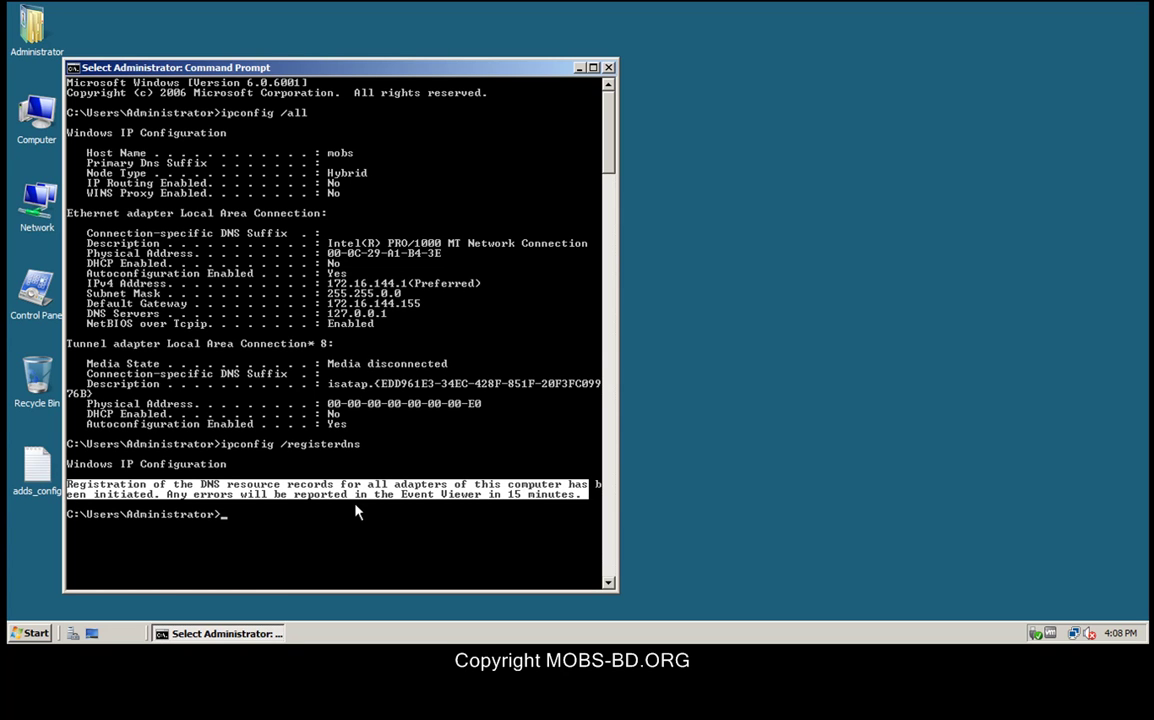
pyautogui.click(580, 505)
pyautogui.click(545, 514)
pyautogui.moveTo(329, 284); pyautogui.dragTo(489, 291)
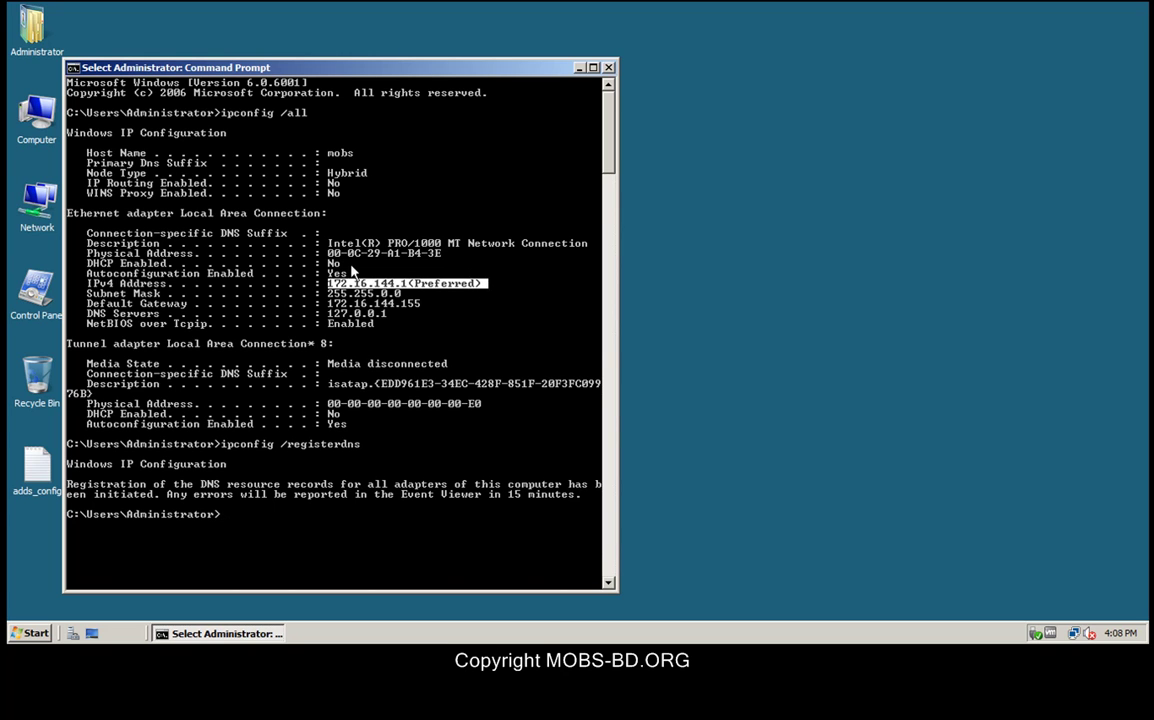
pyautogui.moveTo(328, 263); pyautogui.dragTo(347, 268)
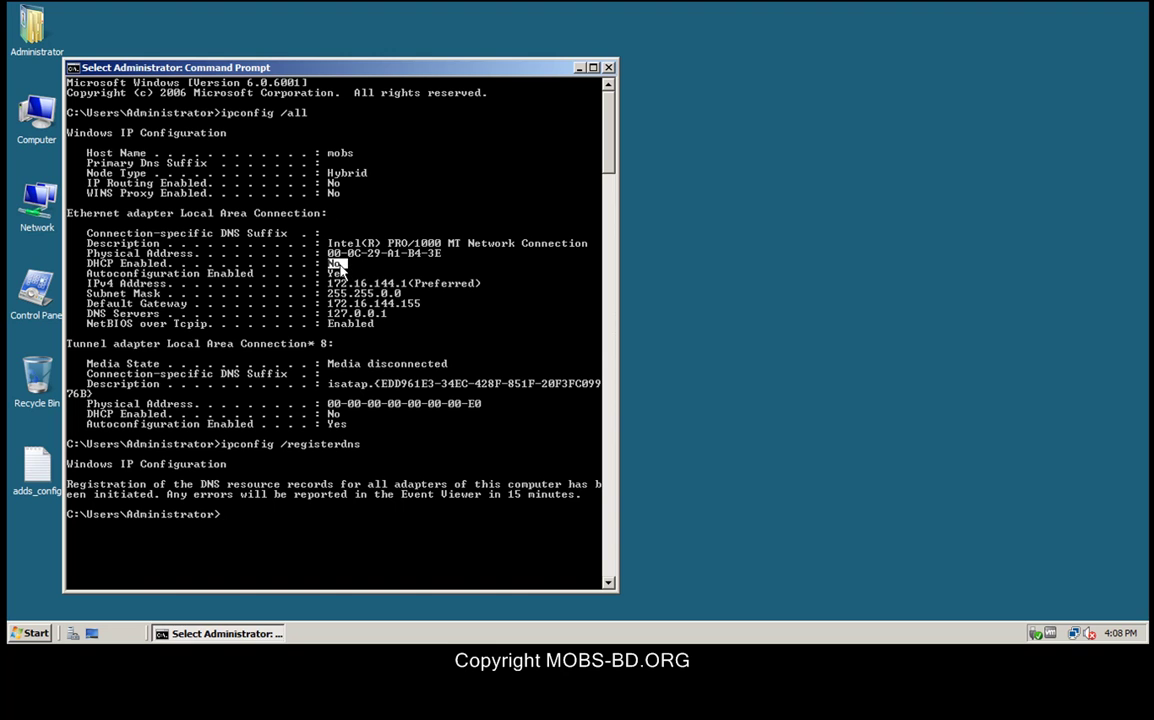
# Step: Leave mark mode and close the Command Prompt with exit
pyautogui.press('Escape')
pyautogui.write('exit')
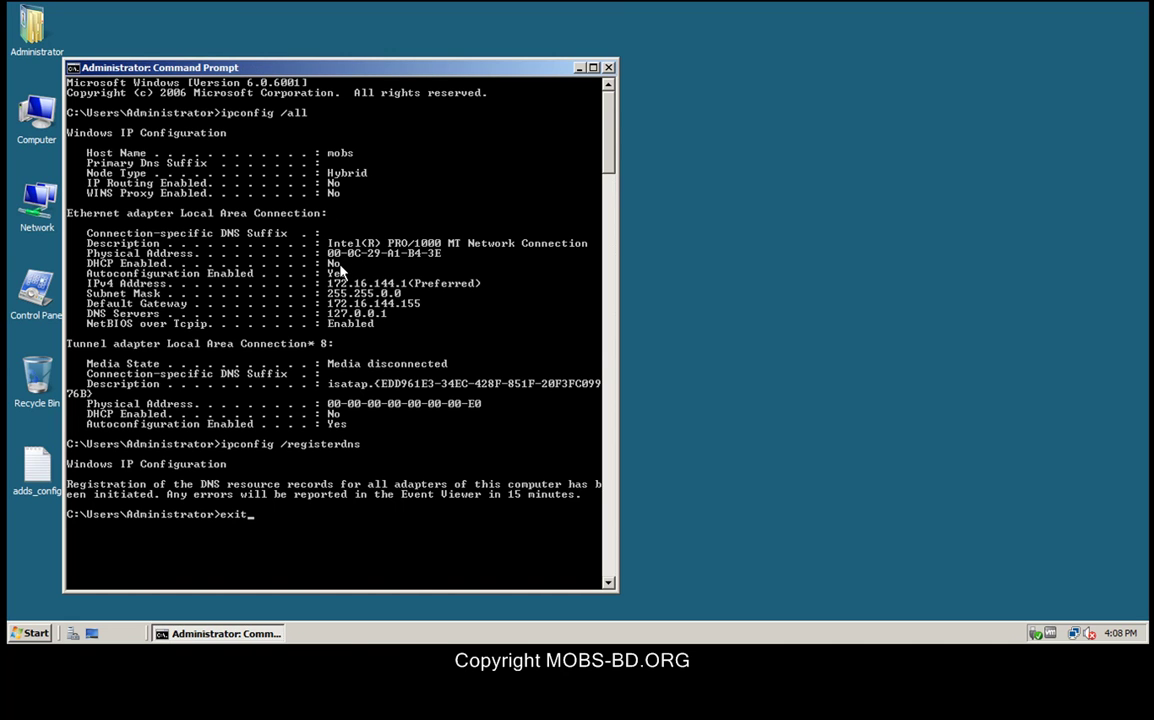
pyautogui.press('Return')
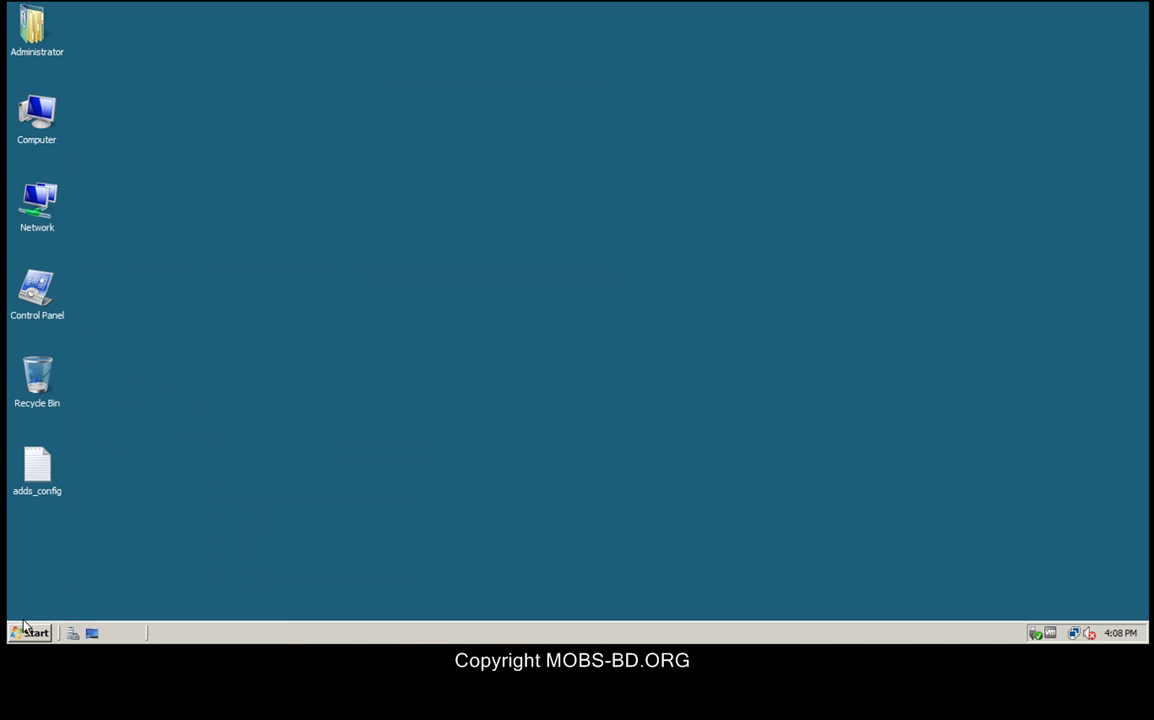
# Step: Open adds_config, highlight NewDomainDNSName mobsbd.com and InstallDNS=Yes, then close Notepad
pyautogui.doubleClick(38, 458)
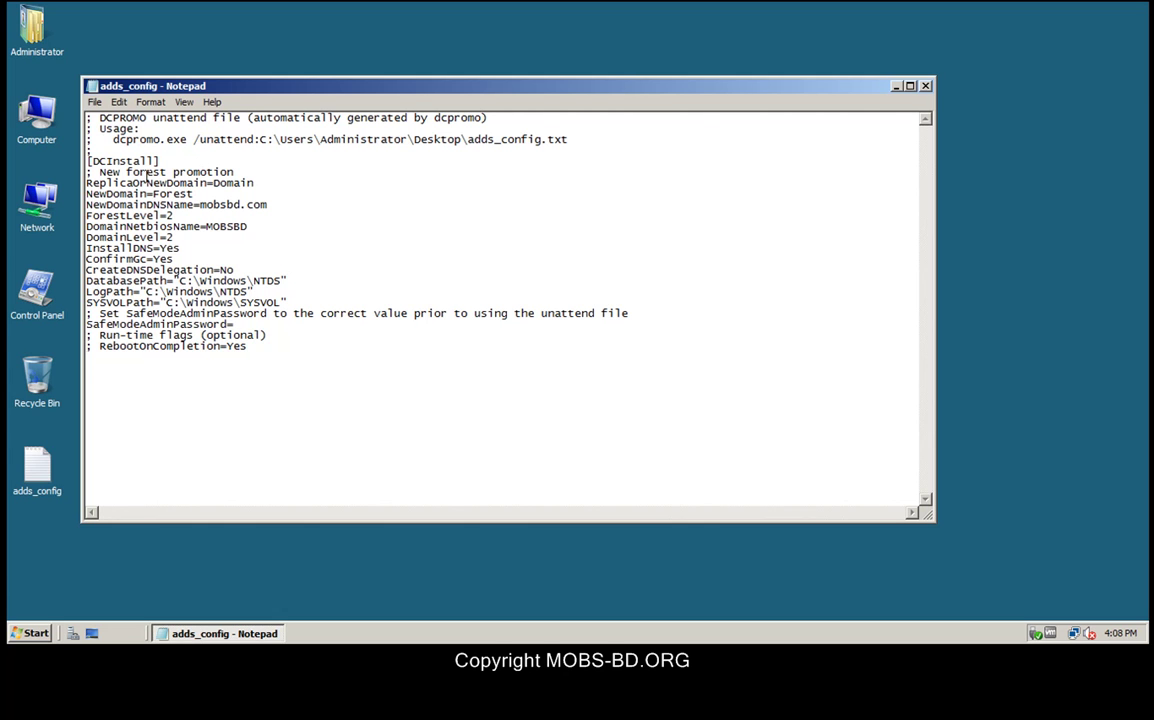
pyautogui.moveTo(88, 160); pyautogui.dragTo(623, 348)
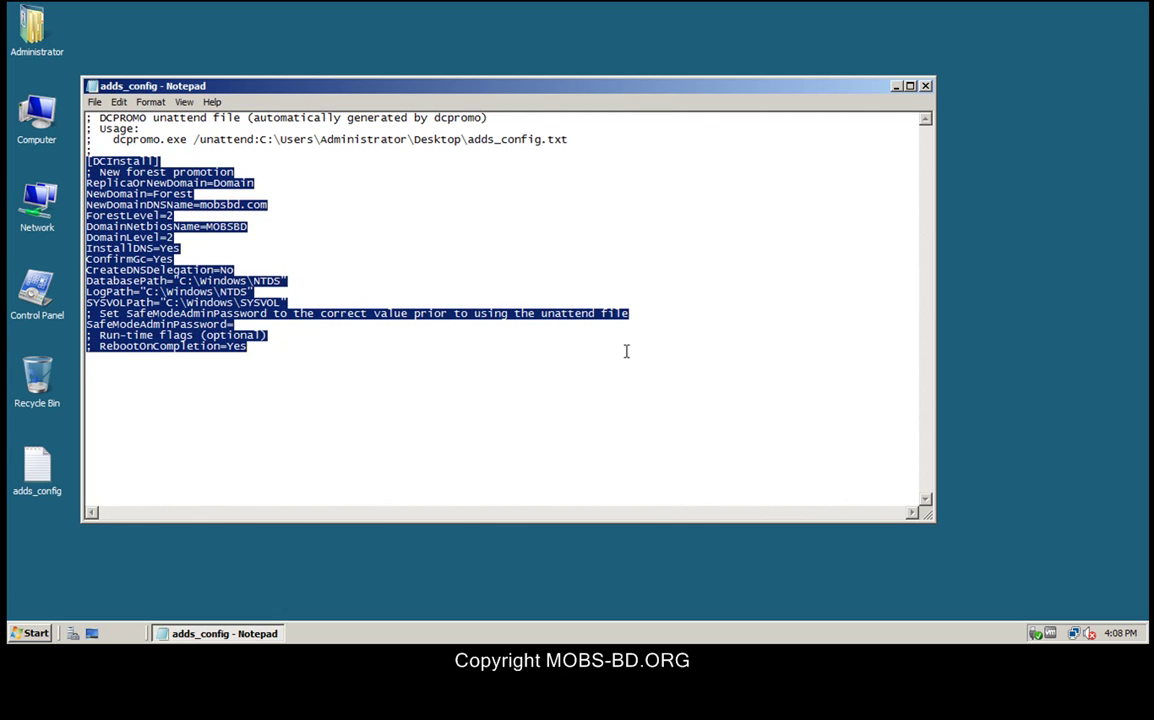
pyautogui.click(625, 350)
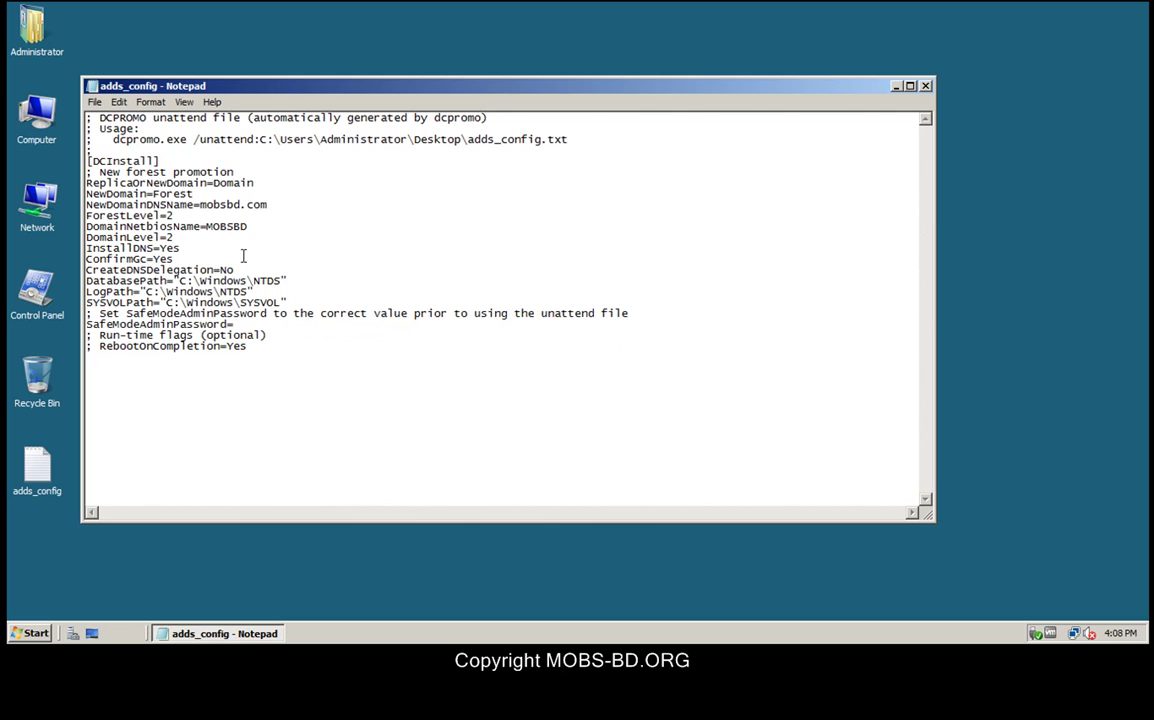
pyautogui.moveTo(160, 248); pyautogui.dragTo(184, 250)
pyautogui.moveTo(200, 204); pyautogui.dragTo(283, 206)
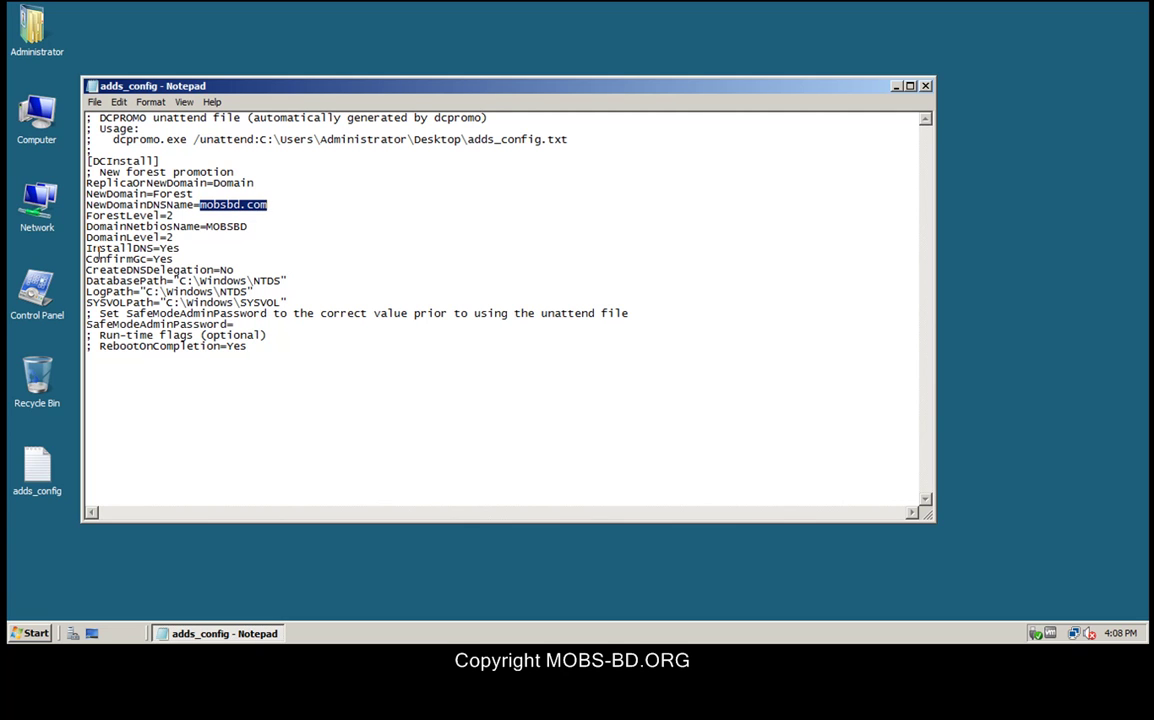
pyautogui.moveTo(181, 248); pyautogui.dragTo(80, 258)
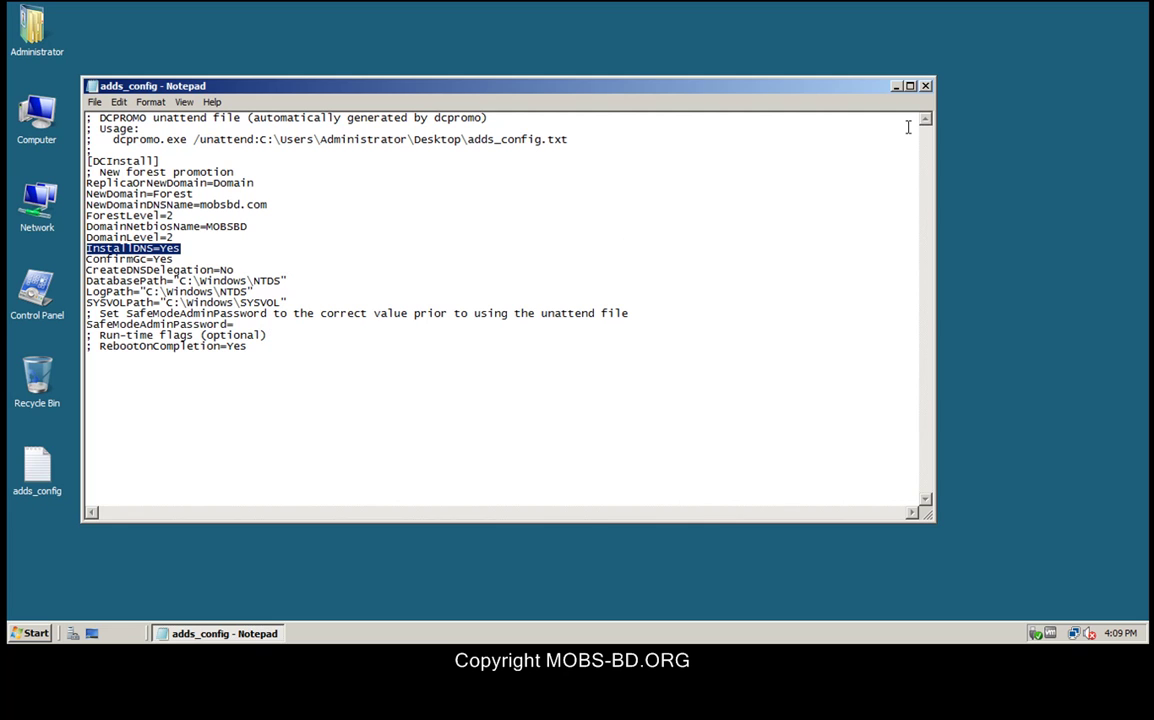
pyautogui.click(925, 87)
pyautogui.click(928, 90)
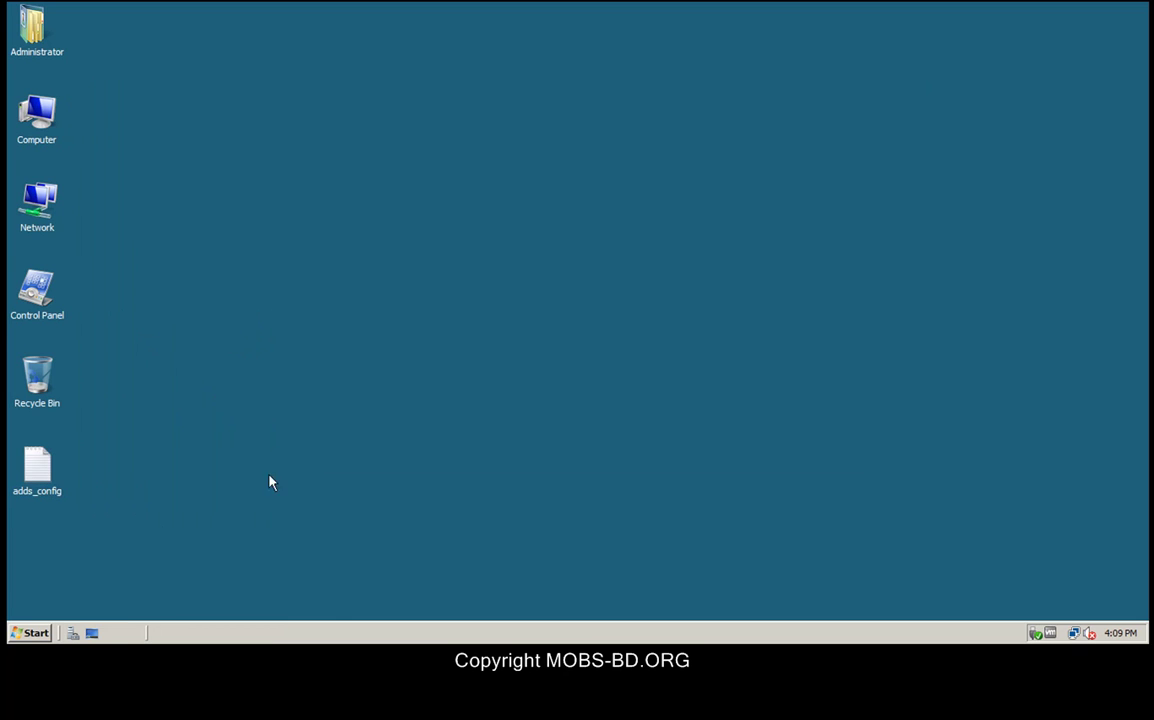
# Step: Restart with reason Operating System: Reconfiguration (Planned) and comment 'ADDS Installed'
pyautogui.click(28, 633)
pyautogui.click(318, 602)
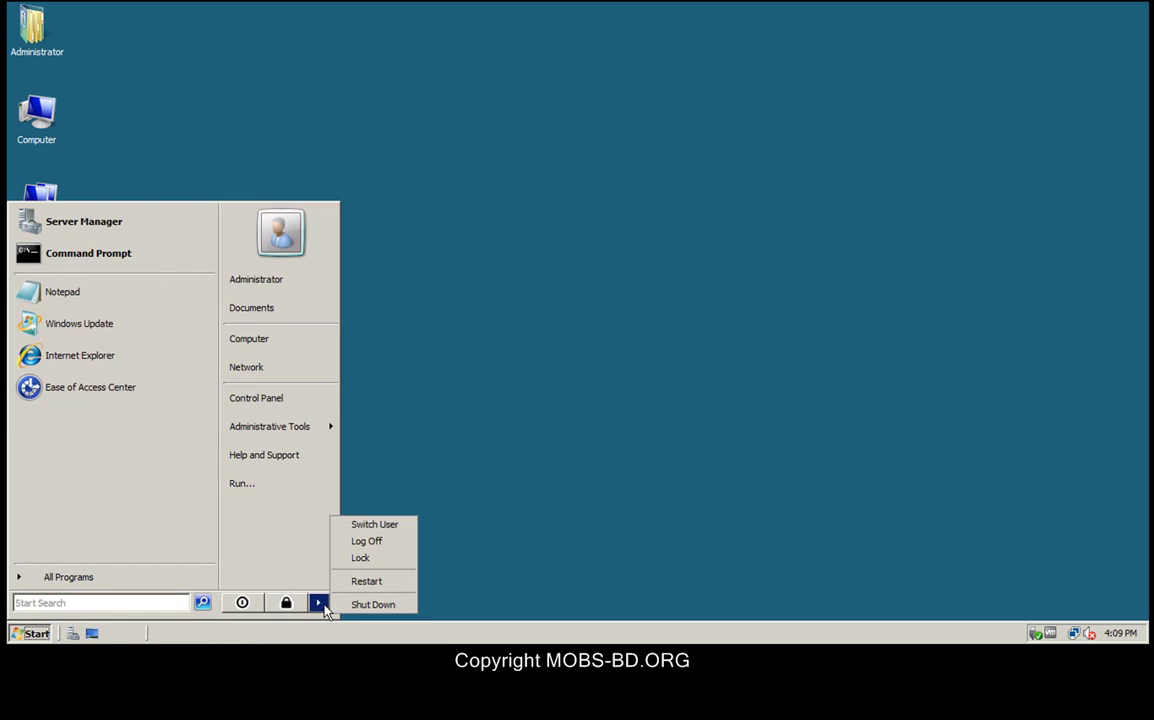
pyautogui.click(362, 582)
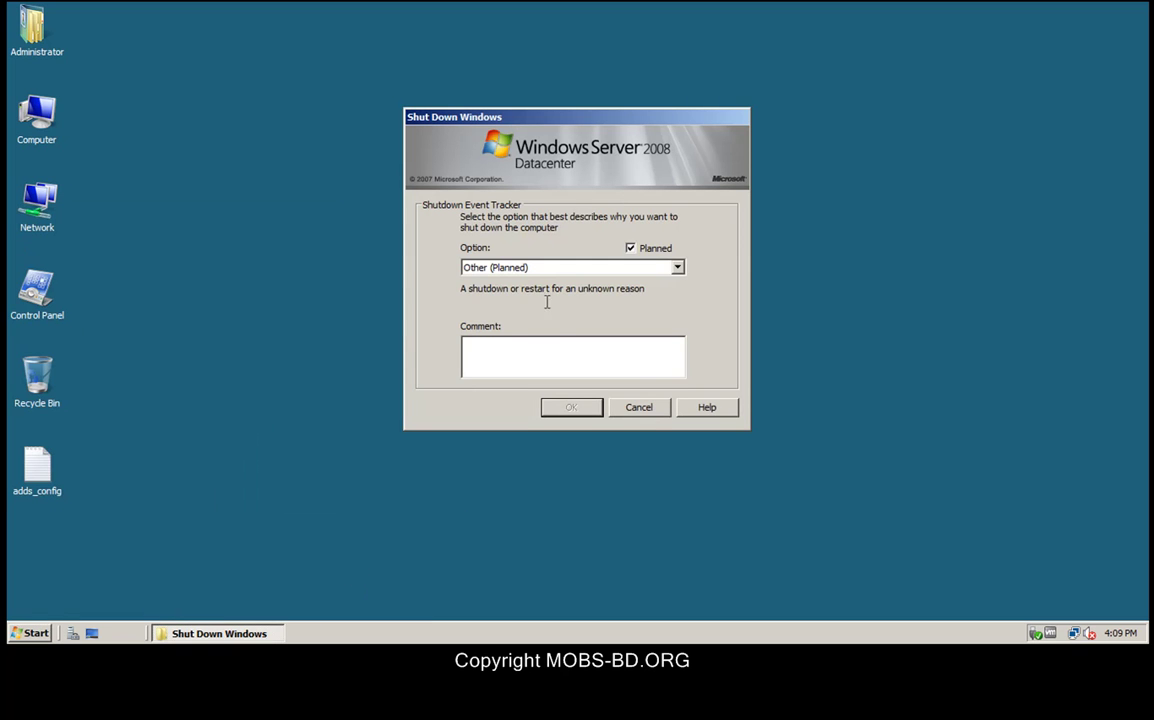
pyautogui.click(549, 268)
pyautogui.click(546, 315)
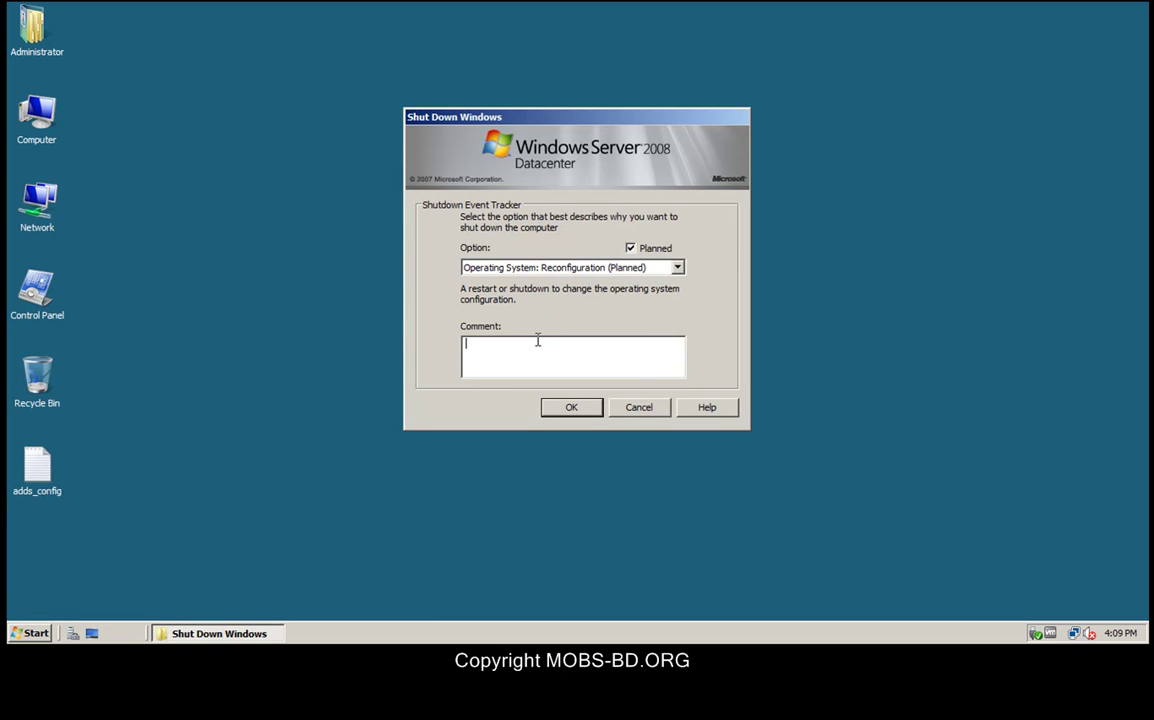
pyautogui.click(537, 340)
pyautogui.write('ad')
pyautogui.press('BackSpace')
pyautogui.press('BackSpace')
pyautogui.write('ADDS Installed')
pyautogui.click(583, 416)
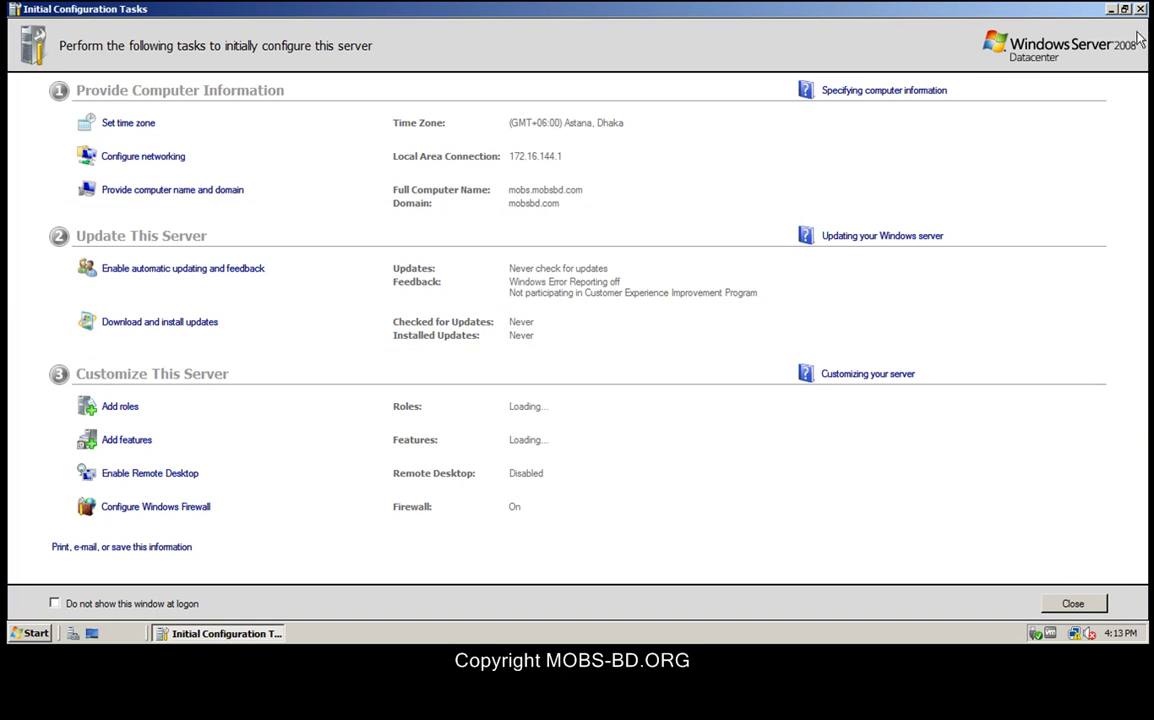
# Step: Minimize Initial Configuration Tasks and open the Start menu's Administrative Tools submenu
pyautogui.click(1111, 9)
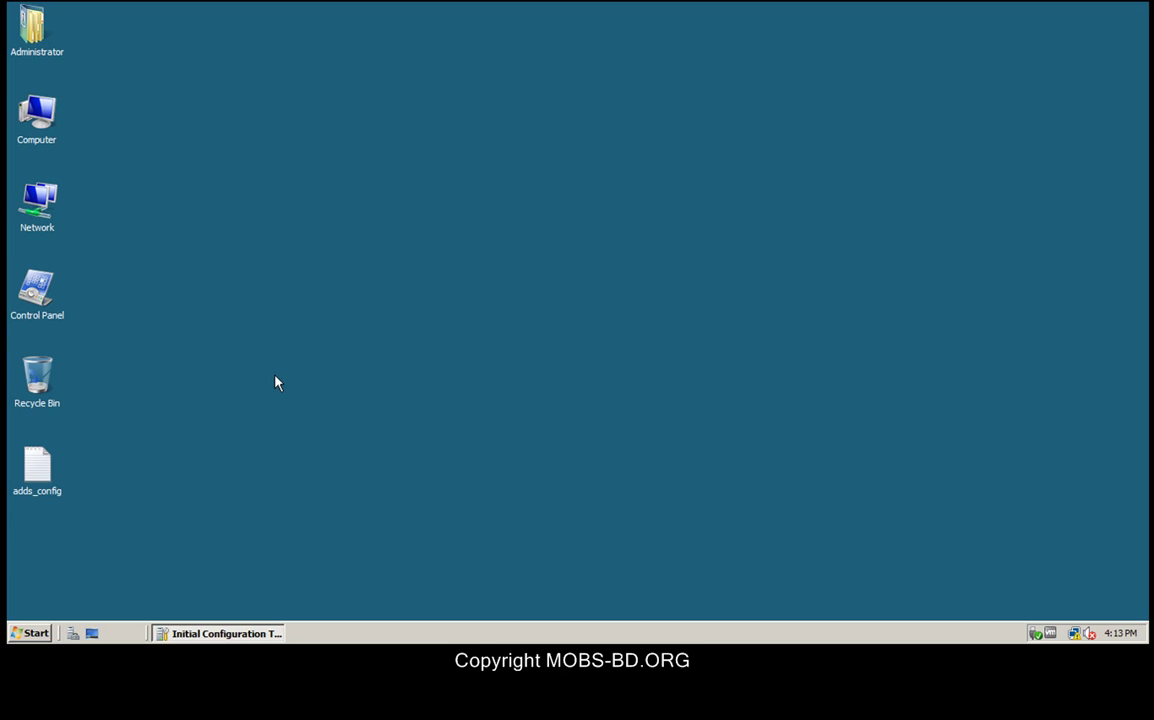
pyautogui.click(32, 637)
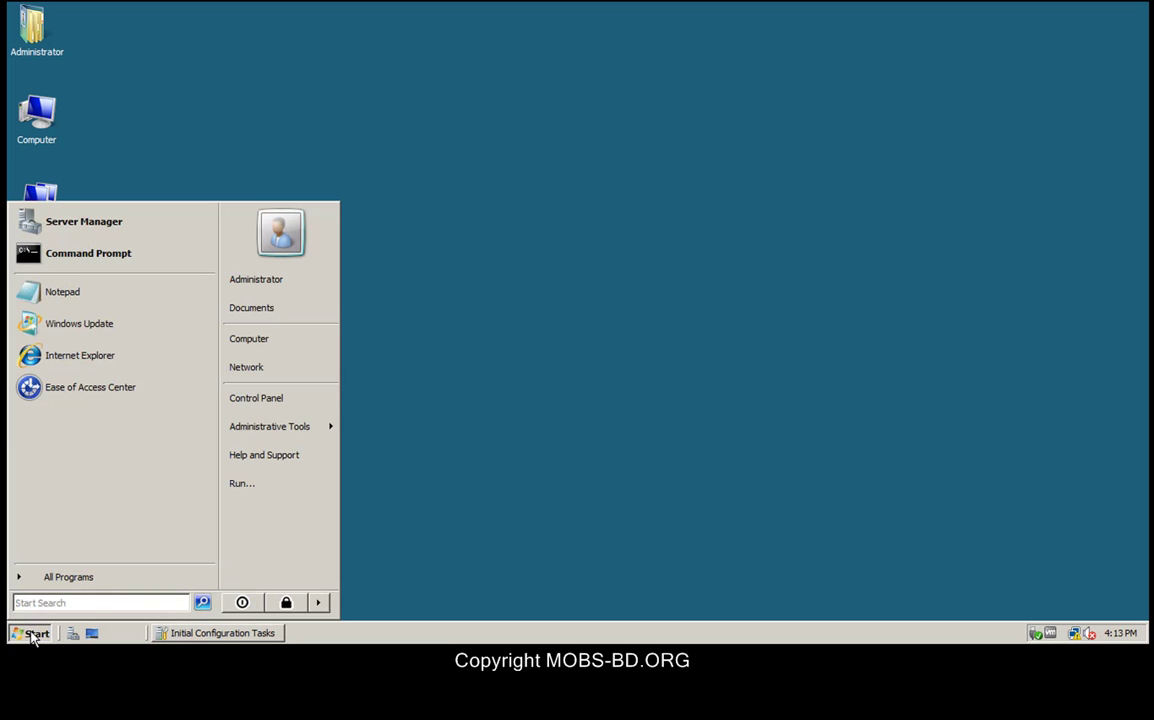
pyautogui.moveTo(268, 430)
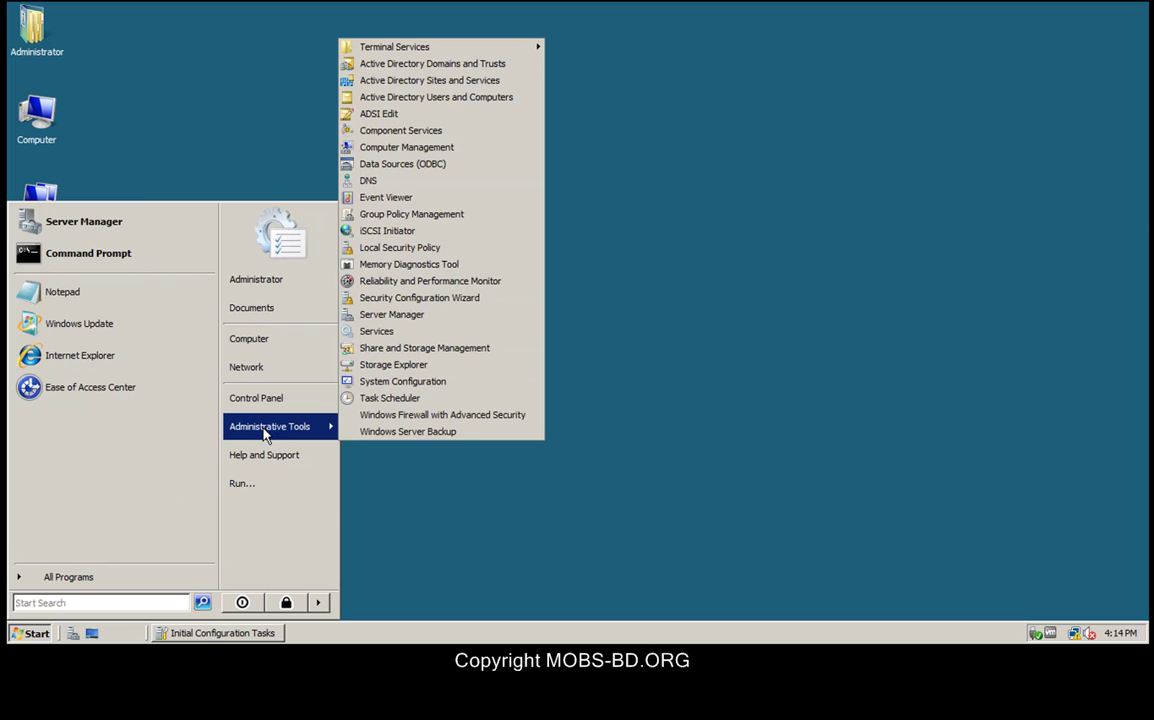
# Step: Open Active Directory Users and Computers and the MOBS properties under mobsbd.com's Domain Controllers
pyautogui.click(435, 98)
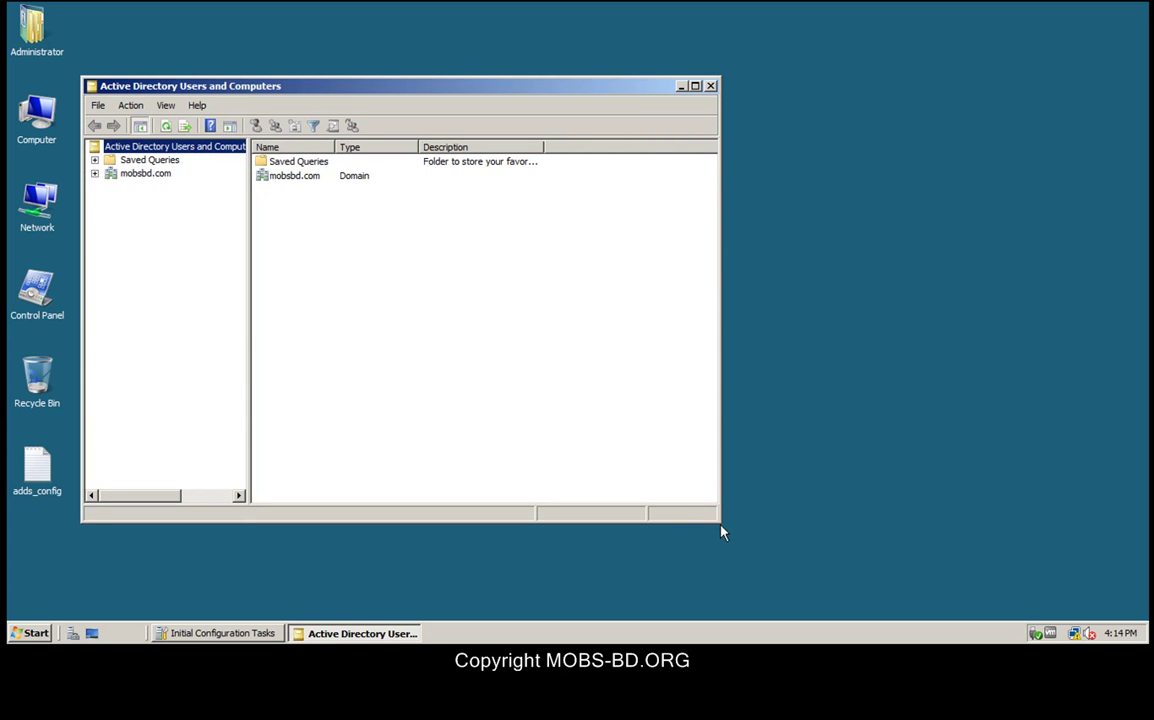
pyautogui.moveTo(717, 521); pyautogui.dragTo(871, 606)
pyautogui.click(592, 447)
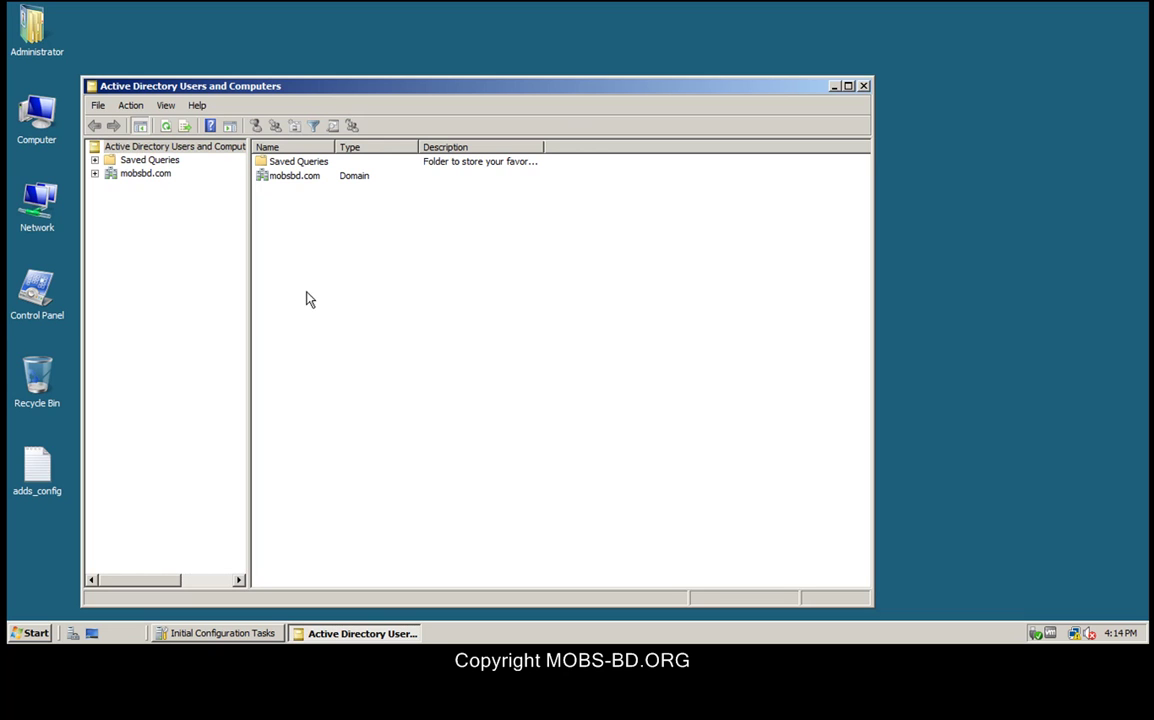
pyautogui.click(94, 174)
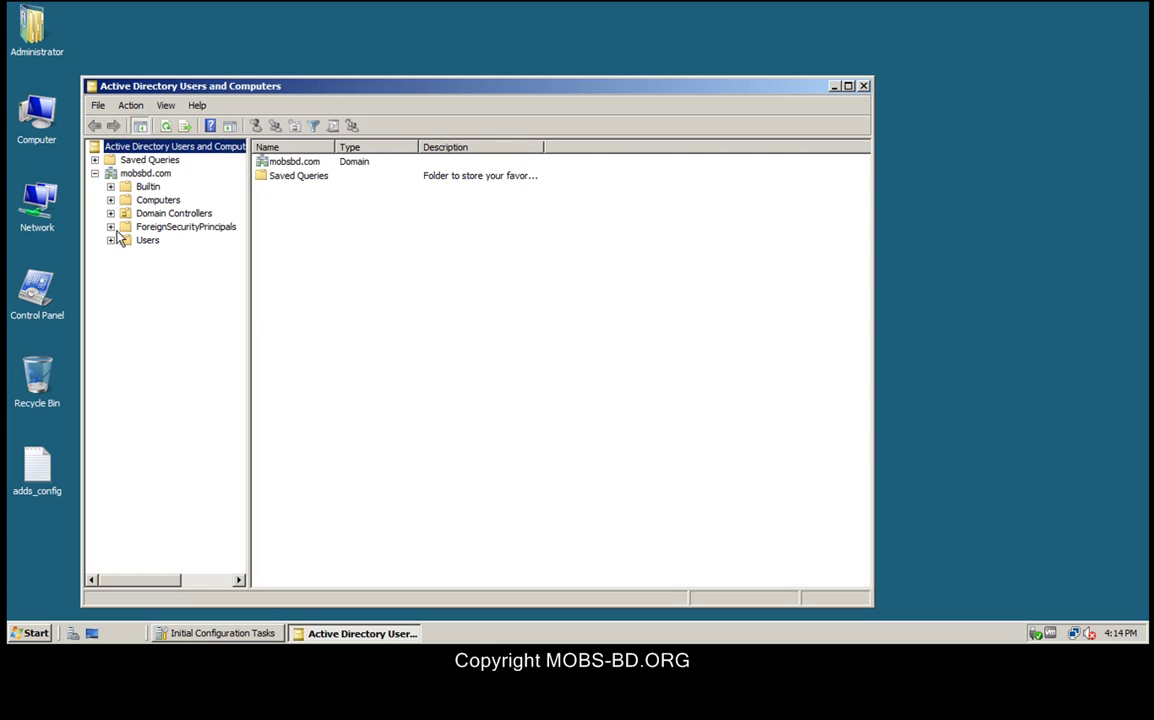
pyautogui.click(146, 215)
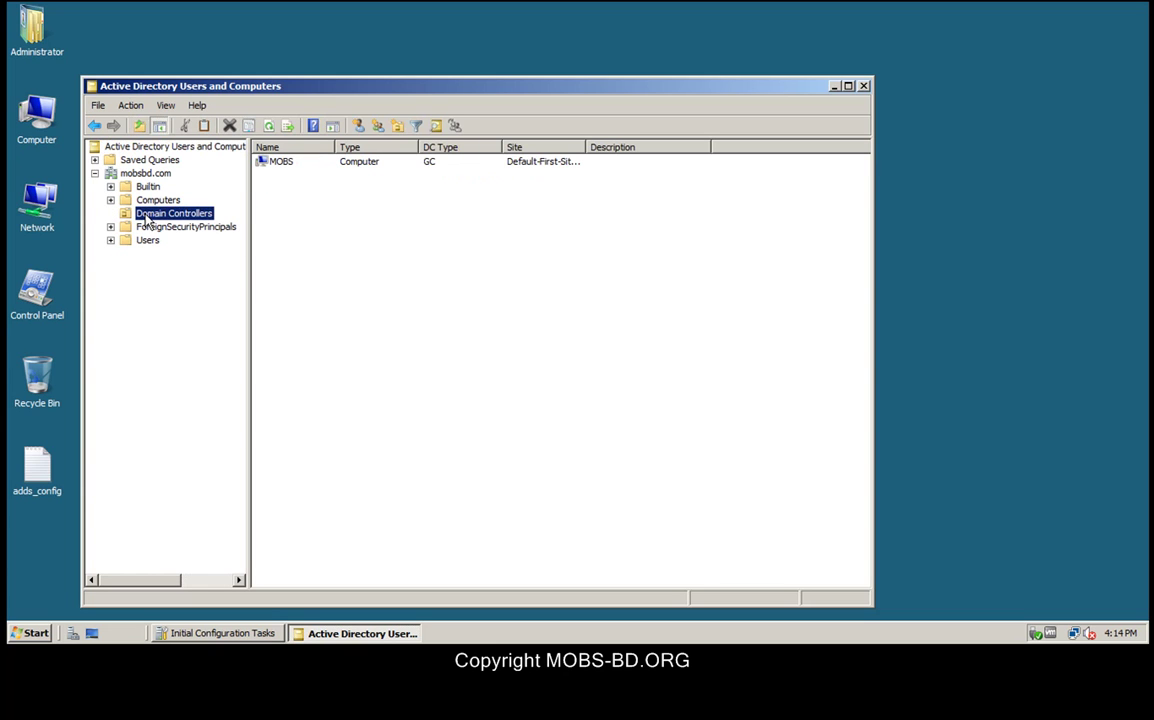
pyautogui.doubleClick(278, 163)
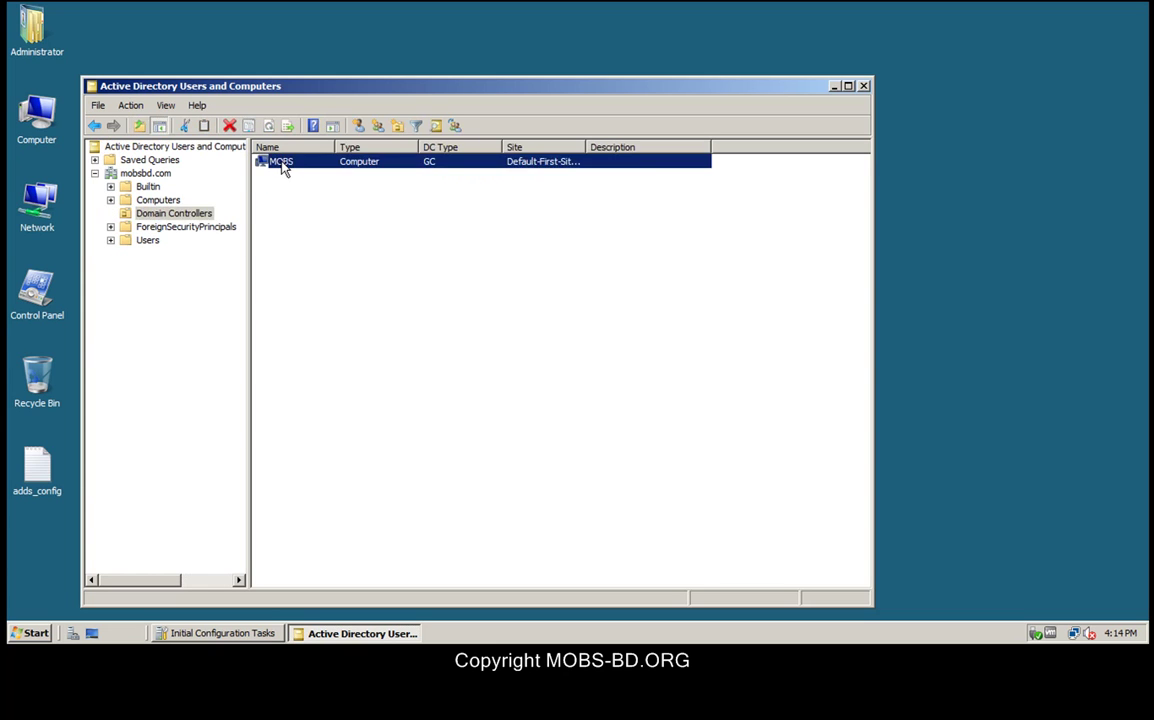
# Step: Check MOBS's Global Catalog type, delegation and NTDS settings, then cancel without changes
pyautogui.moveTo(474, 303); pyautogui.dragTo(379, 301)
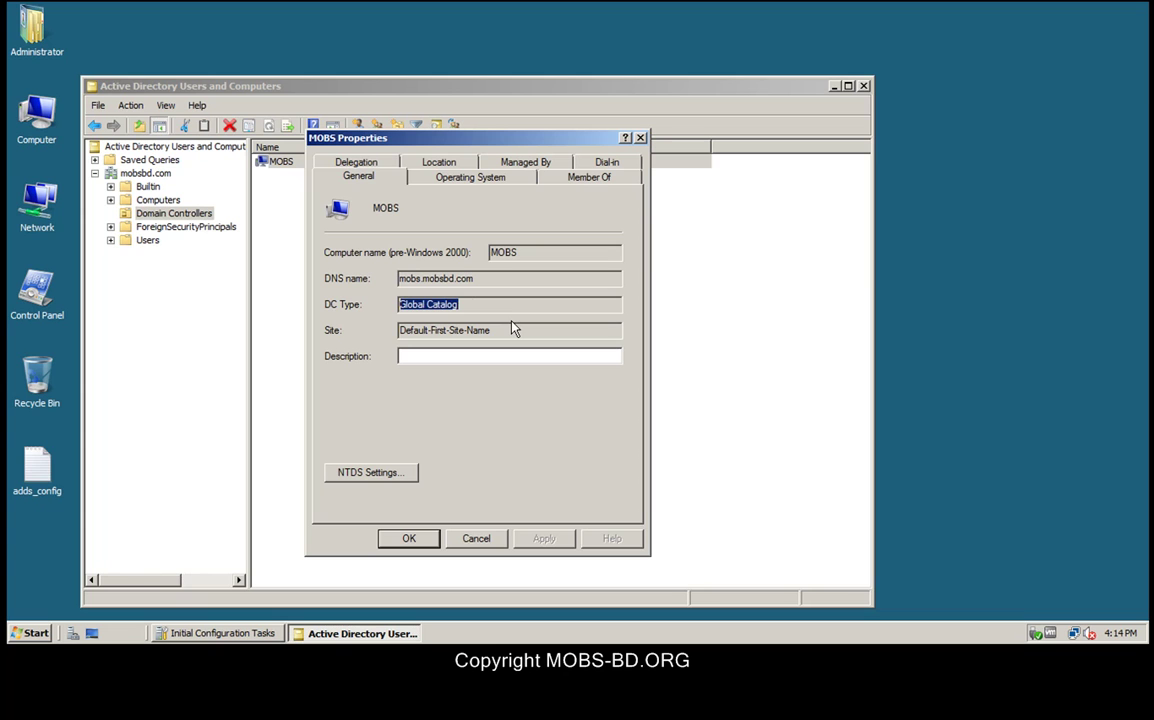
pyautogui.click(357, 163)
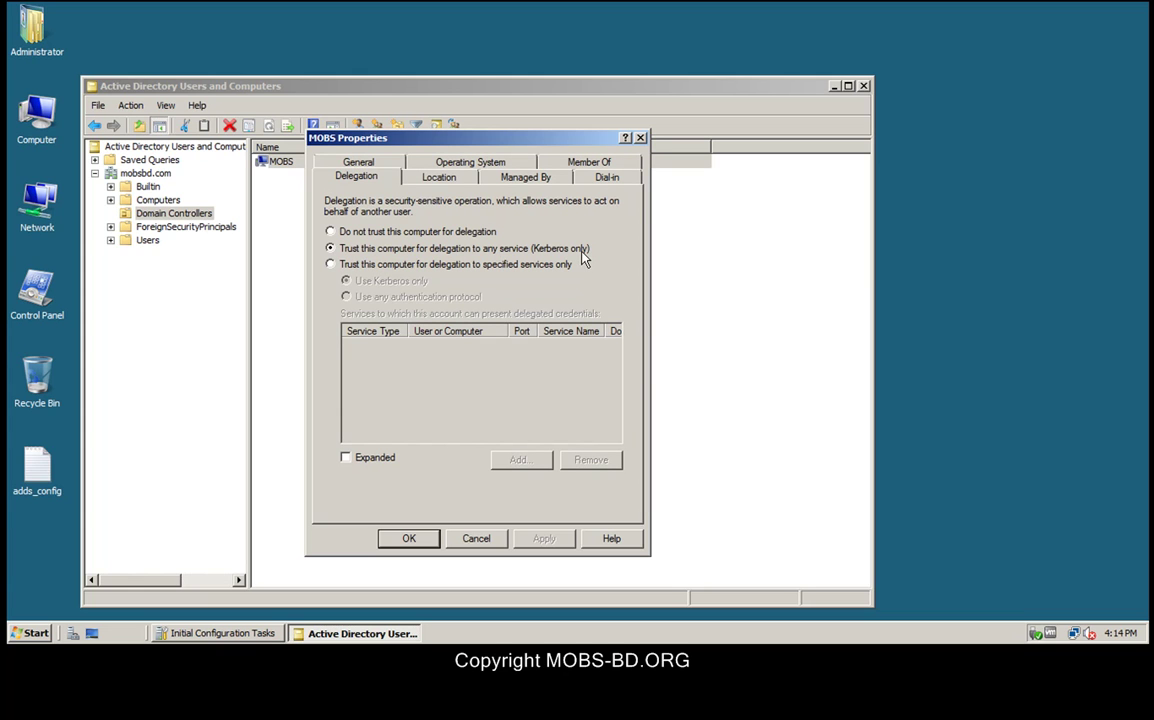
pyautogui.click(316, 156)
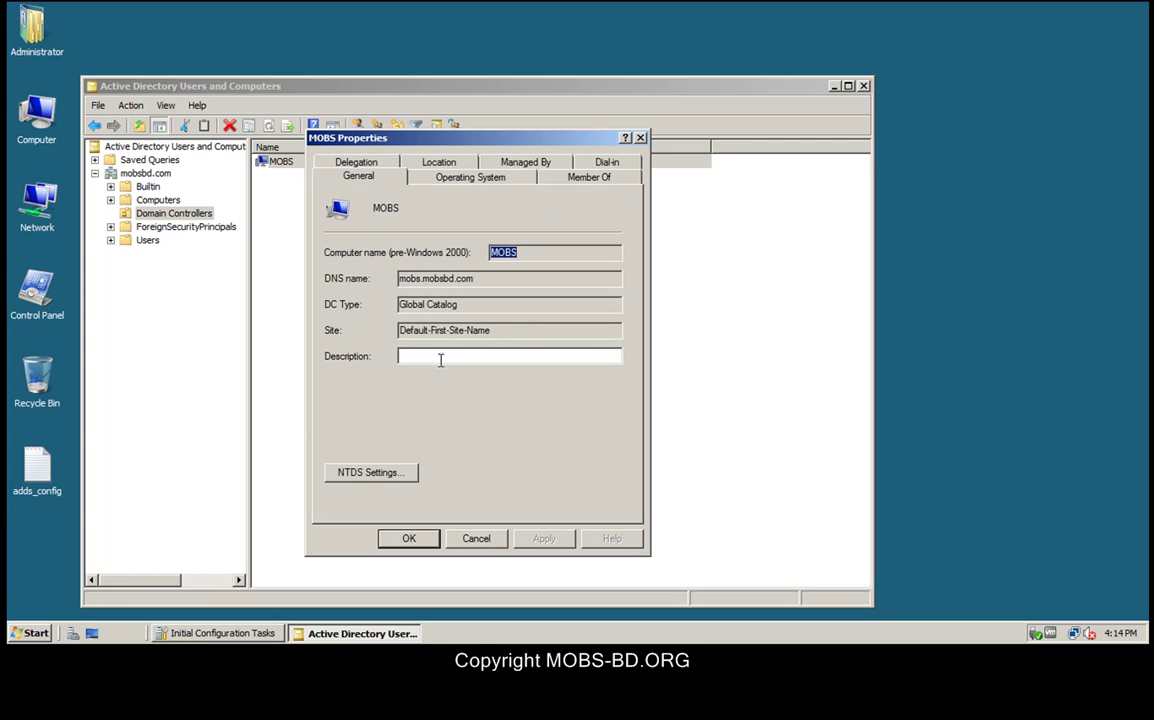
pyautogui.click(386, 476)
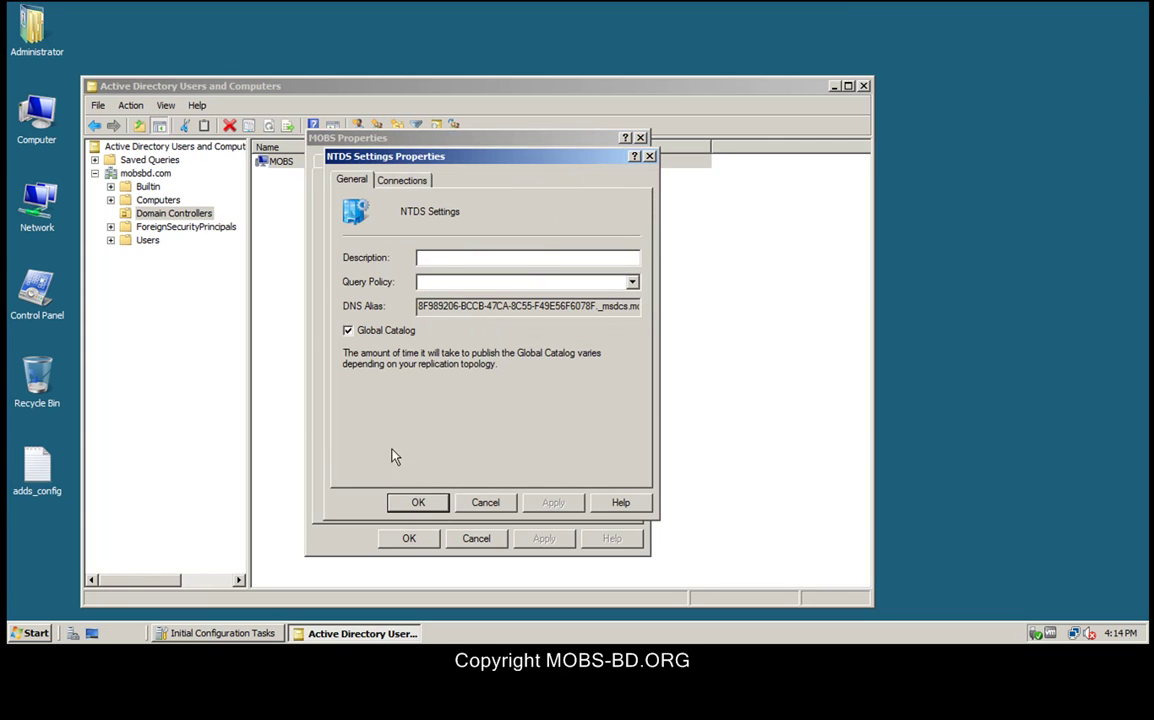
pyautogui.click(398, 181)
pyautogui.click(353, 180)
pyautogui.moveTo(418, 308); pyautogui.dragTo(707, 318)
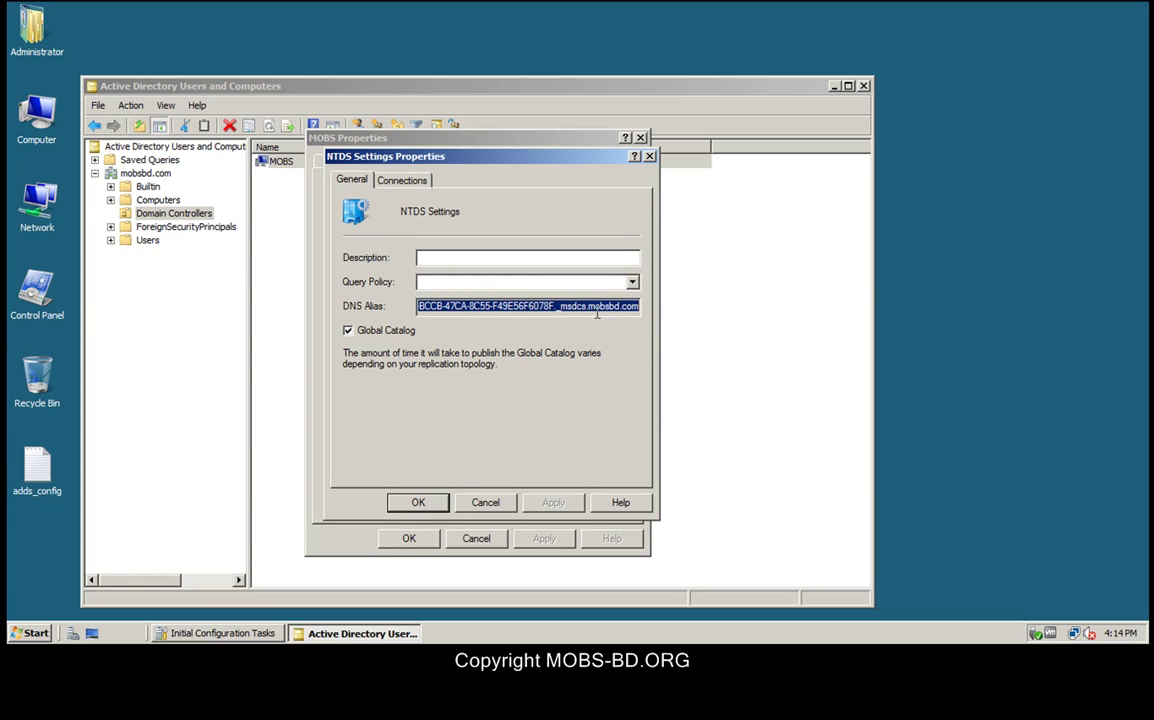
pyautogui.click(493, 509)
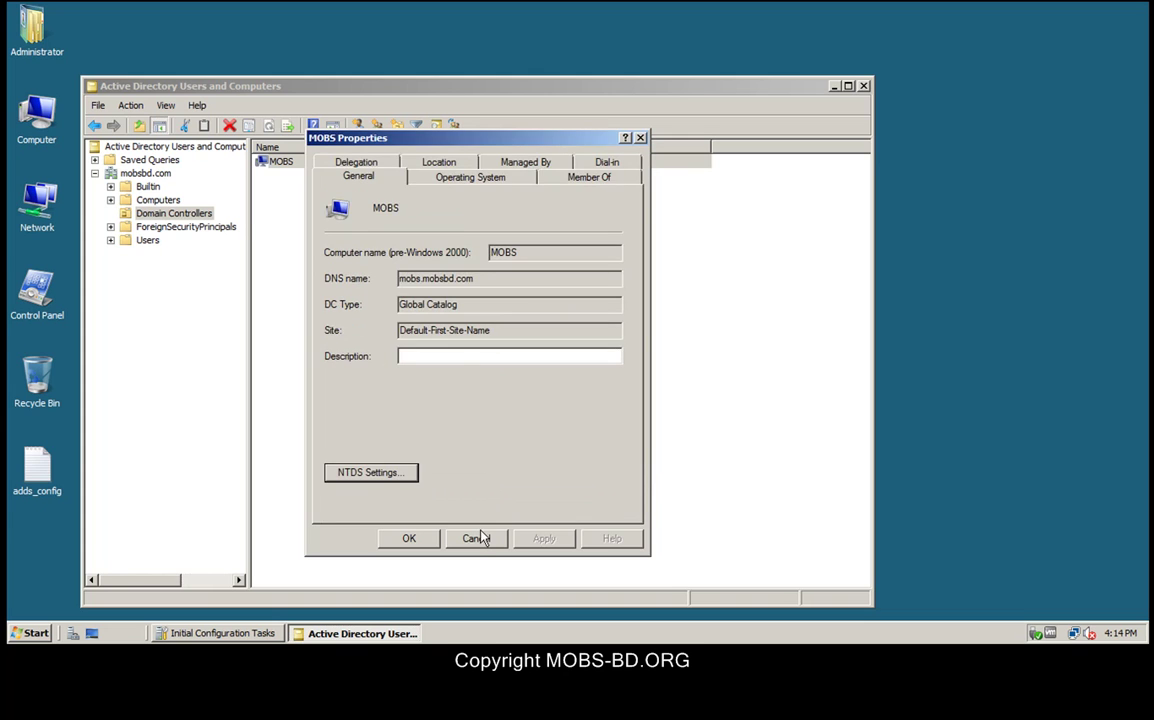
pyautogui.click(476, 539)
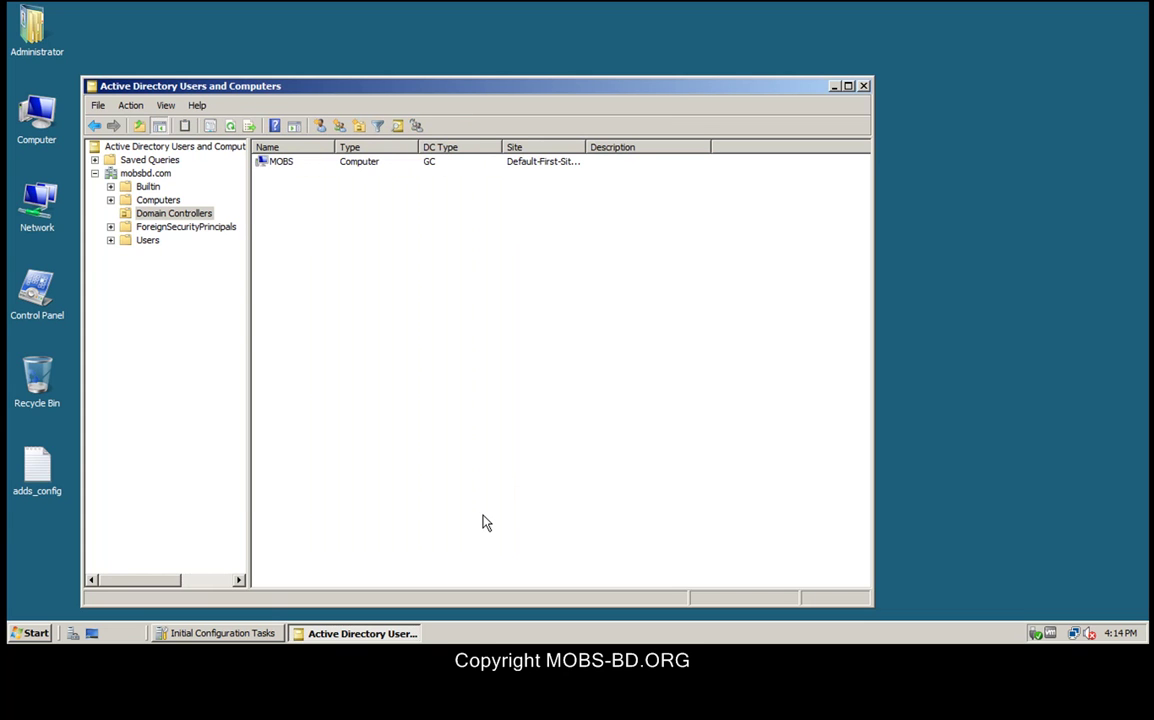
pyautogui.click(20, 628)
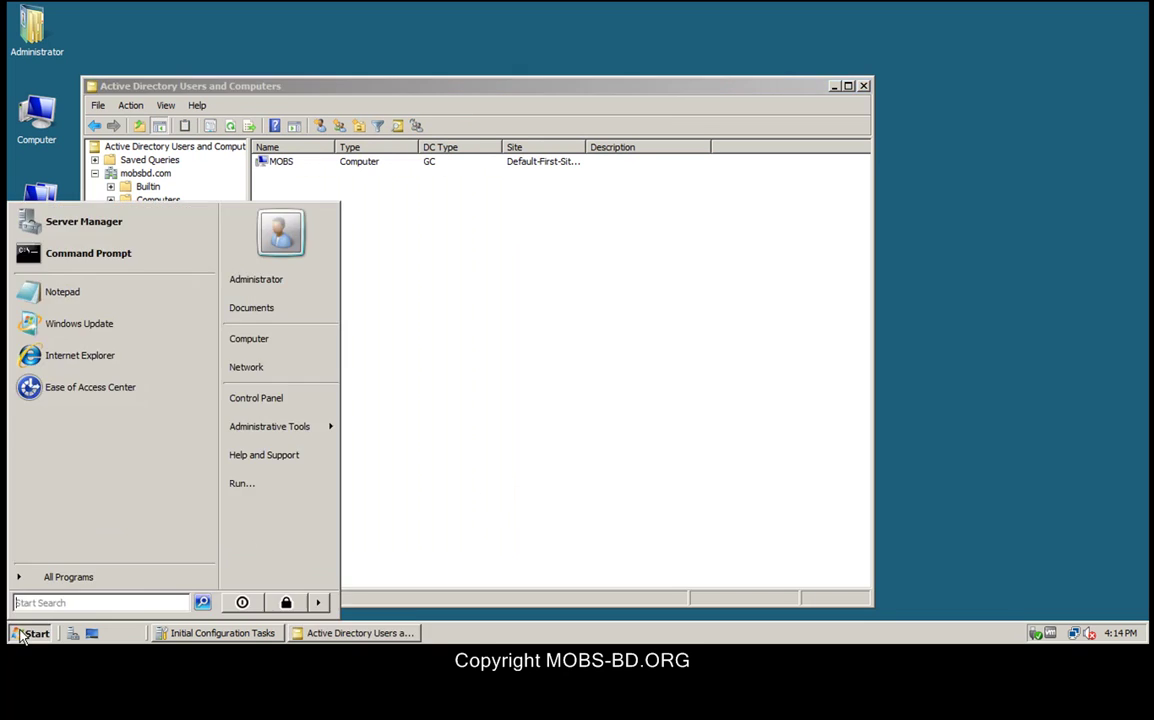
# Step: Launch cmd and ping mobsbd.com and then 172.16.144.1
pyautogui.click(258, 487)
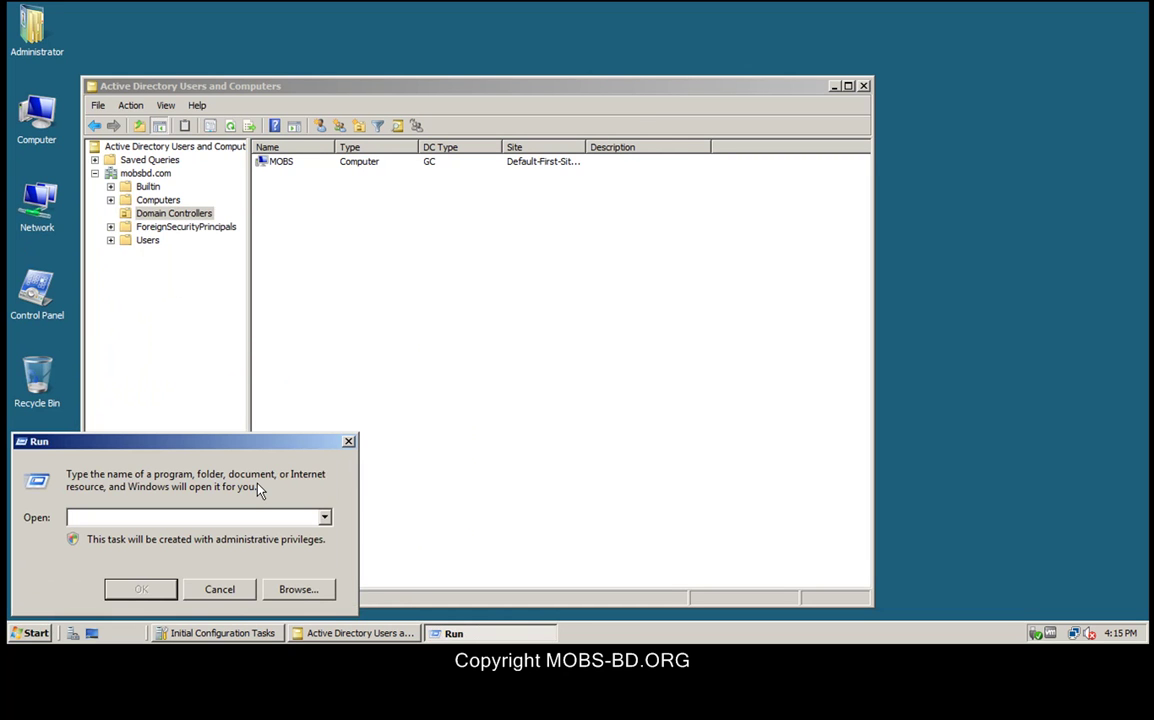
pyautogui.write('cmd')
pyautogui.press('Return')
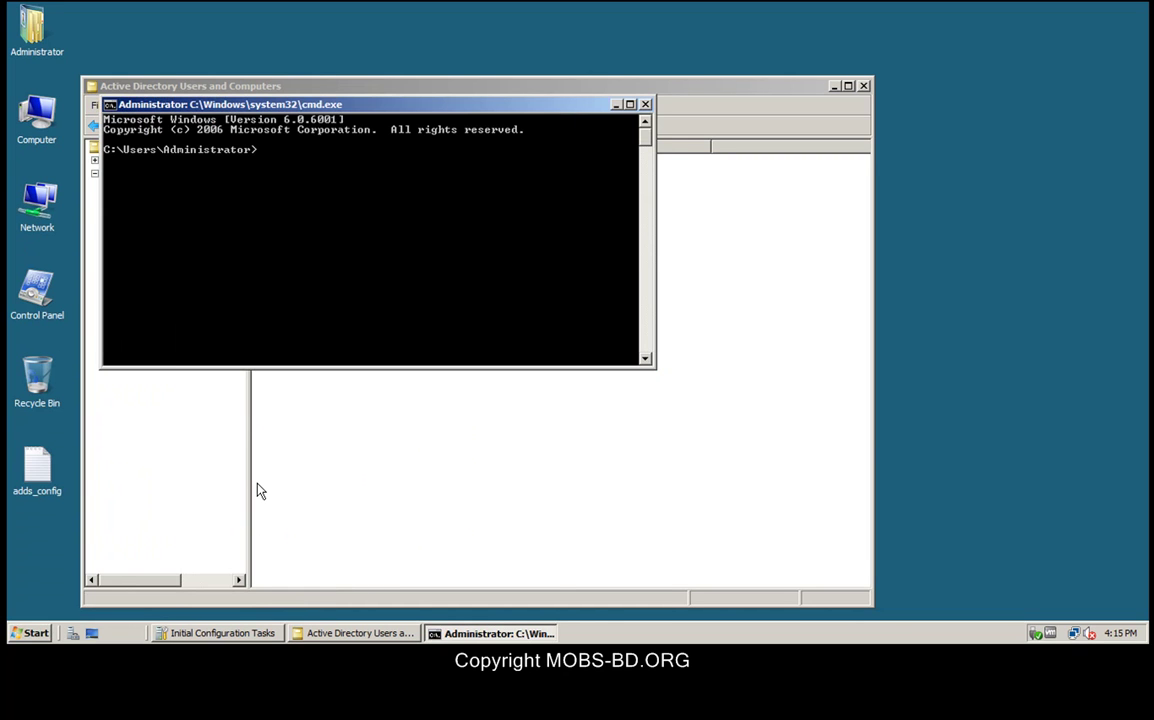
pyautogui.write('ping mobsbd.com')
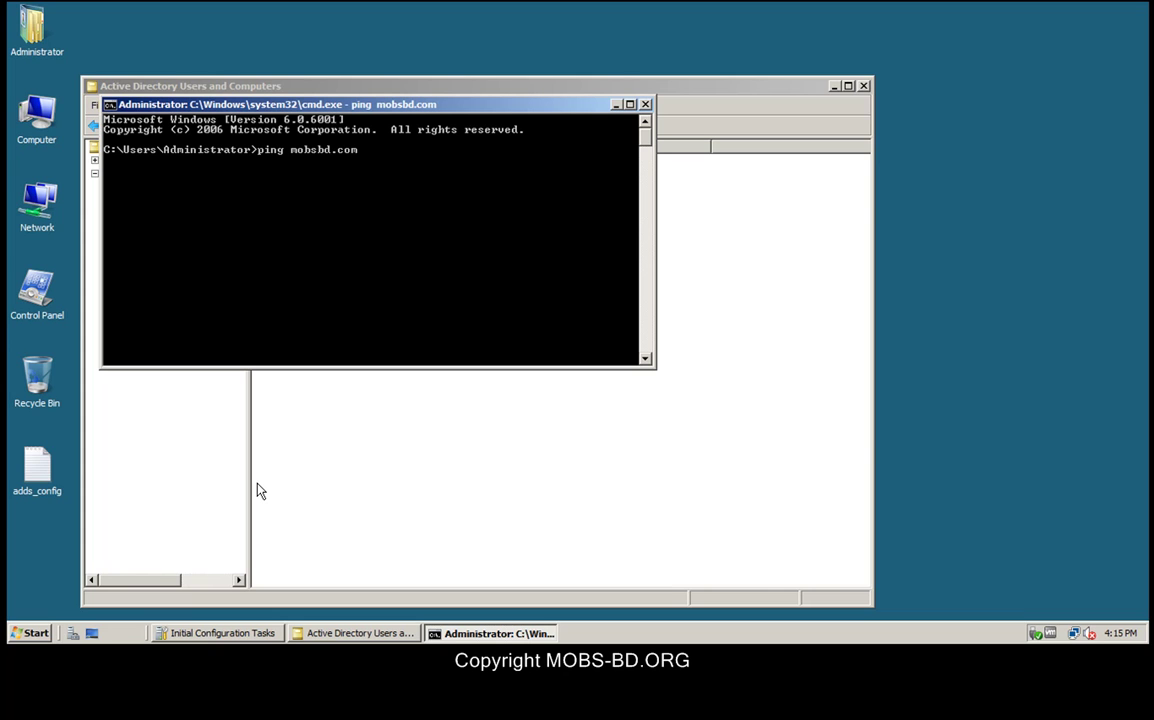
pyautogui.press('Return')
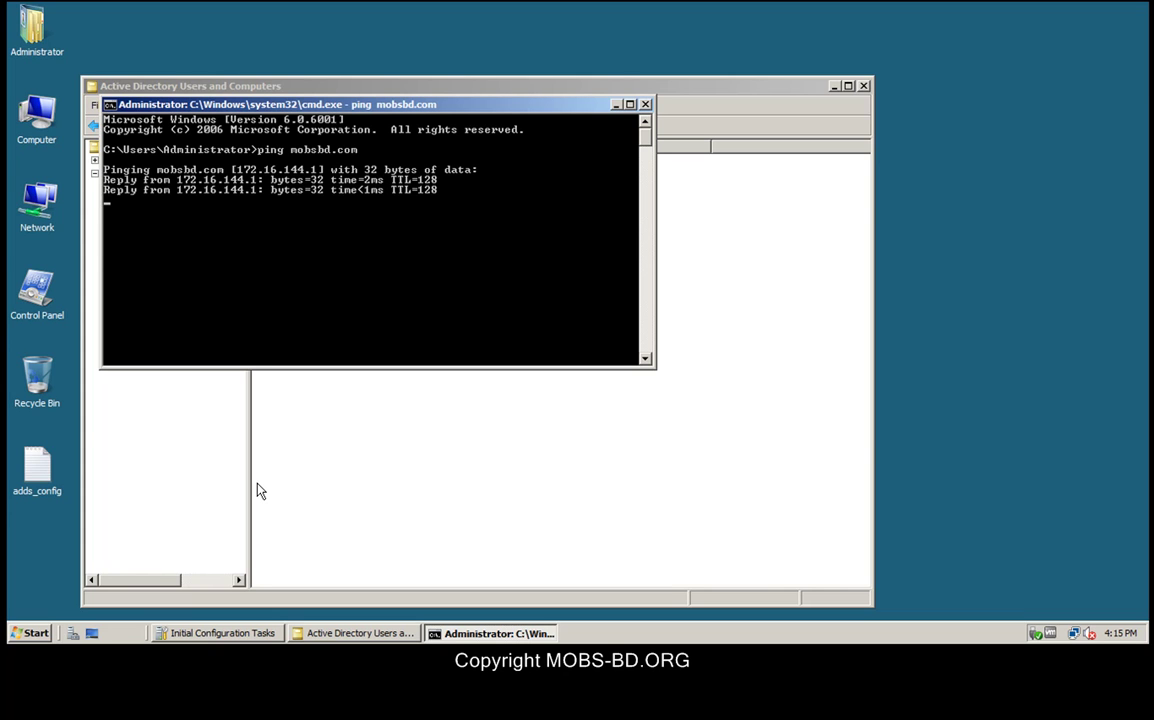
pyautogui.write('ping ')
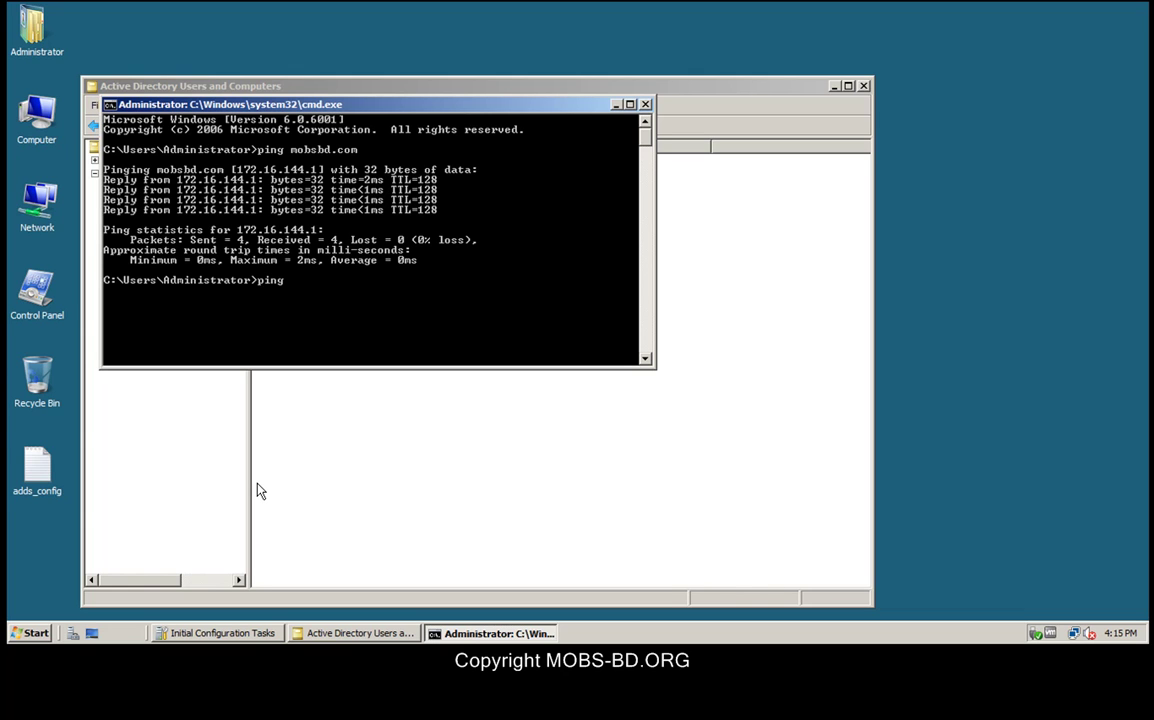
pyautogui.write('172.16.144.1')
pyautogui.press('Return')
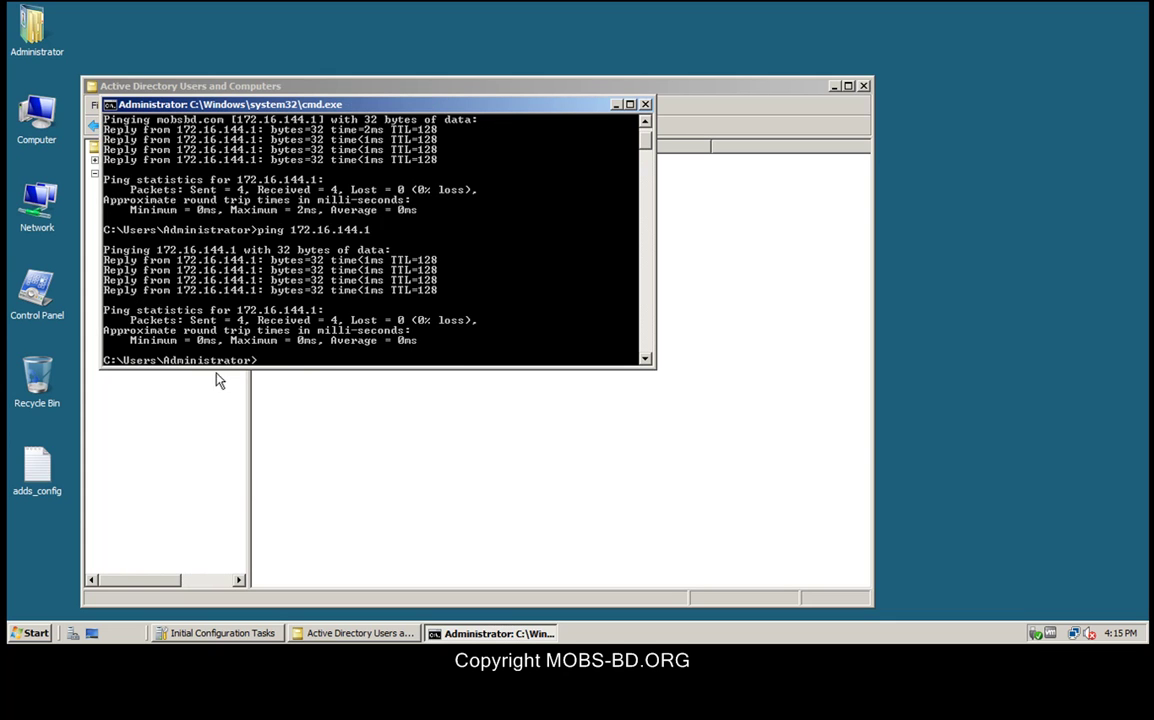
# Step: Copy 'mobsbd.com [172.16.144.1]' from the ping output, then exit the console
pyautogui.moveTo(302, 367); pyautogui.dragTo(309, 489)
pyautogui.scroll(2, 310, 462)
pyautogui.rightClick(323, 456)
pyautogui.click(350, 457)
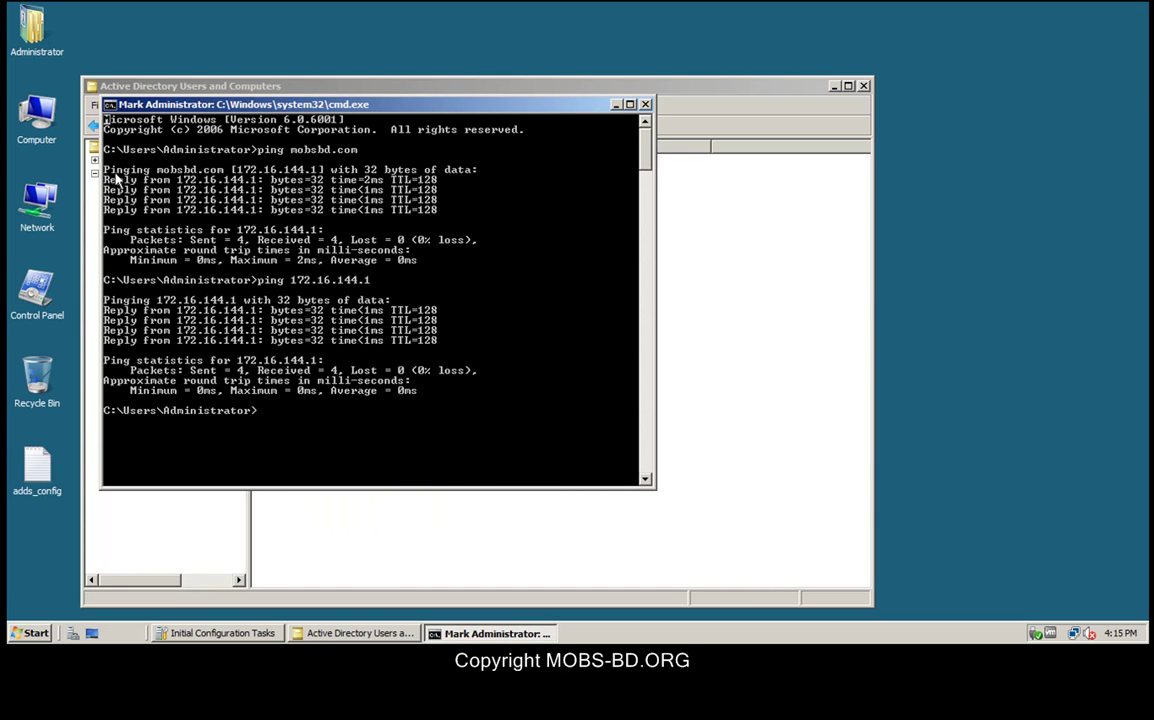
pyautogui.moveTo(103, 169); pyautogui.dragTo(228, 180)
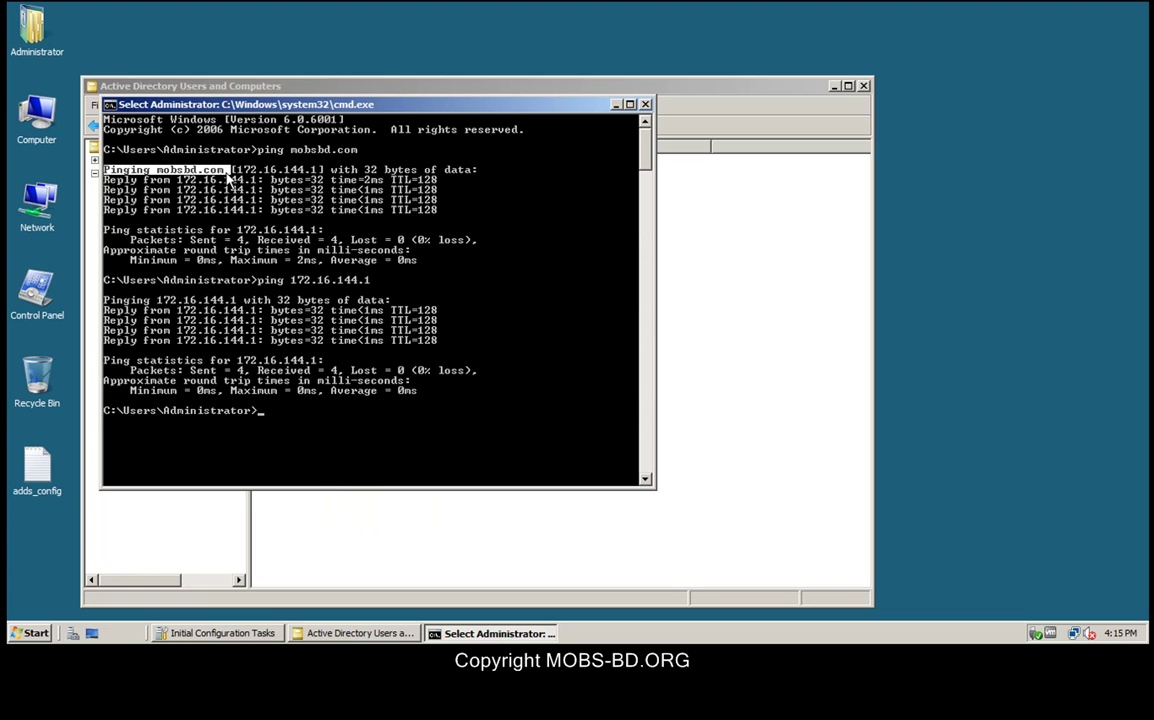
pyautogui.click(208, 171)
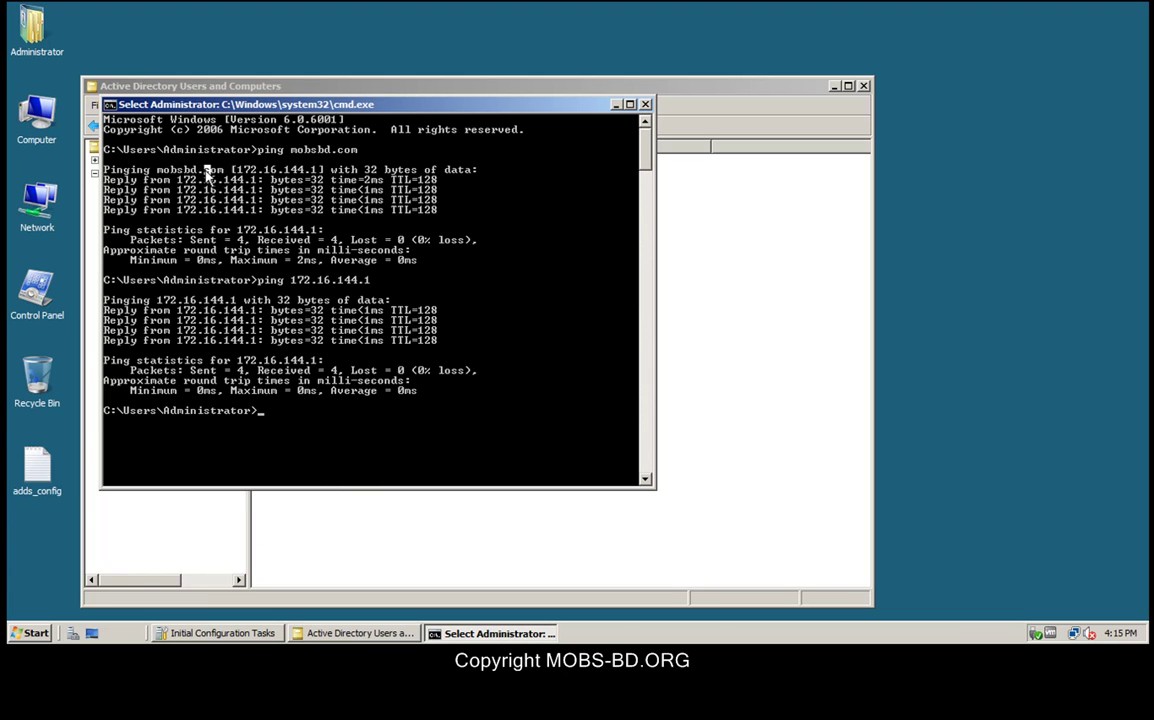
pyautogui.moveTo(162, 177); pyautogui.dragTo(213, 175)
pyautogui.moveTo(312, 175); pyautogui.dragTo(327, 174)
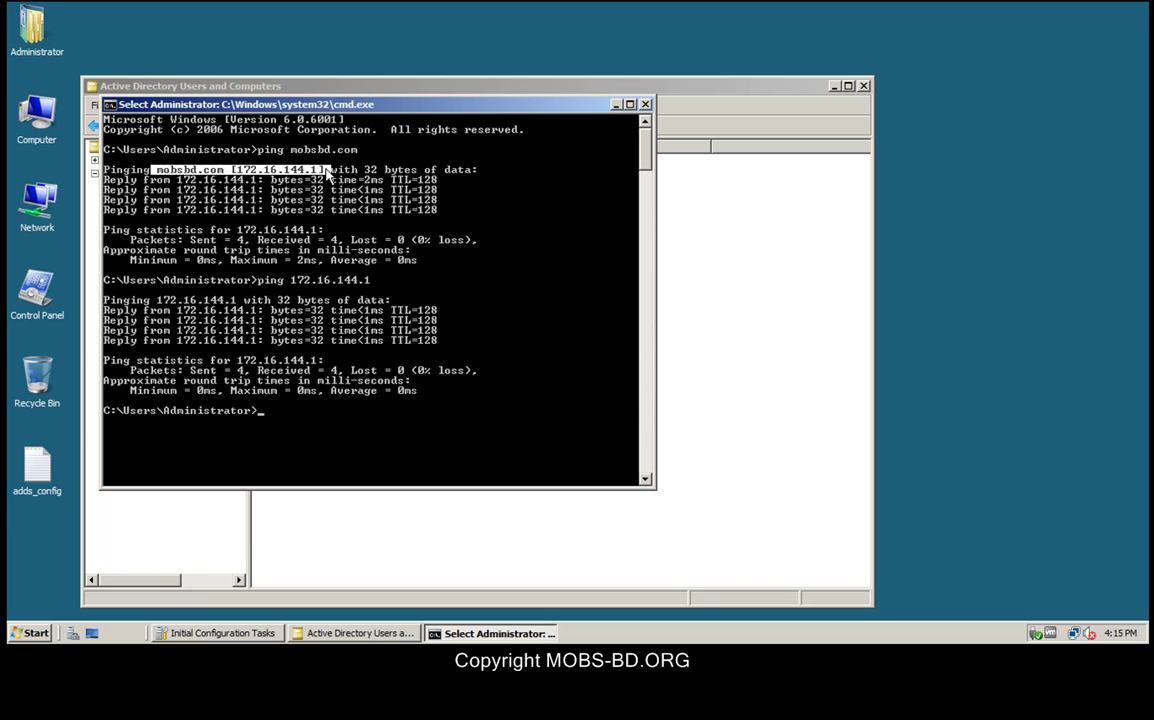
pyautogui.rightClick(523, 364)
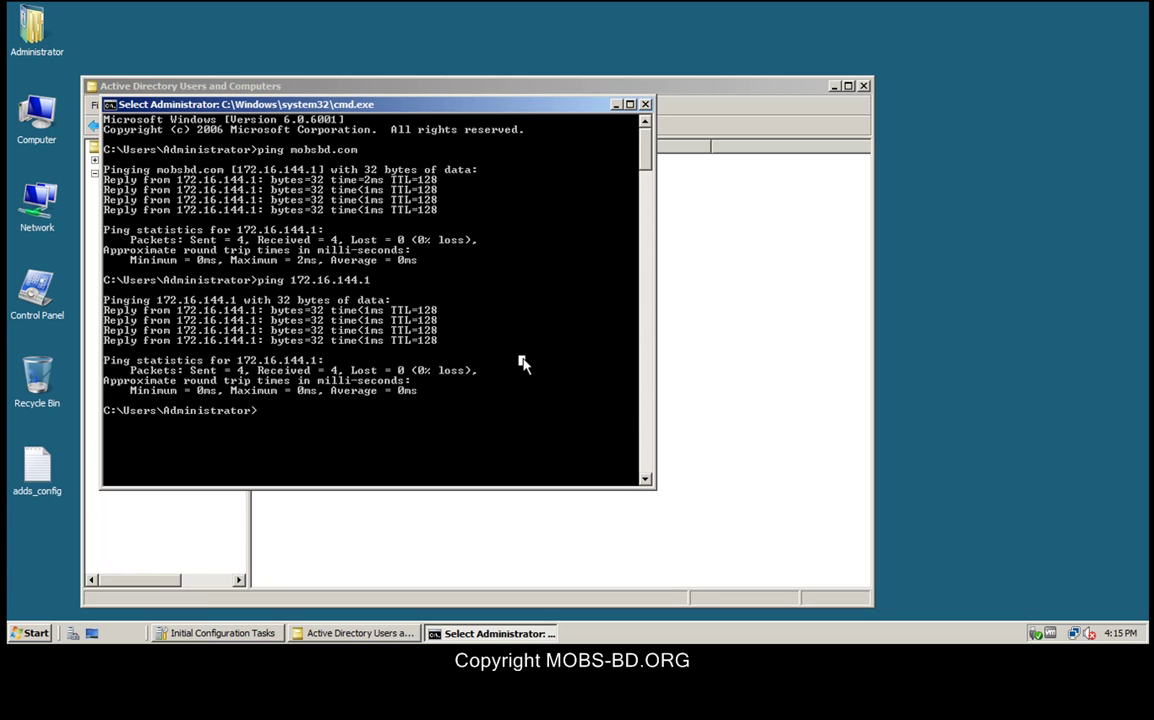
pyautogui.write('exit')
pyautogui.press('Return')
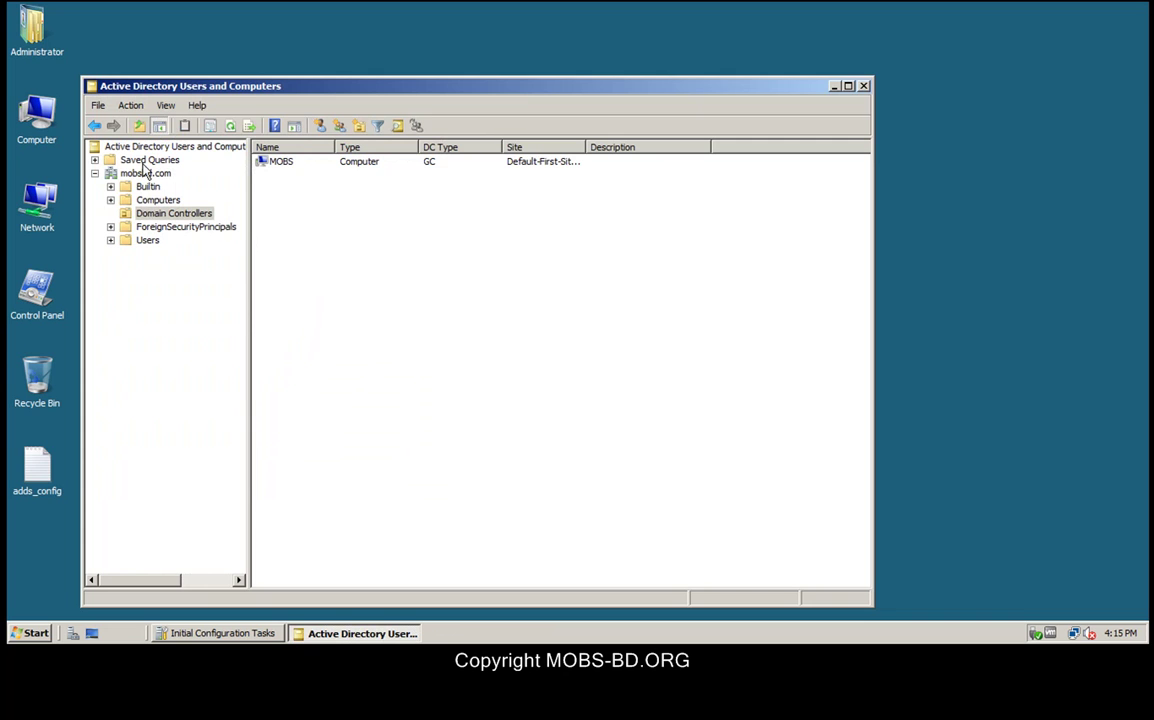
# Step: Open the mobsbd.com domain properties and begin changing its Managed By entry
pyautogui.click(94, 168)
pyautogui.click(113, 145)
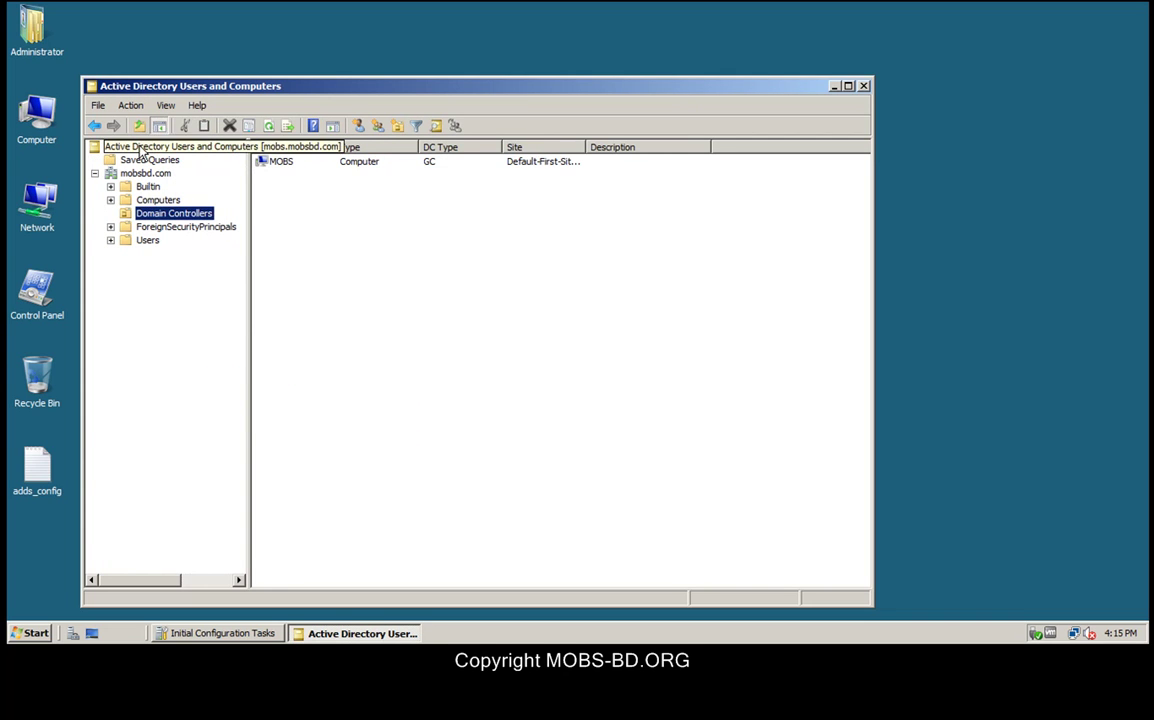
pyautogui.rightClick(142, 174)
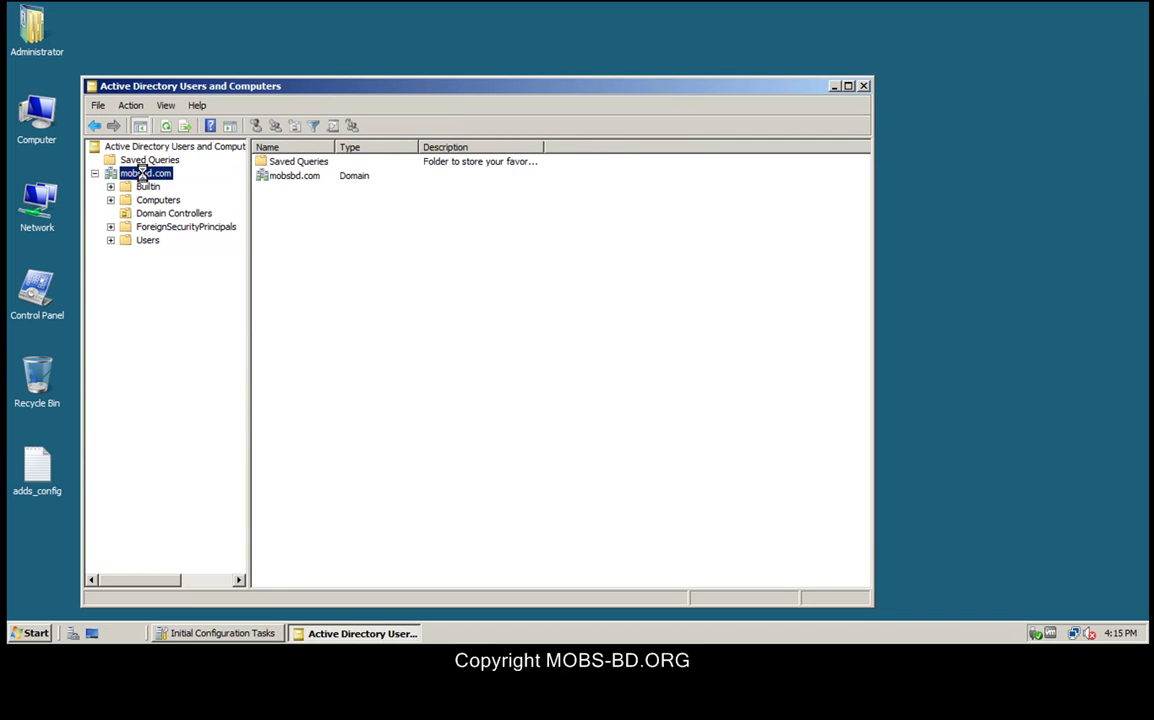
pyautogui.click(175, 309)
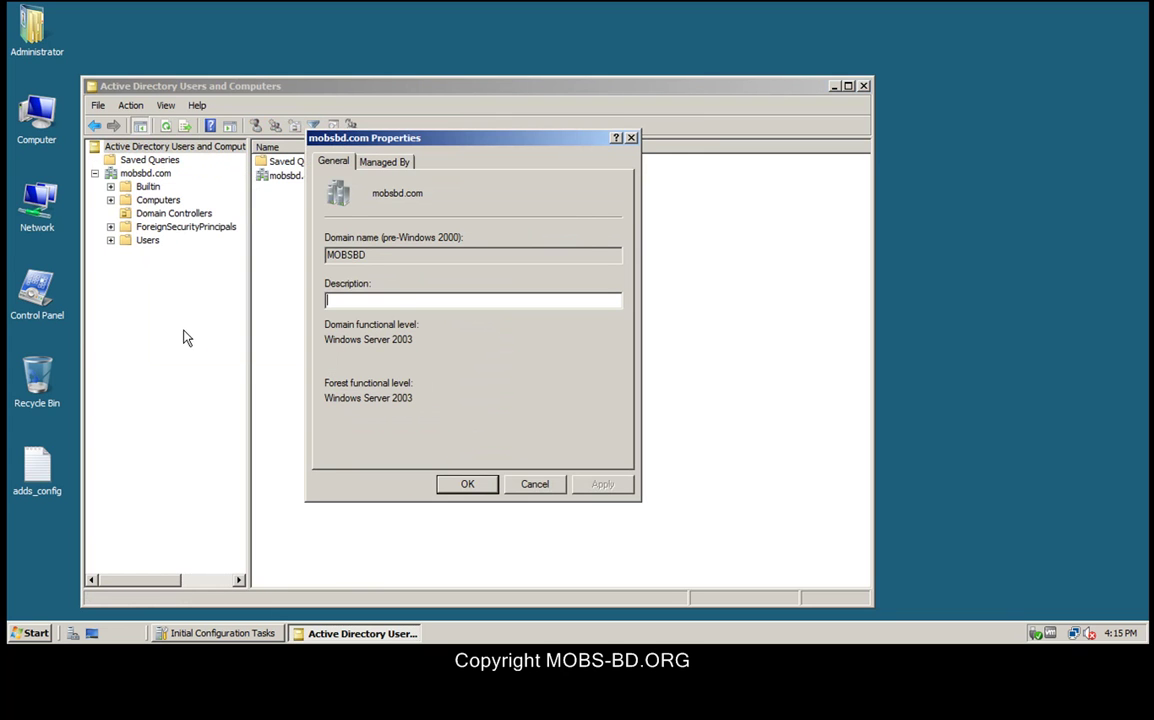
pyautogui.click(383, 162)
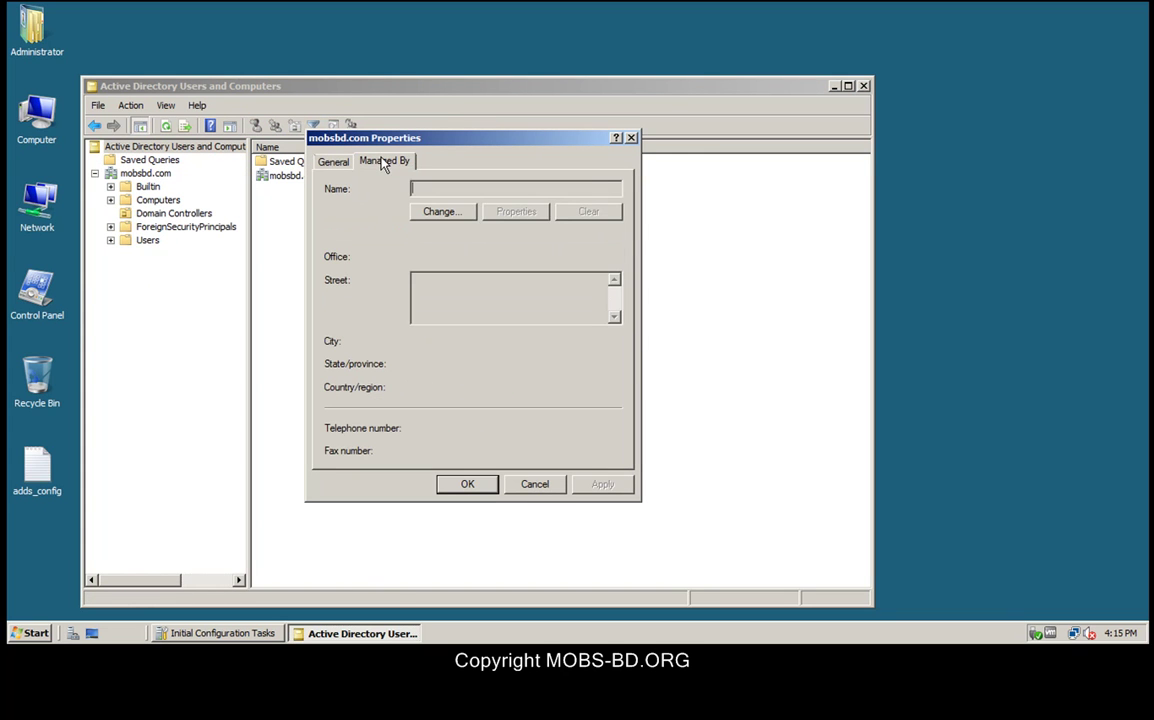
pyautogui.click(443, 213)
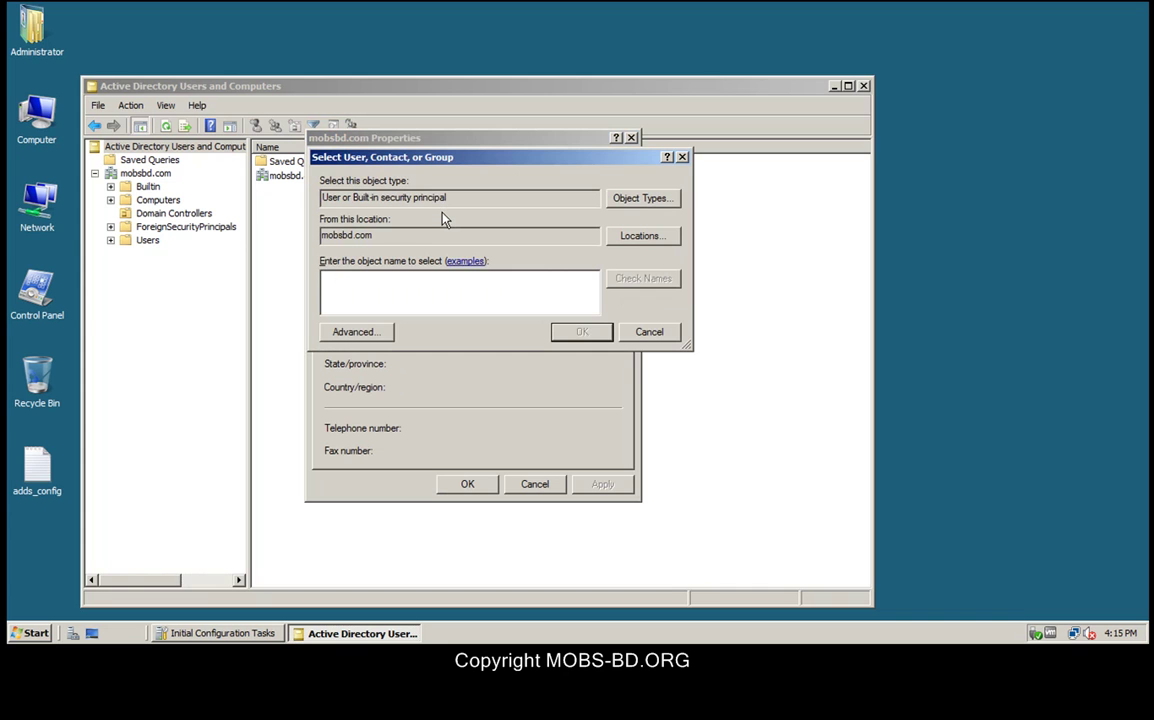
# Step: Search the domain's accounts, choose the user as manager, and apply it
pyautogui.click(356, 332)
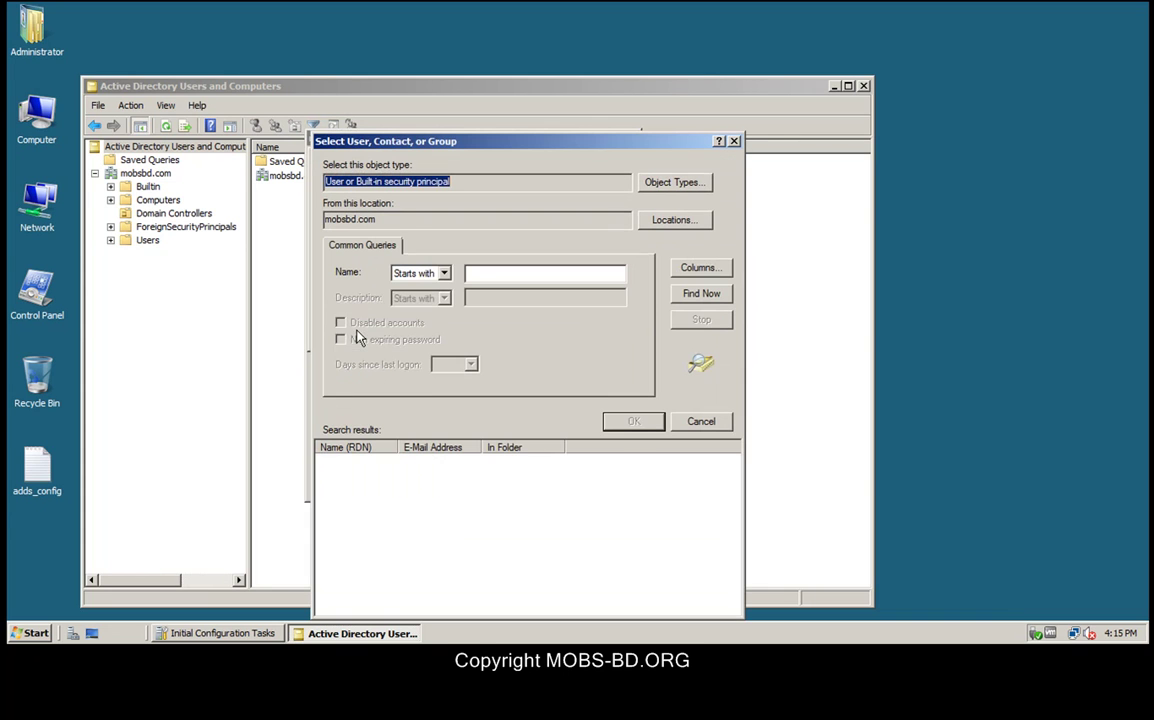
pyautogui.click(701, 295)
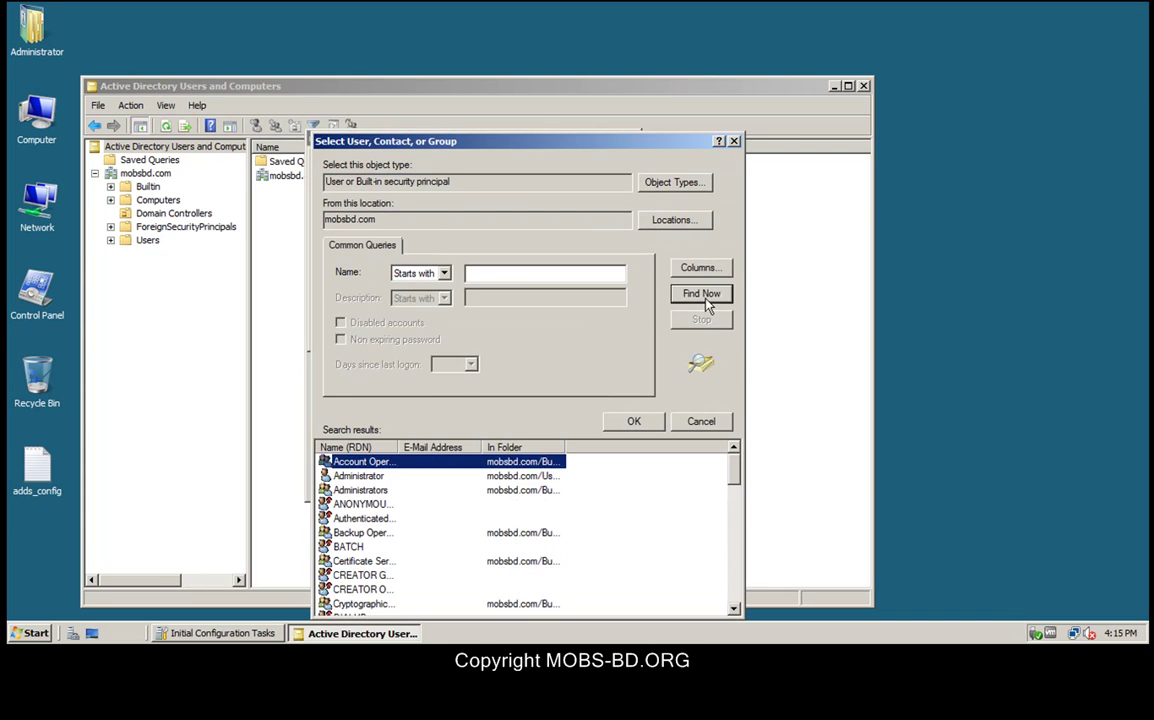
pyautogui.scroll(-8, 418, 587)
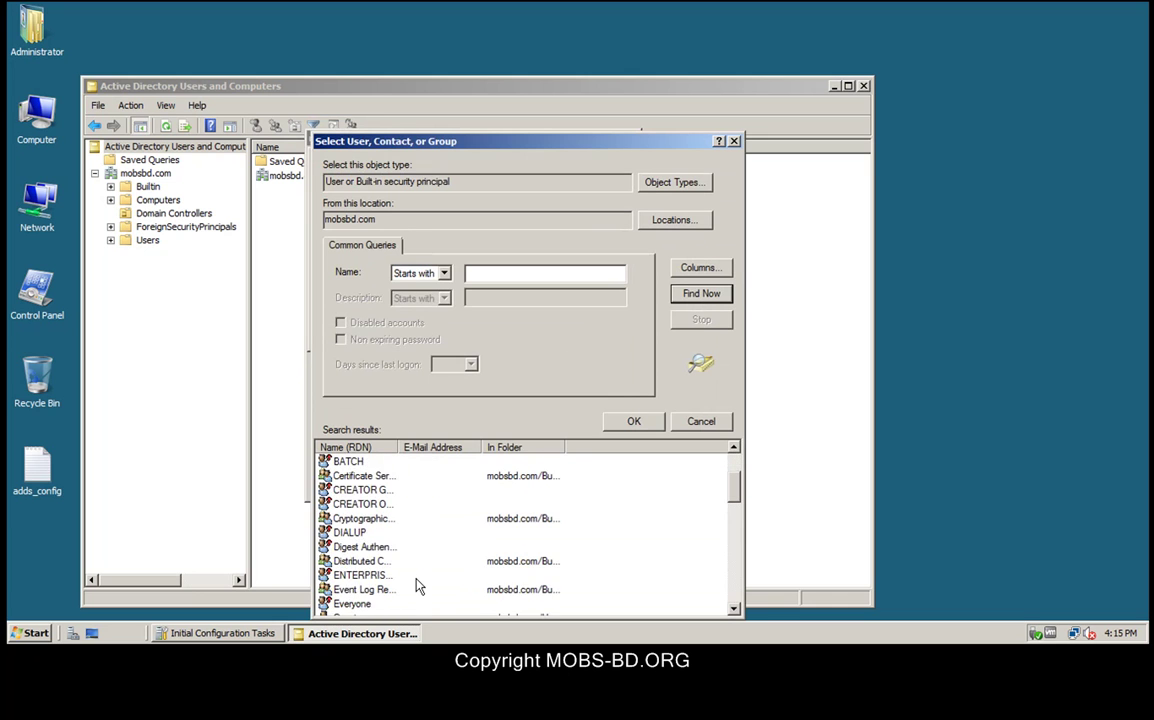
pyautogui.scroll(-4, 418, 587)
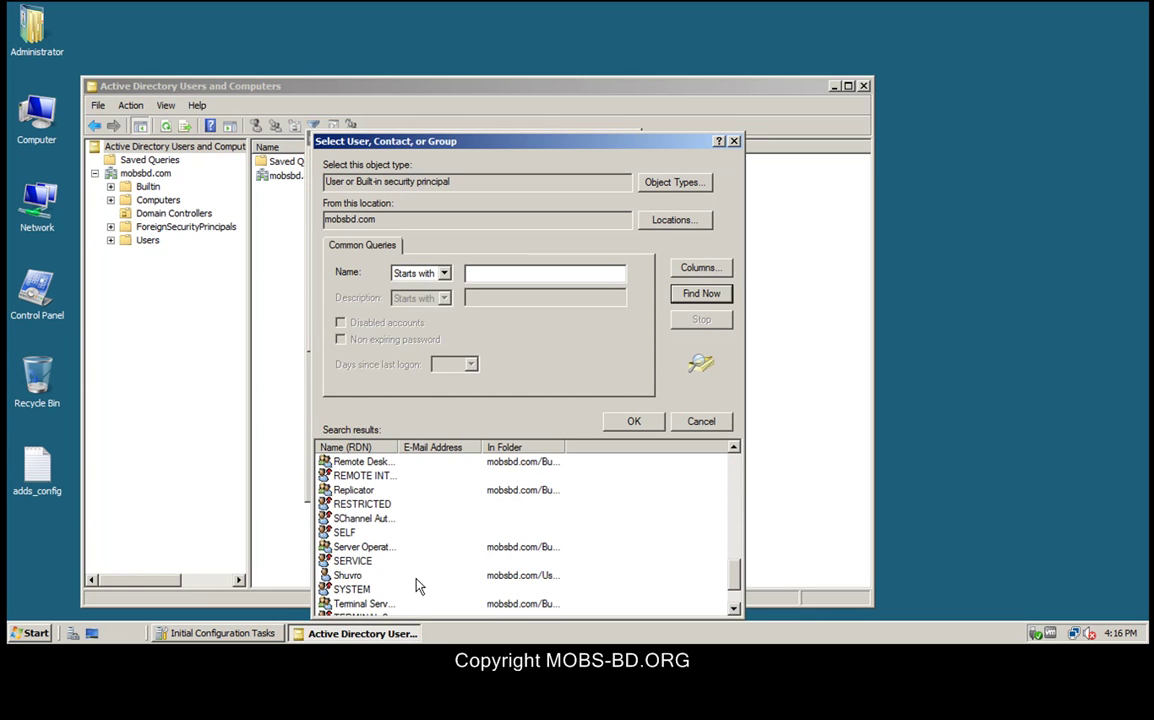
pyautogui.doubleClick(352, 576)
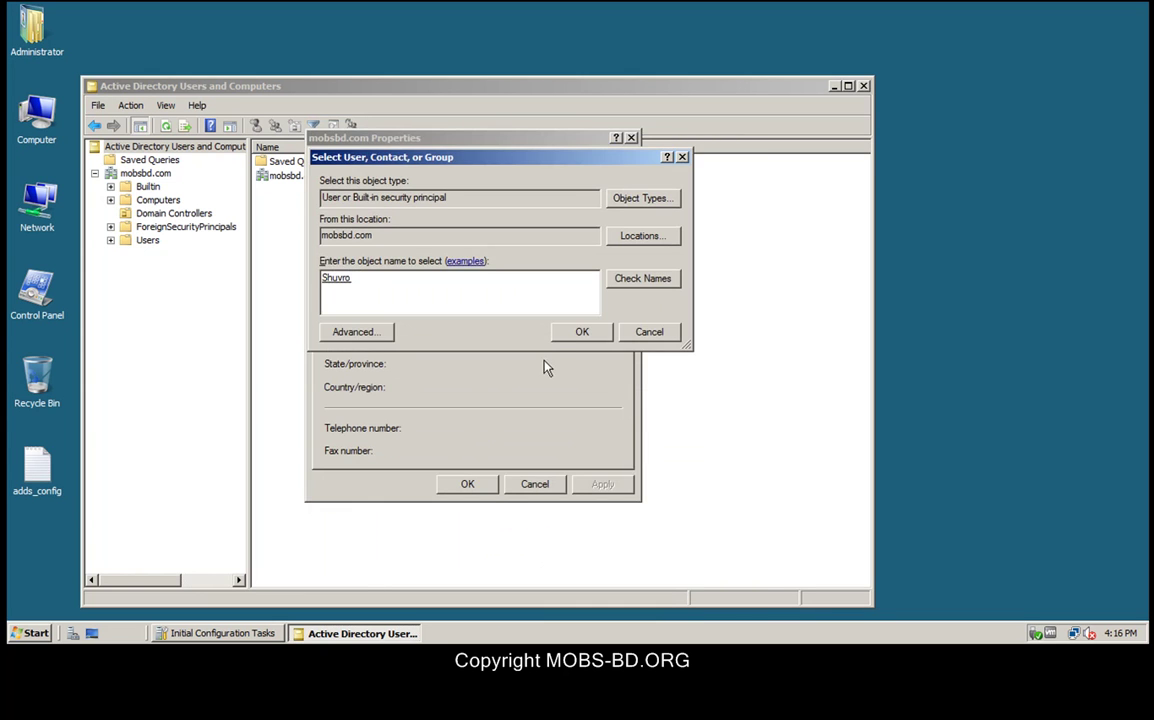
pyautogui.click(578, 333)
pyautogui.click(601, 484)
# Step: Give mobsbd.com the description 'The first DC' and save the properties
pyautogui.click(330, 163)
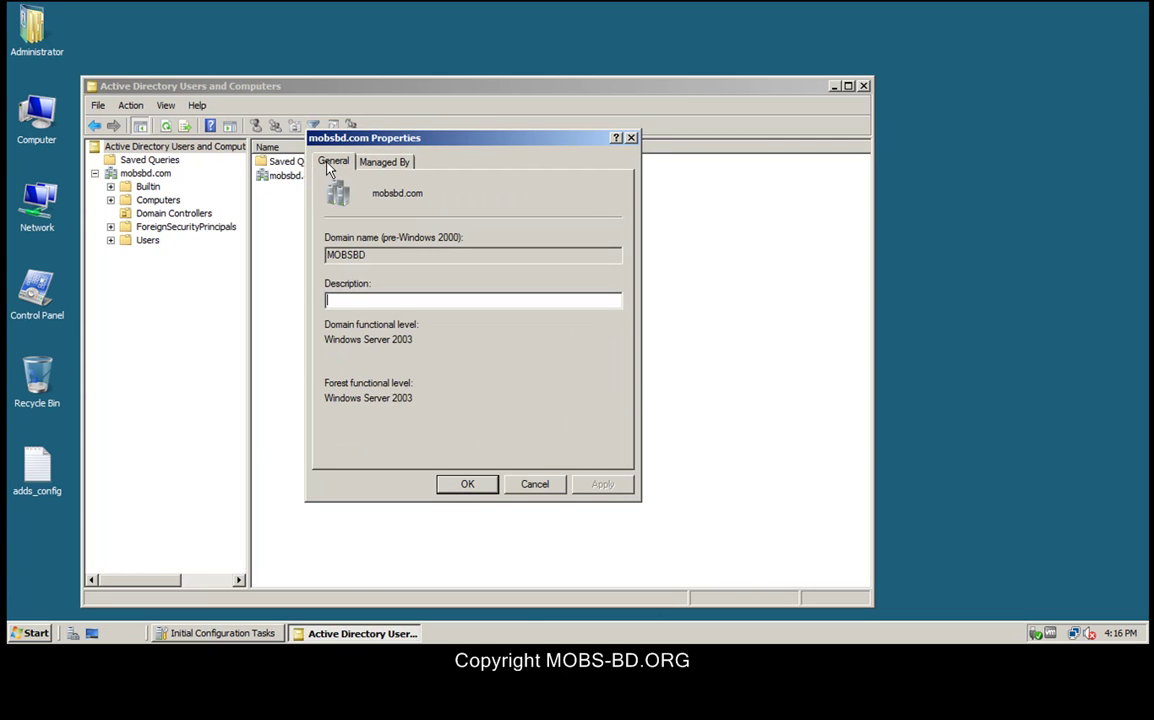
pyautogui.press('Tab')
pyautogui.press('Tab')
pyautogui.write('The first DC')
pyautogui.click(469, 483)
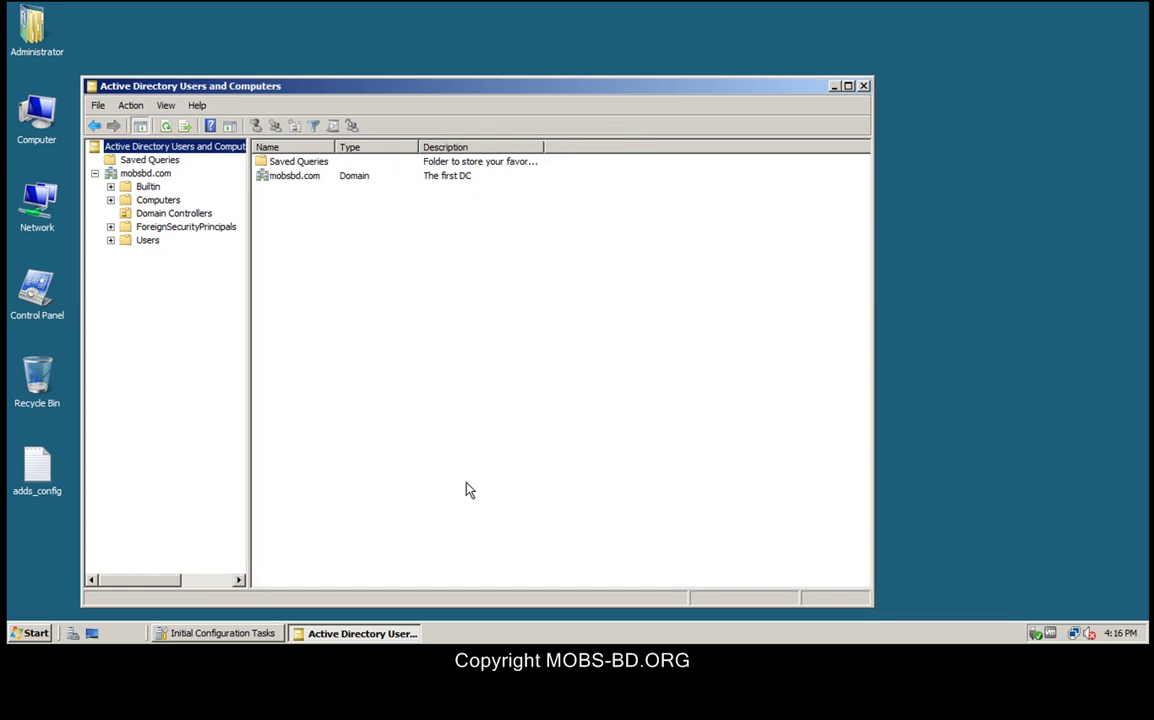
# Step: Reopen mobsbd.com properties to read its Windows Server 2003 forest and domain functional levels
pyautogui.rightClick(158, 174)
pyautogui.click(238, 338)
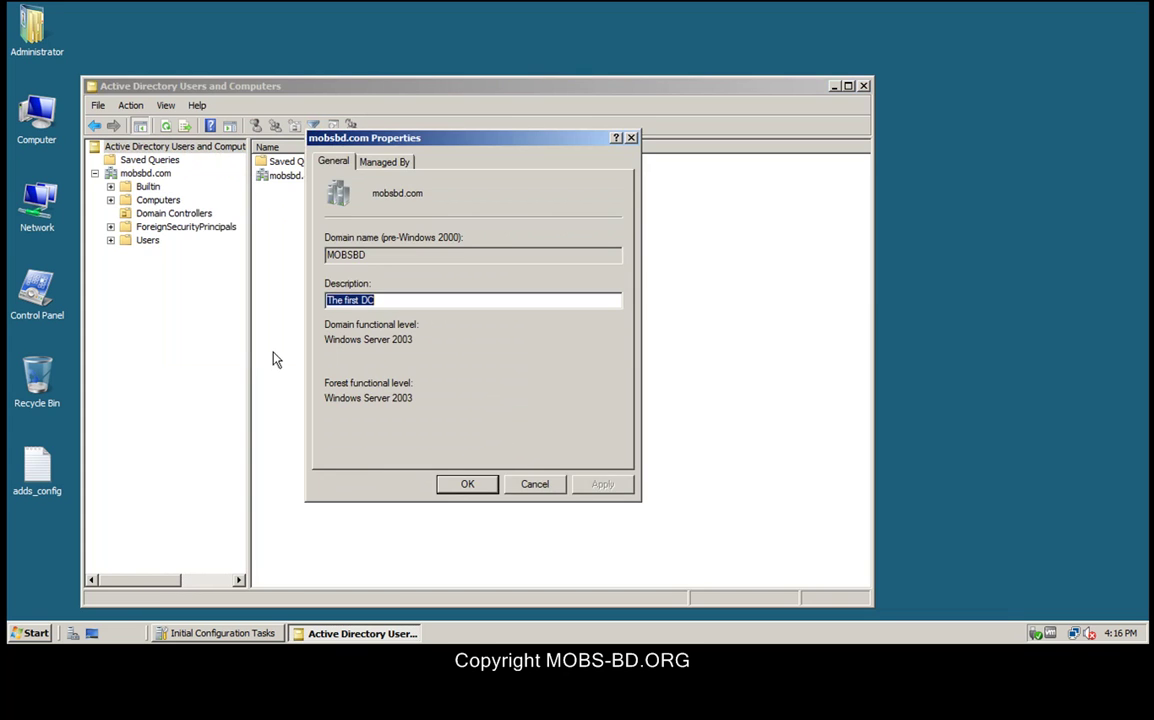
pyautogui.moveTo(414, 397); pyautogui.dragTo(312, 396)
pyautogui.moveTo(419, 340); pyautogui.dragTo(314, 341)
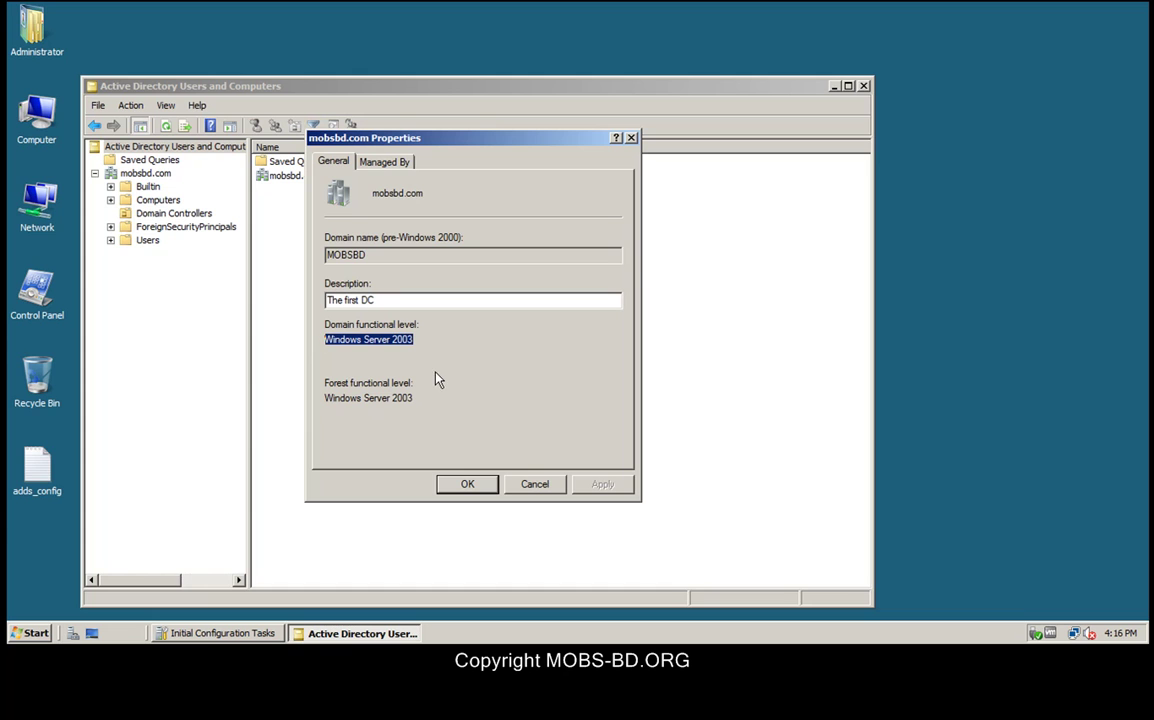
pyautogui.click(401, 340)
pyautogui.click(466, 488)
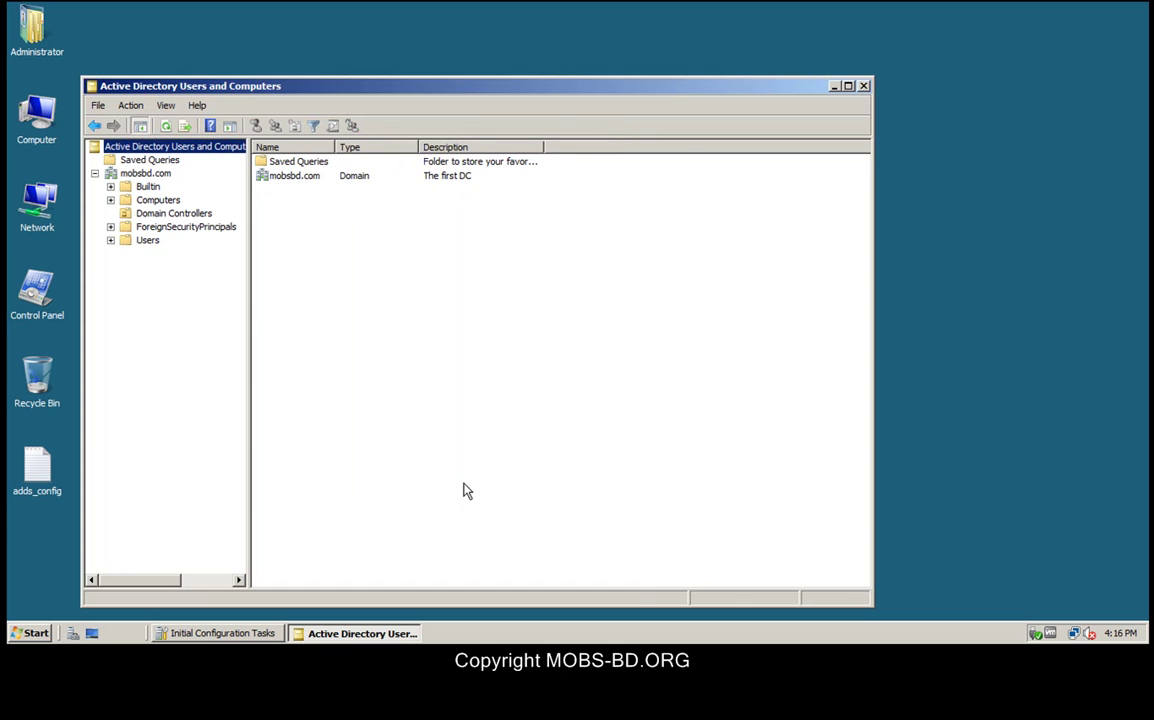
# Step: List the Users container with a wider Name column, then show Start menu All Programs
pyautogui.click(146, 242)
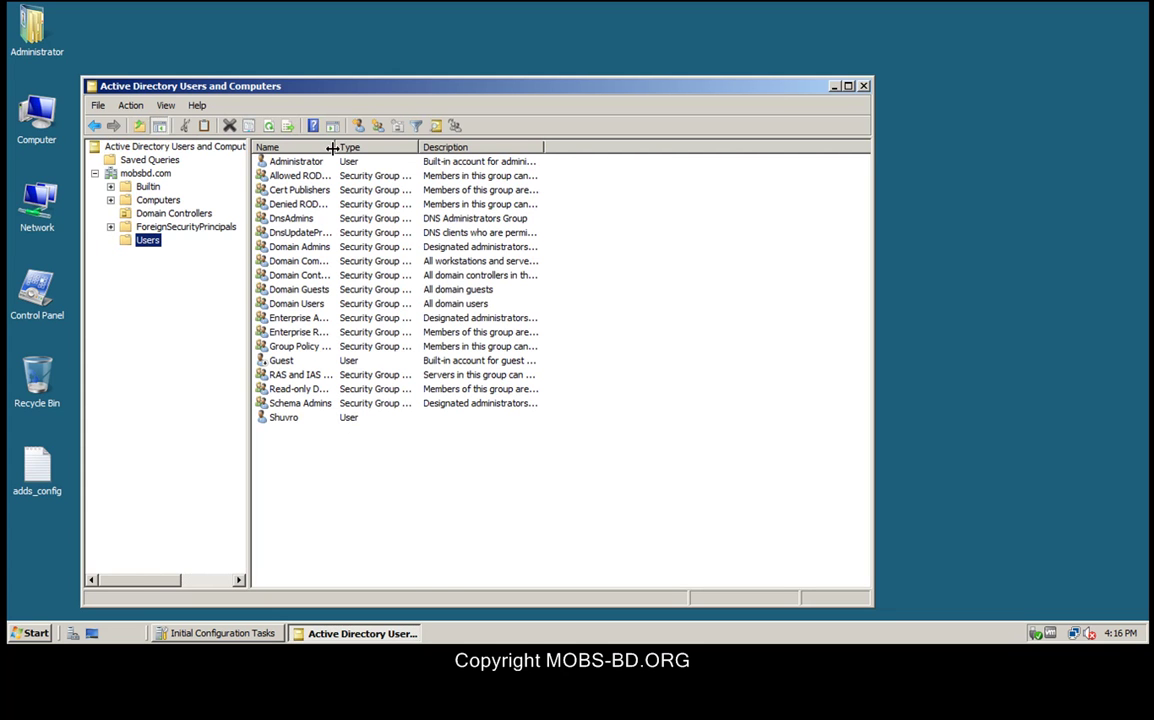
pyautogui.click(438, 163)
pyautogui.moveTo(438, 163)
pyautogui.mouseDown()
pyautogui.moveTo(402, 160)
pyautogui.moveTo(445, 160)
pyautogui.mouseUp()
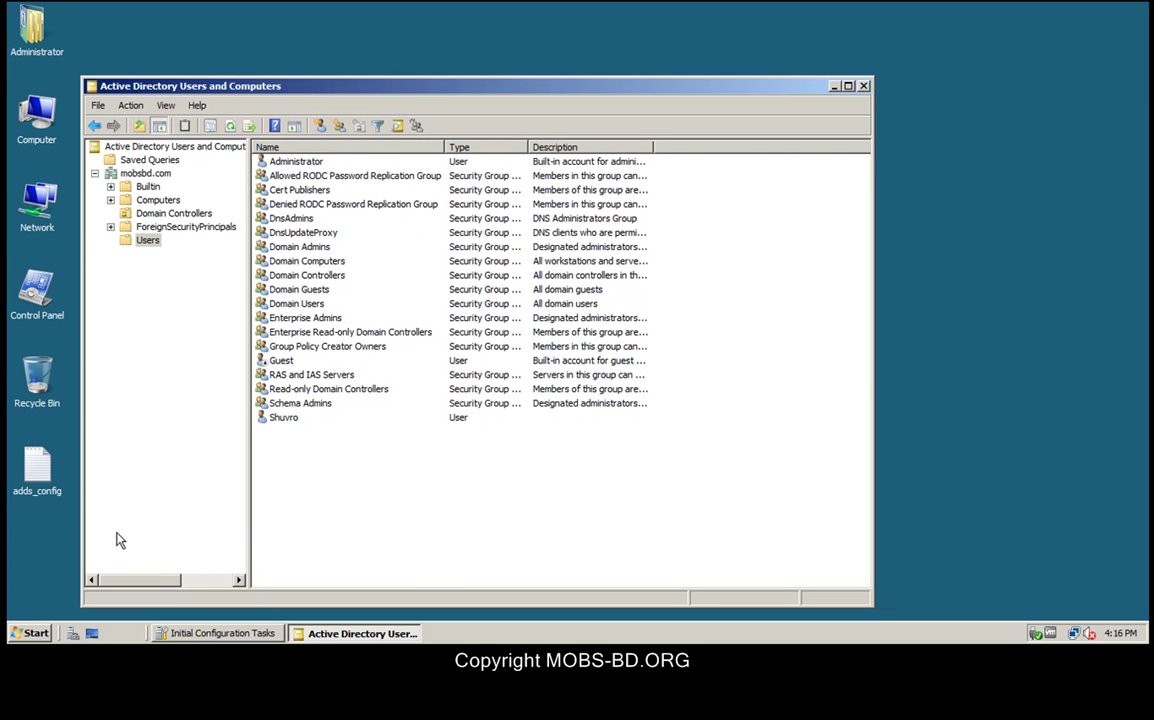
pyautogui.click(42, 634)
pyautogui.click(84, 577)
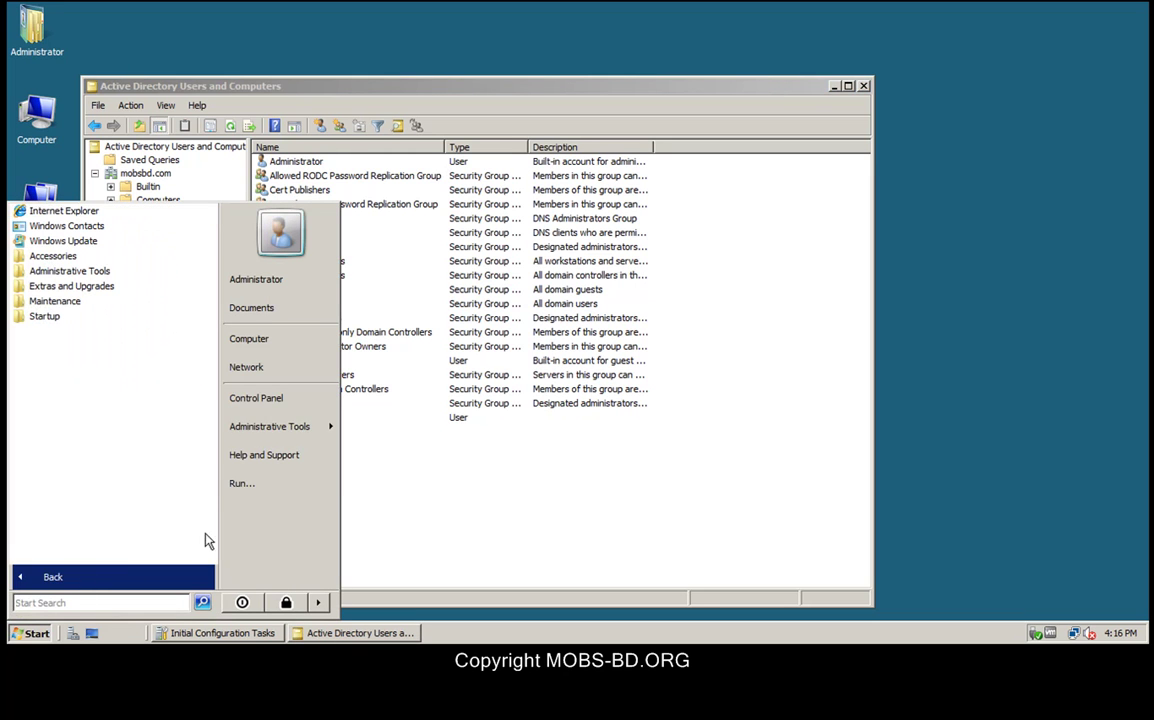
# Step: Launch DNS Manager and browse MOBS > Forward Lookup Zones > _msdcs.mobsbd.com > dc > _tcp
pyautogui.moveTo(268, 430)
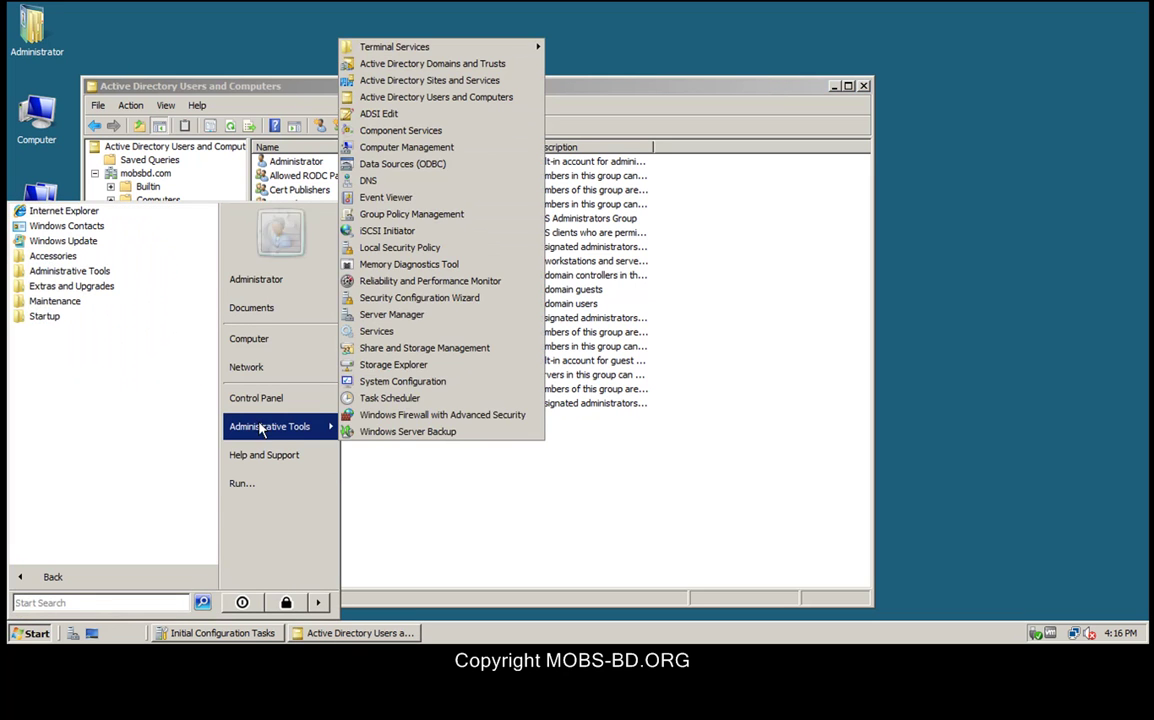
pyautogui.click(404, 184)
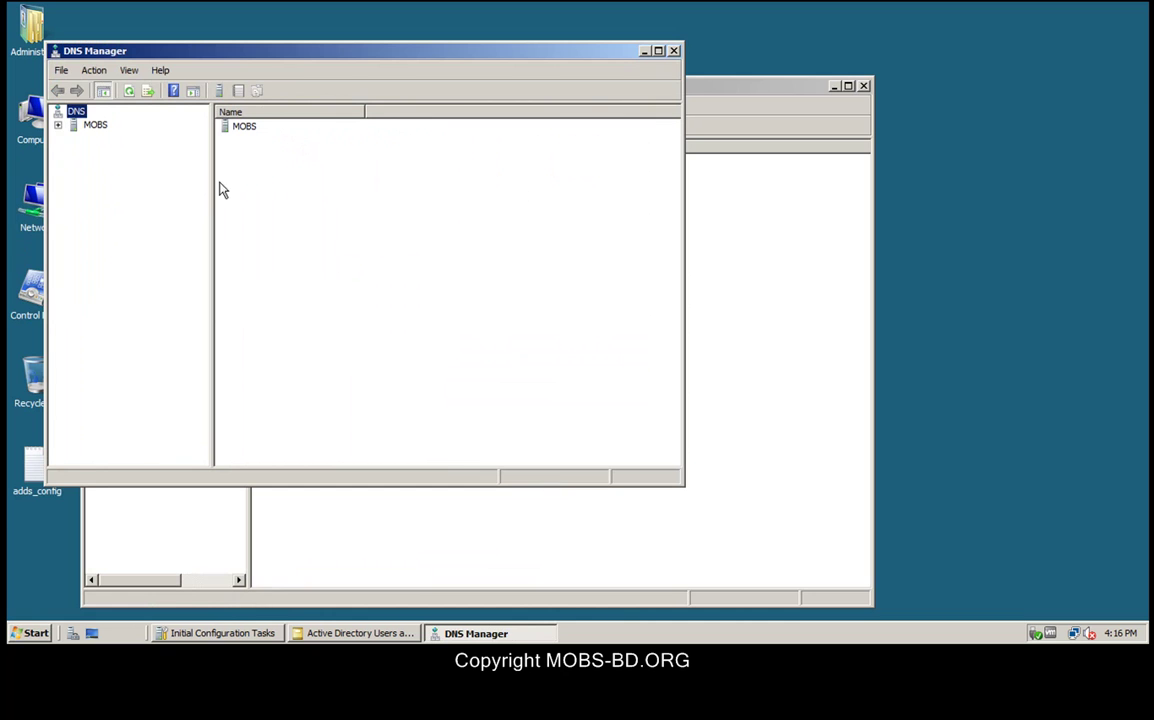
pyautogui.doubleClick(94, 125)
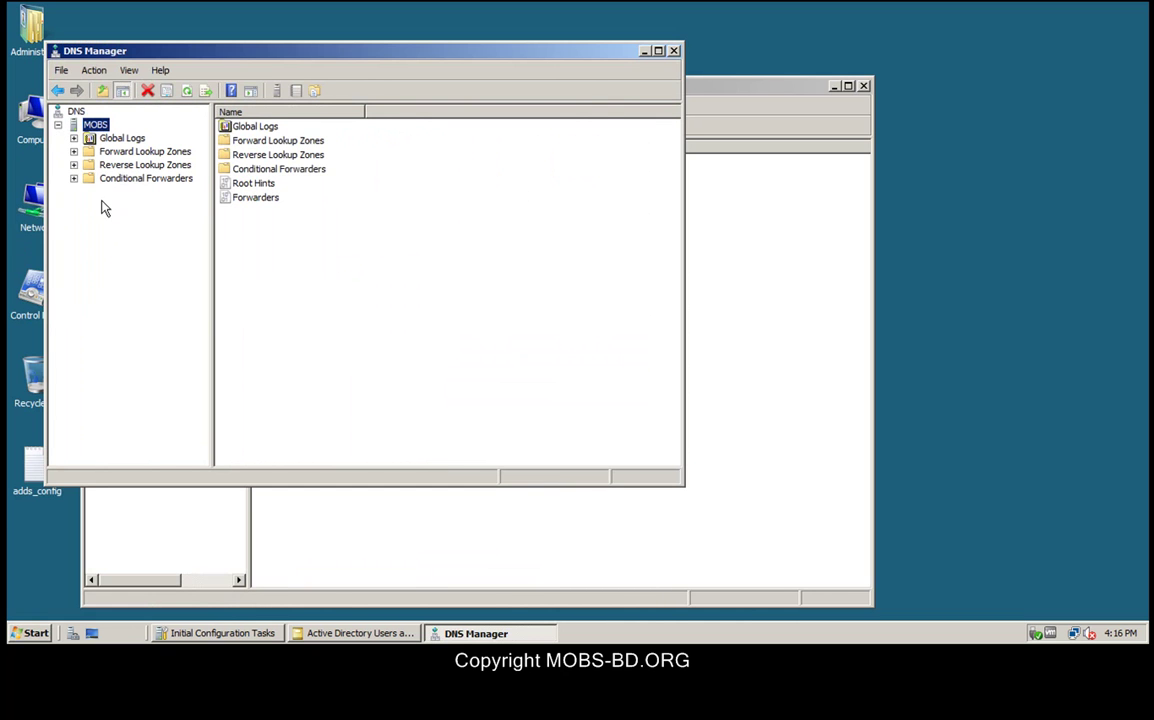
pyautogui.click(115, 152)
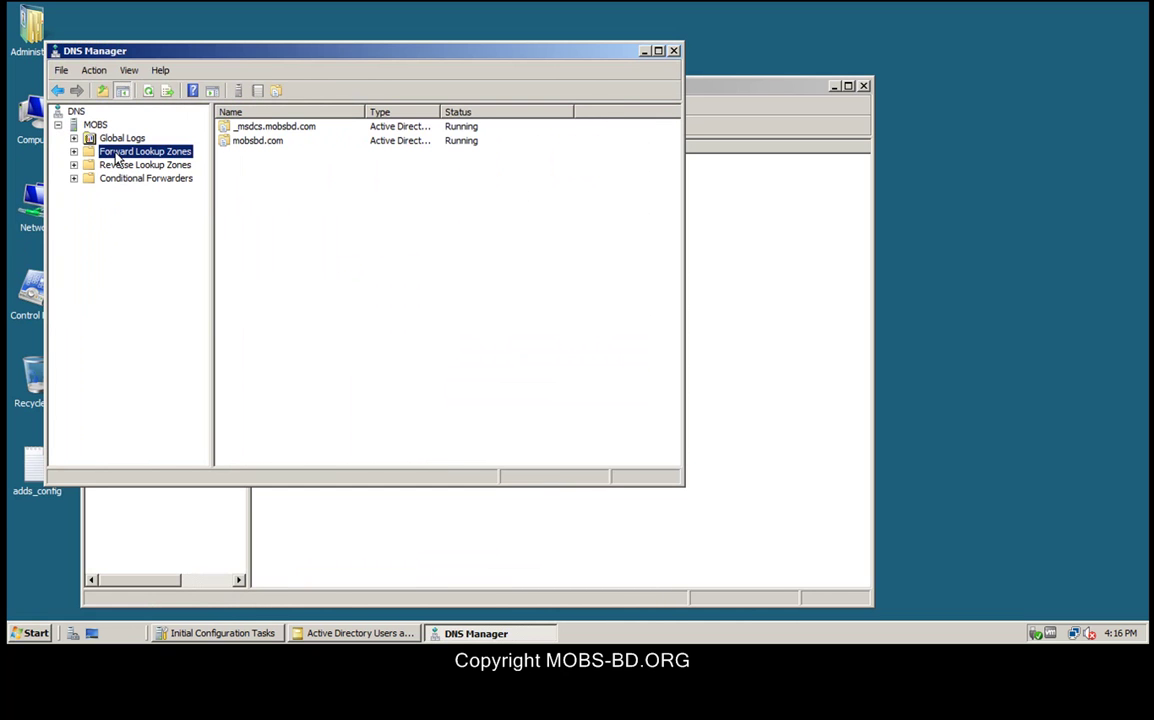
pyautogui.doubleClick(247, 128)
pyautogui.click(237, 128)
pyautogui.doubleClick(237, 128)
pyautogui.doubleClick(240, 141)
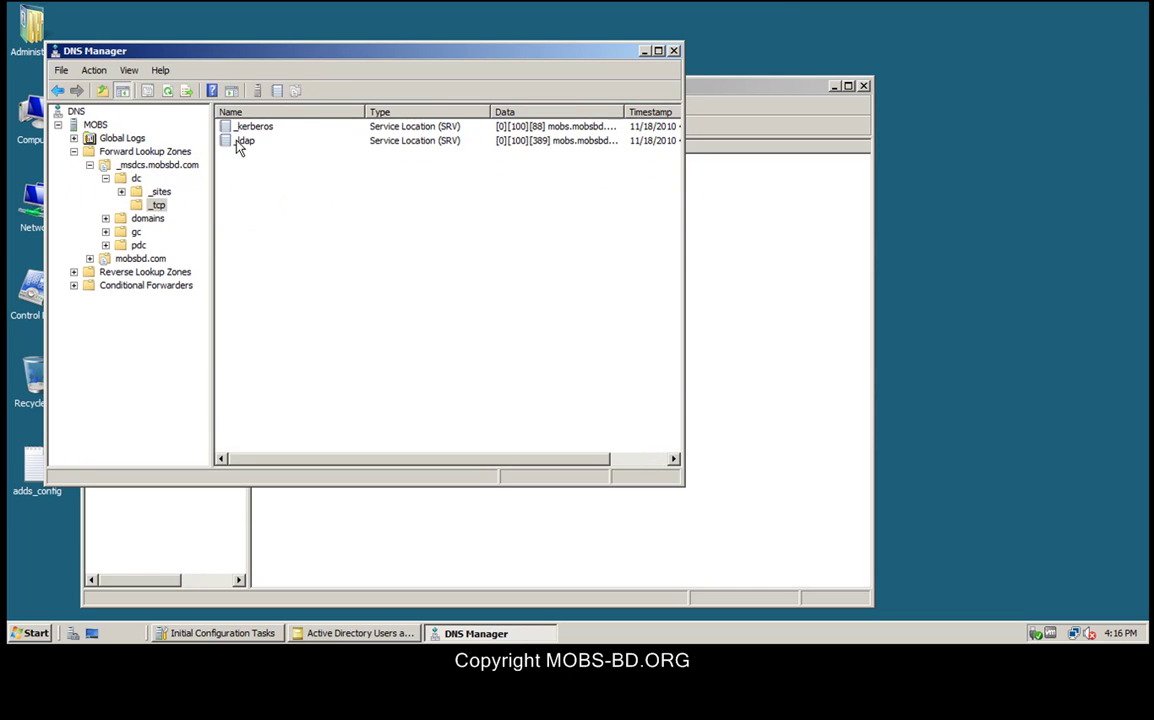
# Step: Inspect the _ldap SRV record's host and permissions, then close both consoles
pyautogui.click(241, 143)
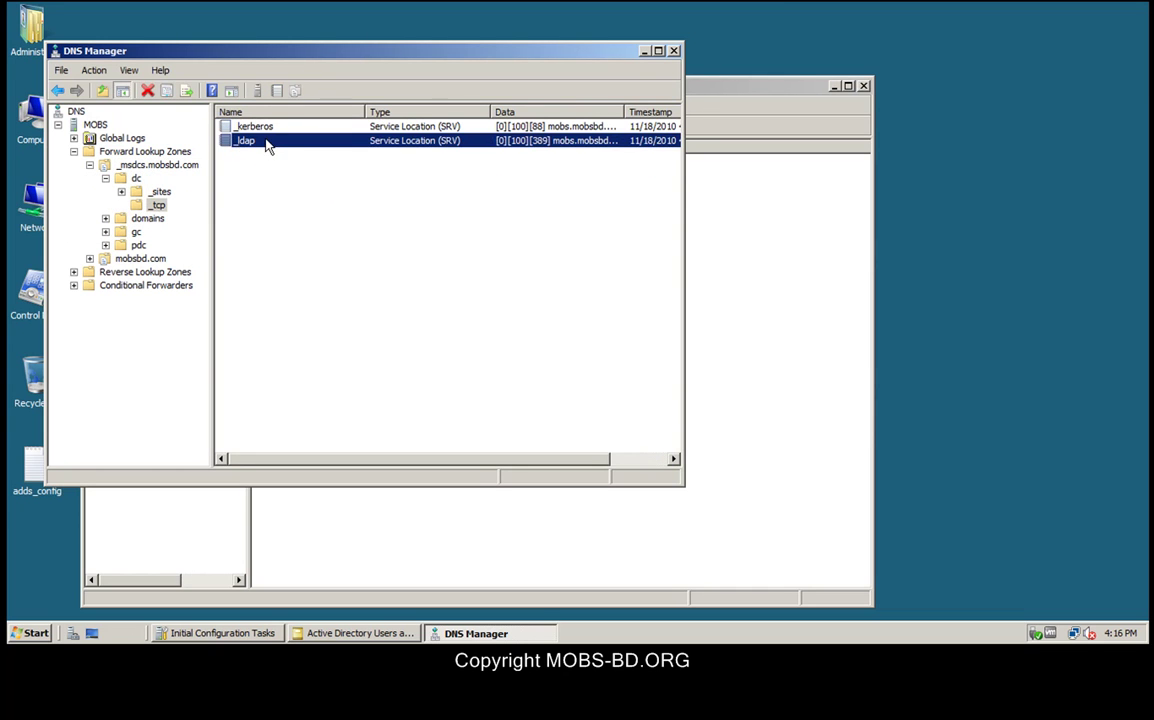
pyautogui.doubleClick(266, 144)
pyautogui.moveTo(322, 304); pyautogui.dragTo(200, 312)
pyautogui.click(330, 110)
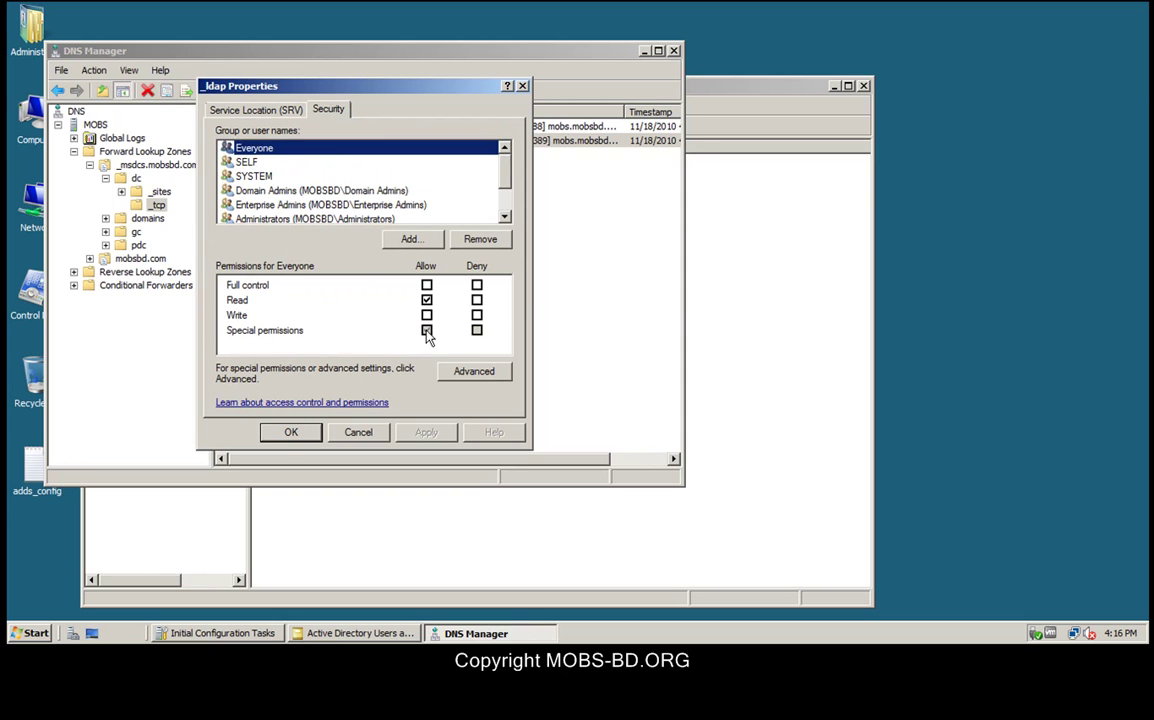
pyautogui.click(291, 432)
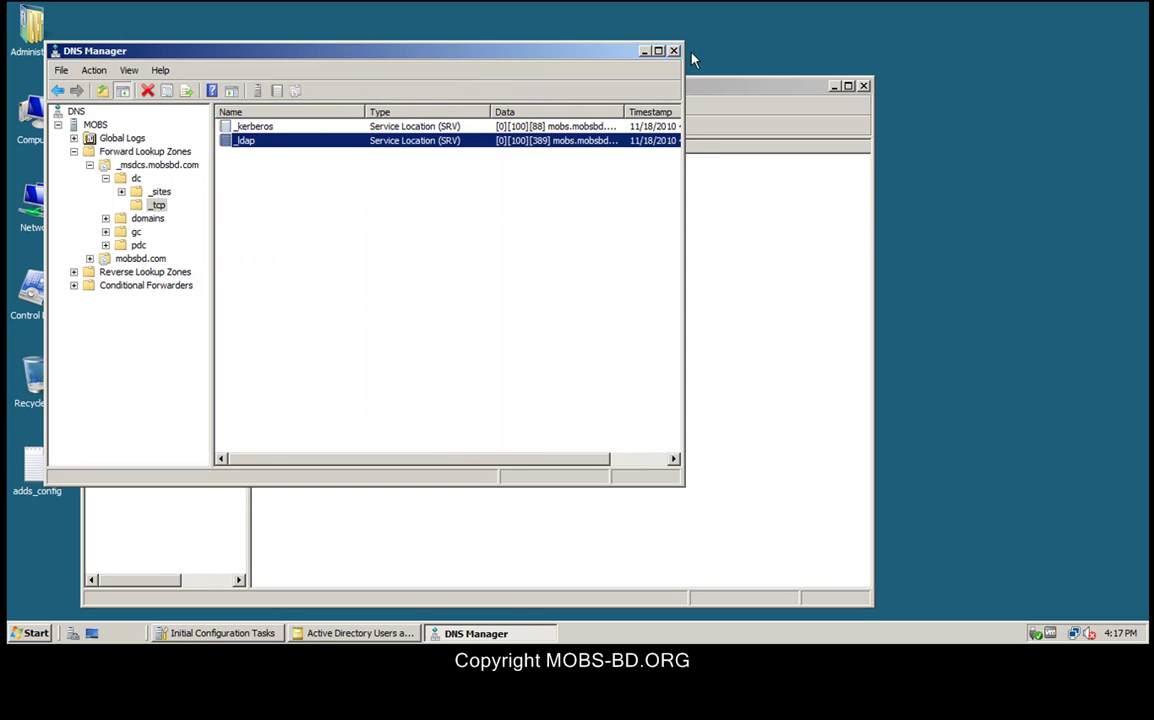
pyautogui.click(673, 50)
pyautogui.click(864, 87)
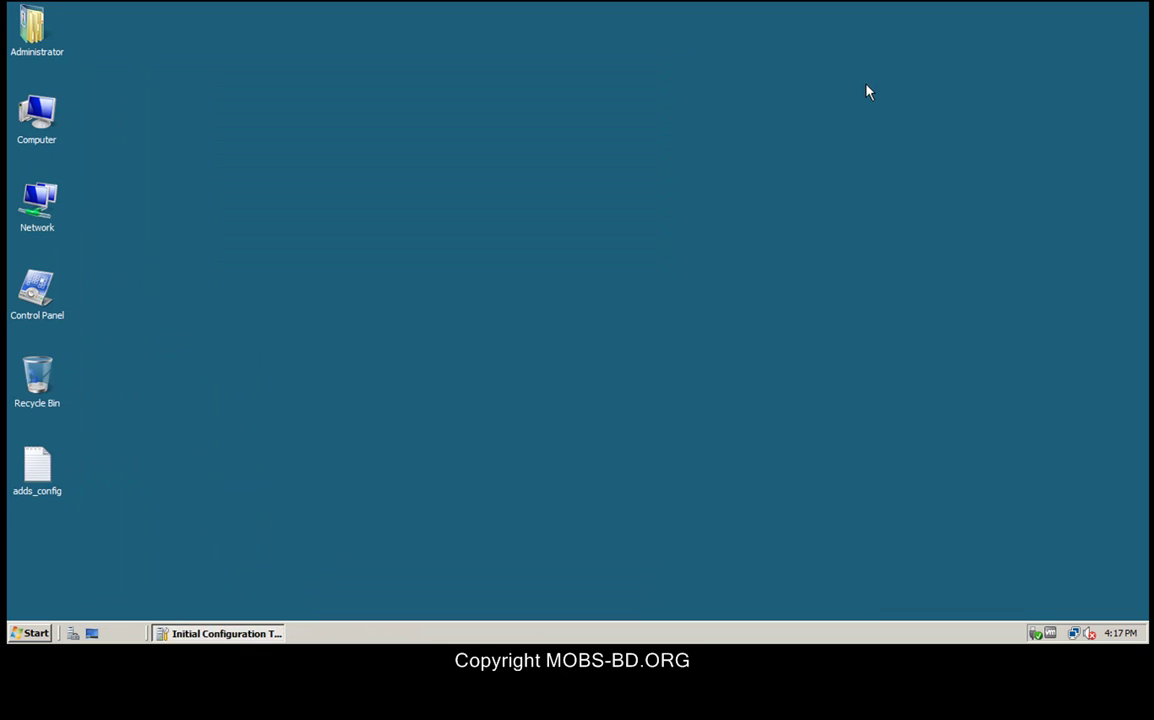